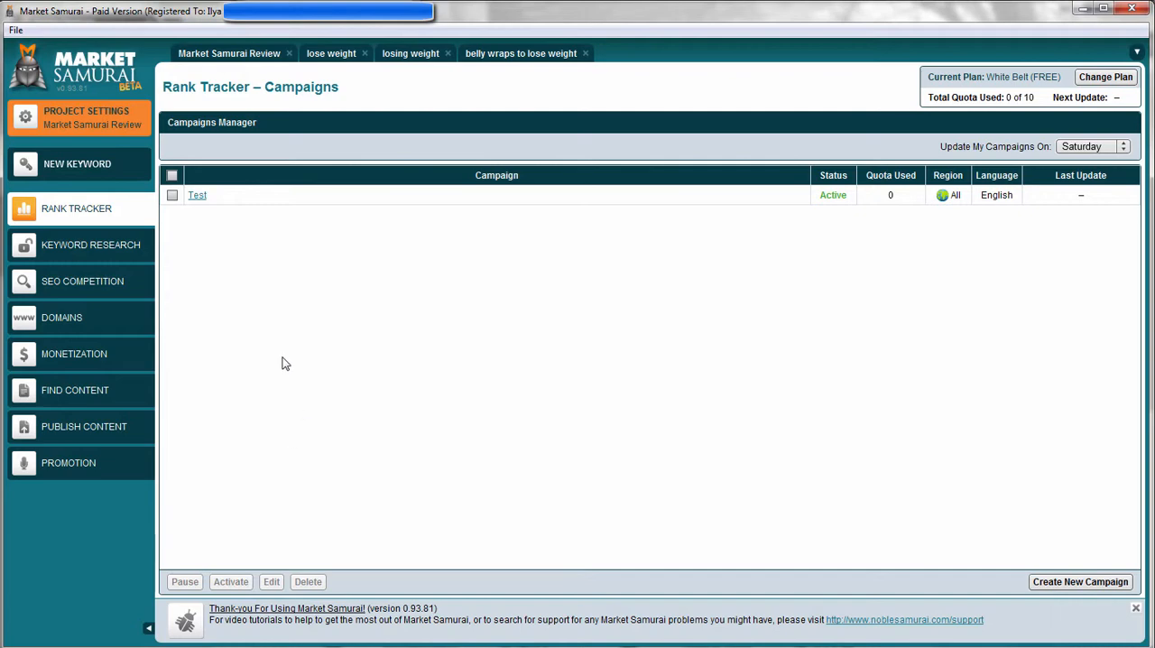
Switch to the browser and review the Rank Tracker subscription plans with their keyword quotas and monthly prices.
click(105, 219)
mouse_move(190, 637)
click(189, 587)
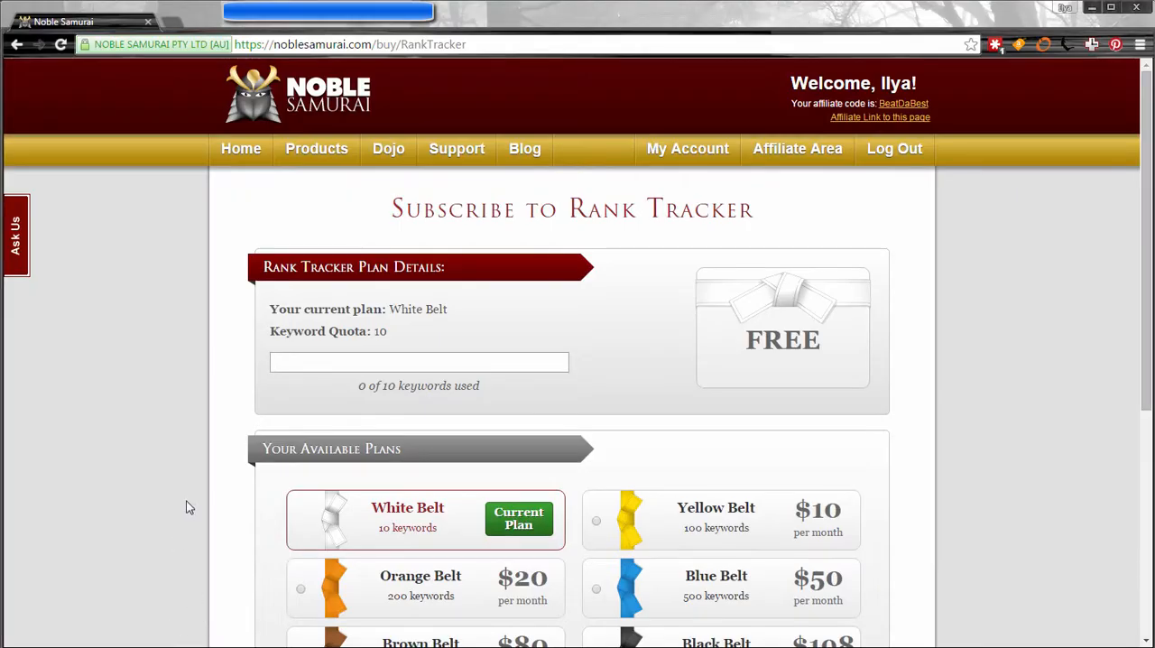
scroll(835, 221, down, 2)
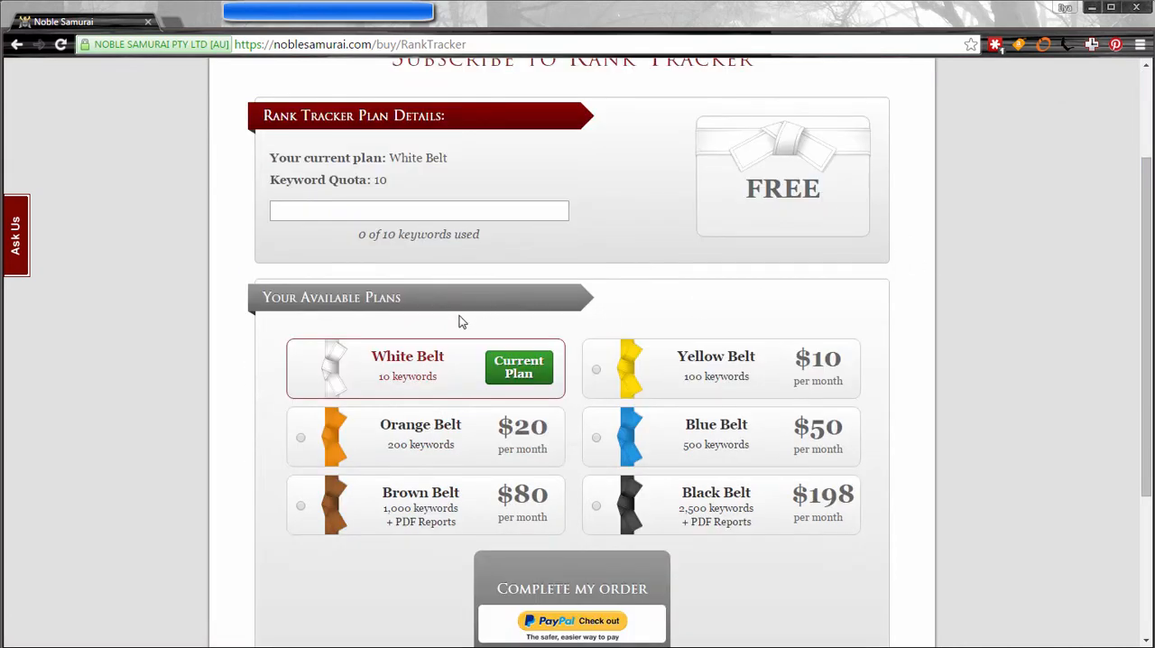
scroll(257, 300, down, 1)
scroll(276, 215, up, 3)
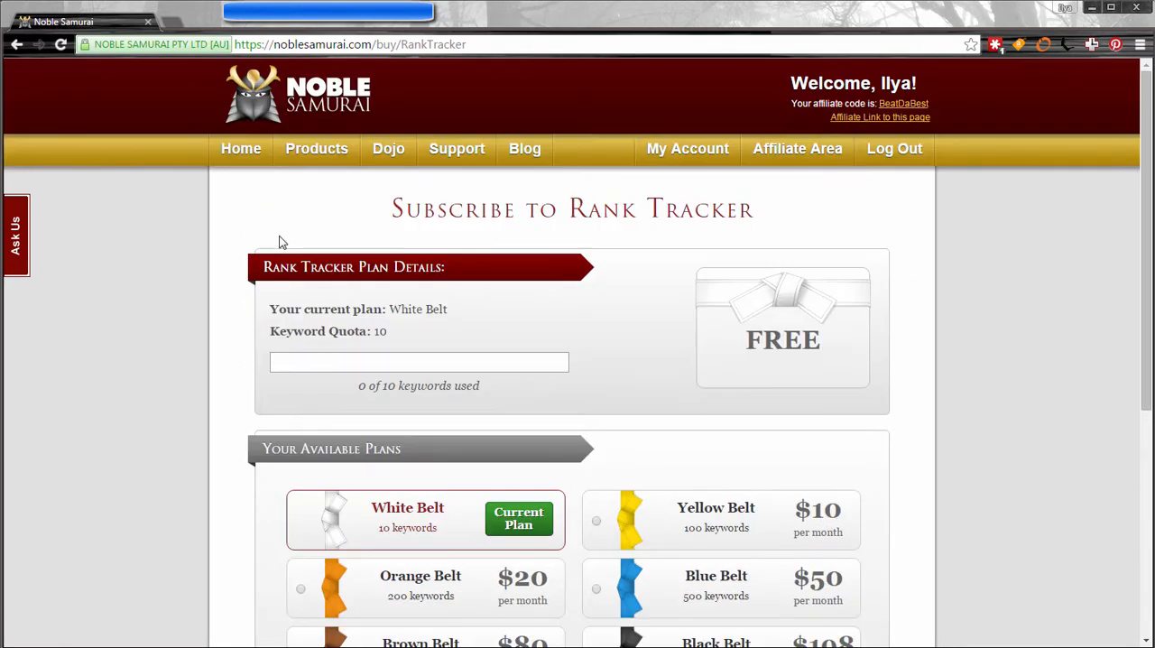
scroll(691, 220, down, 3)
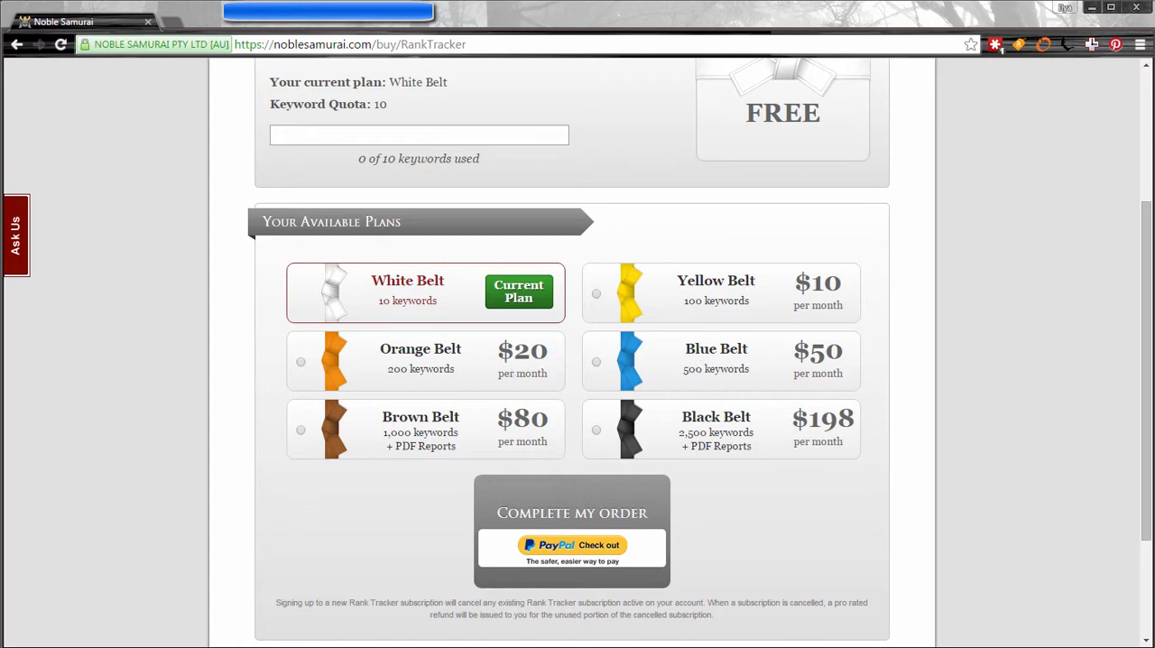
Switch back to Market Samurai and generate related keywords for "losing weight" from the Google Keyword Planner source in Keyword Research.
key(alt+Tab)
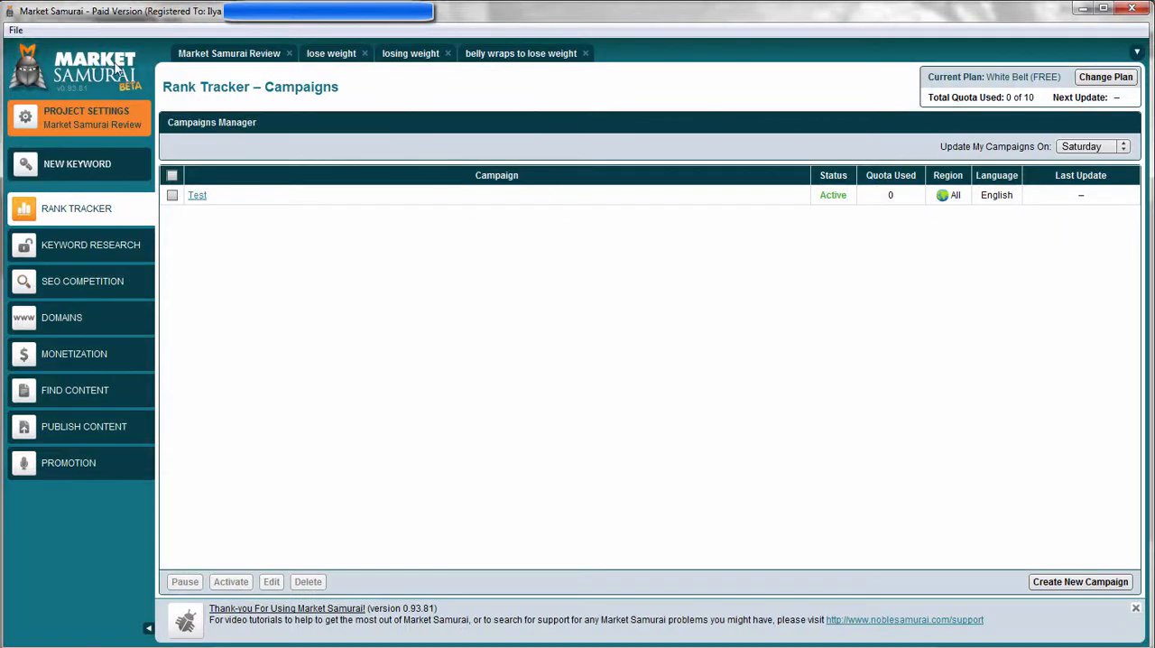
click(129, 256)
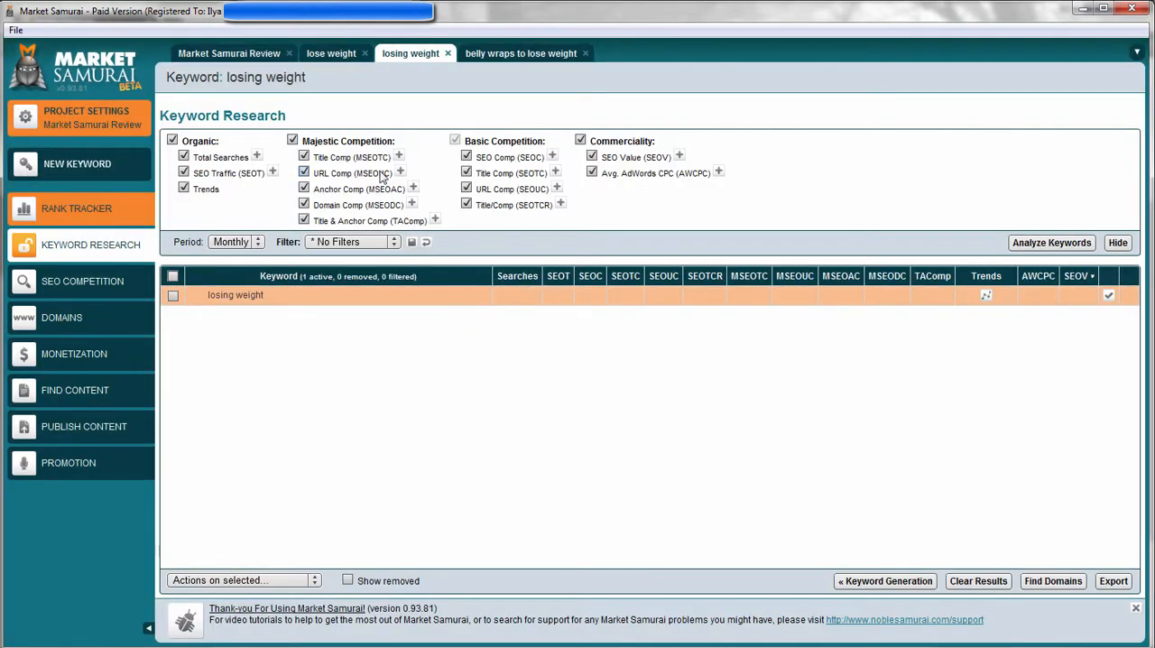
click(883, 582)
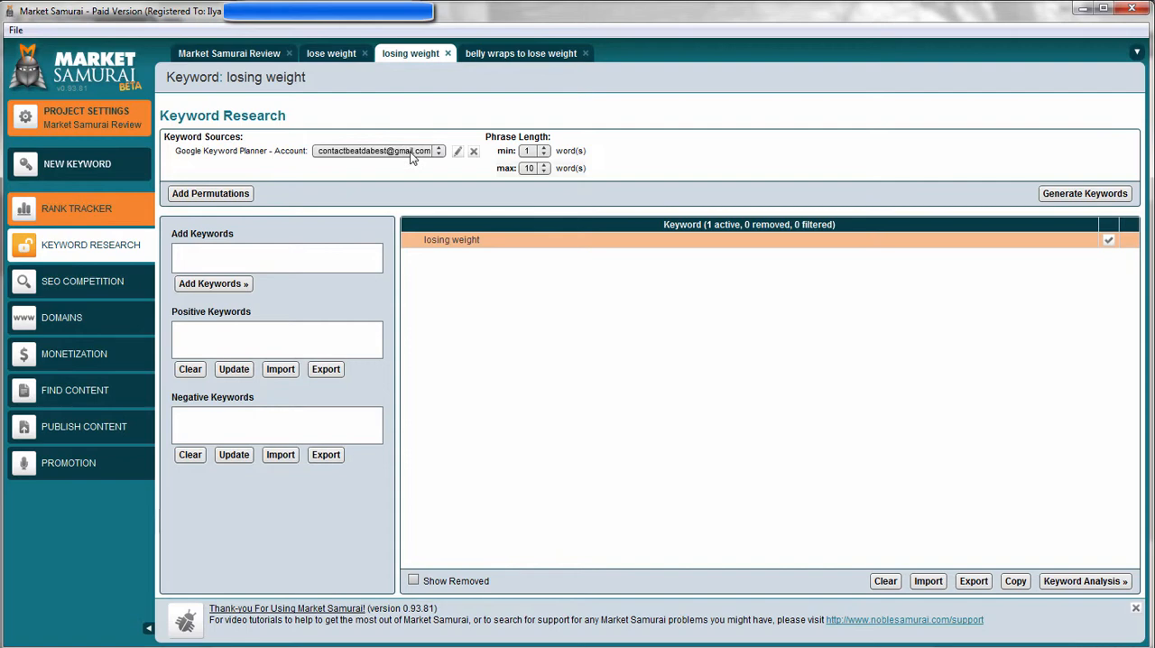
drag(268, 151, 178, 154)
click(177, 154)
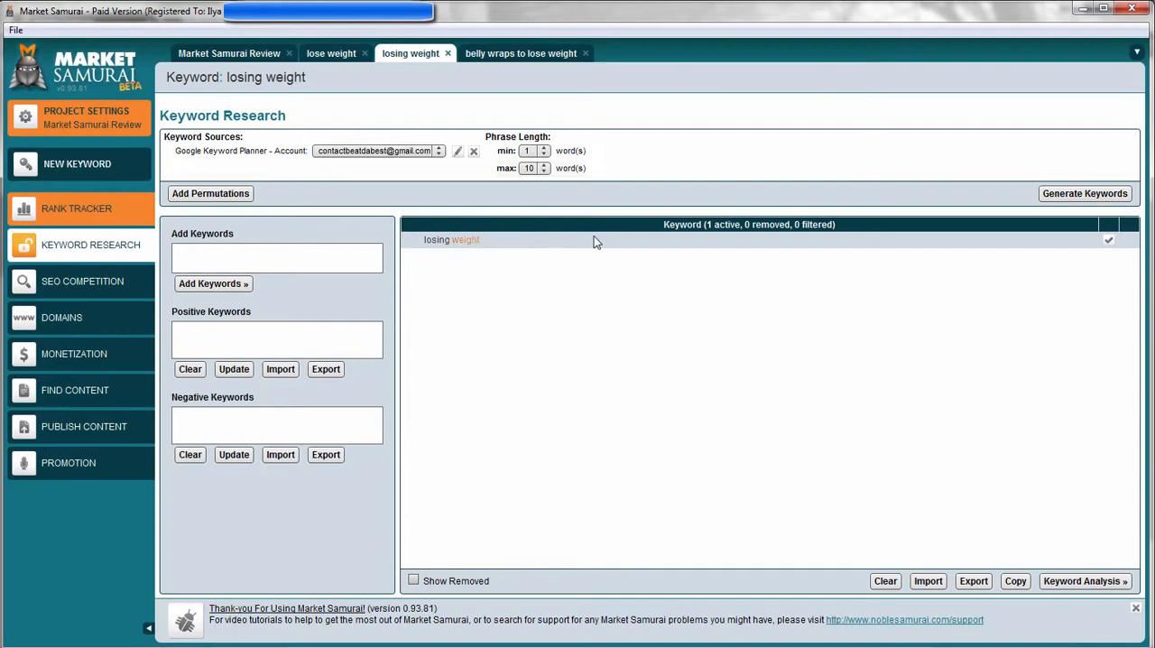
click(1083, 195)
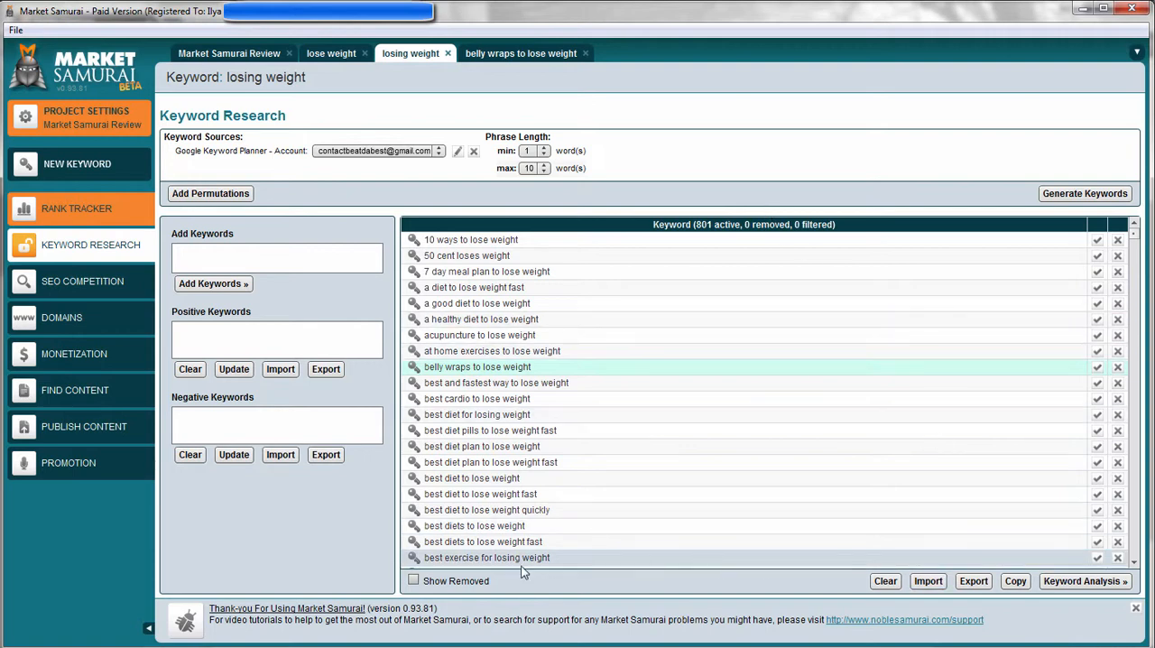
Filter the generated keyword list with the positive keyword "weight".
click(320, 349)
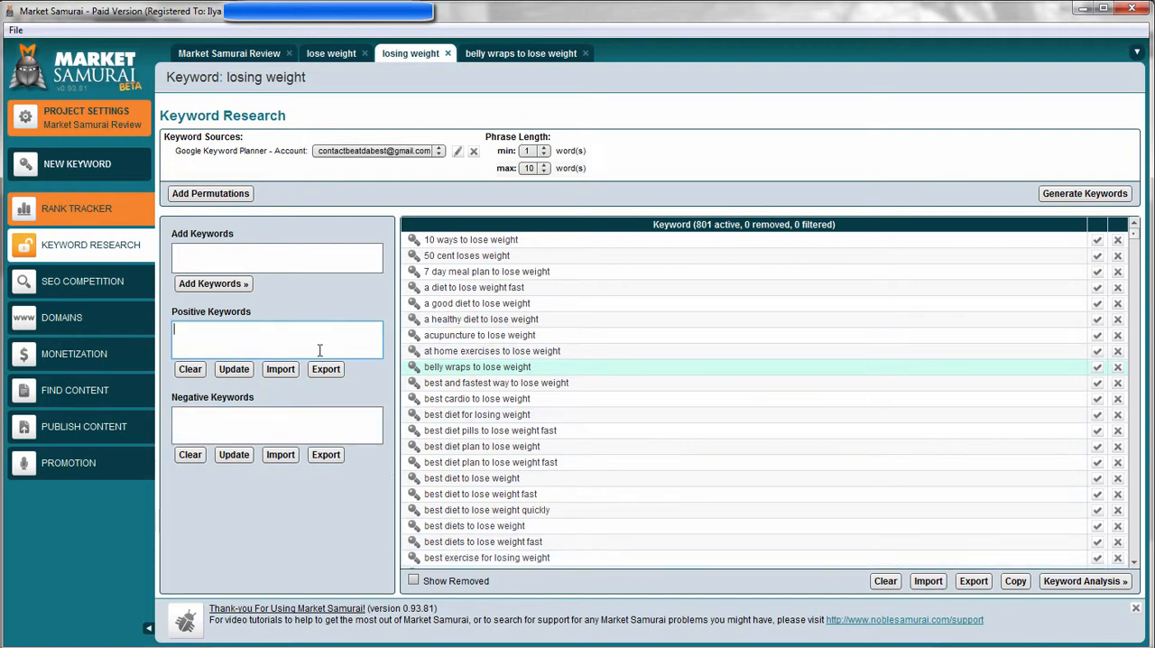
click(234, 370)
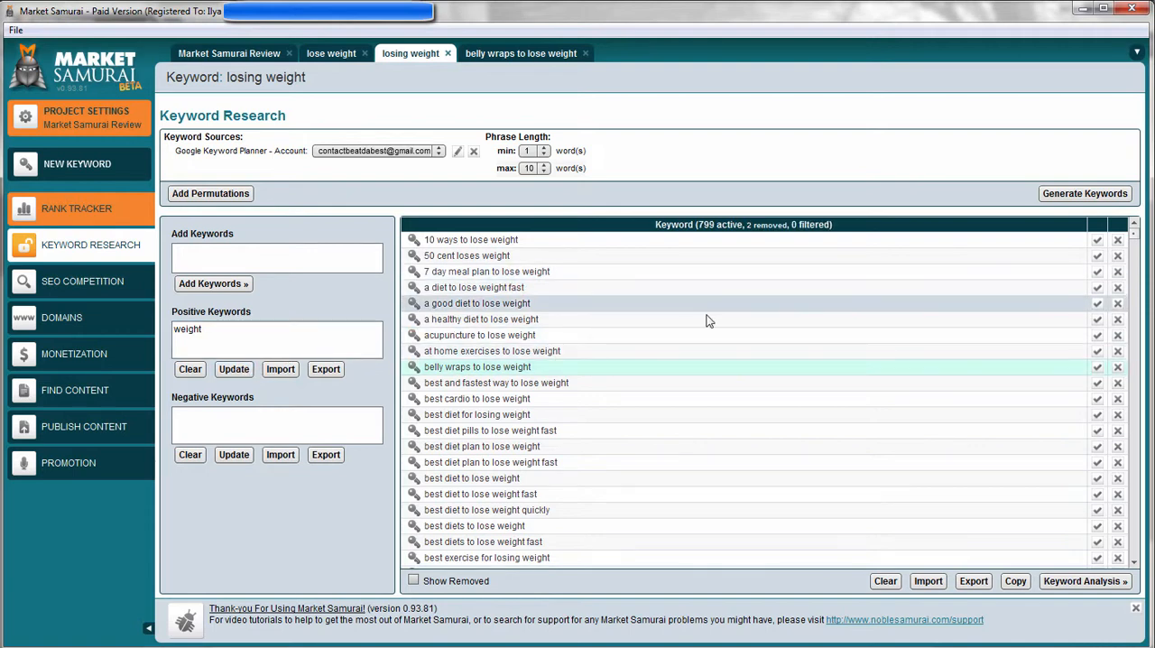
scroll(428, 310, down, 6)
Replace the positive keyword with "lose" and update the keyword list.
key(ctrl+a)
text(lose)
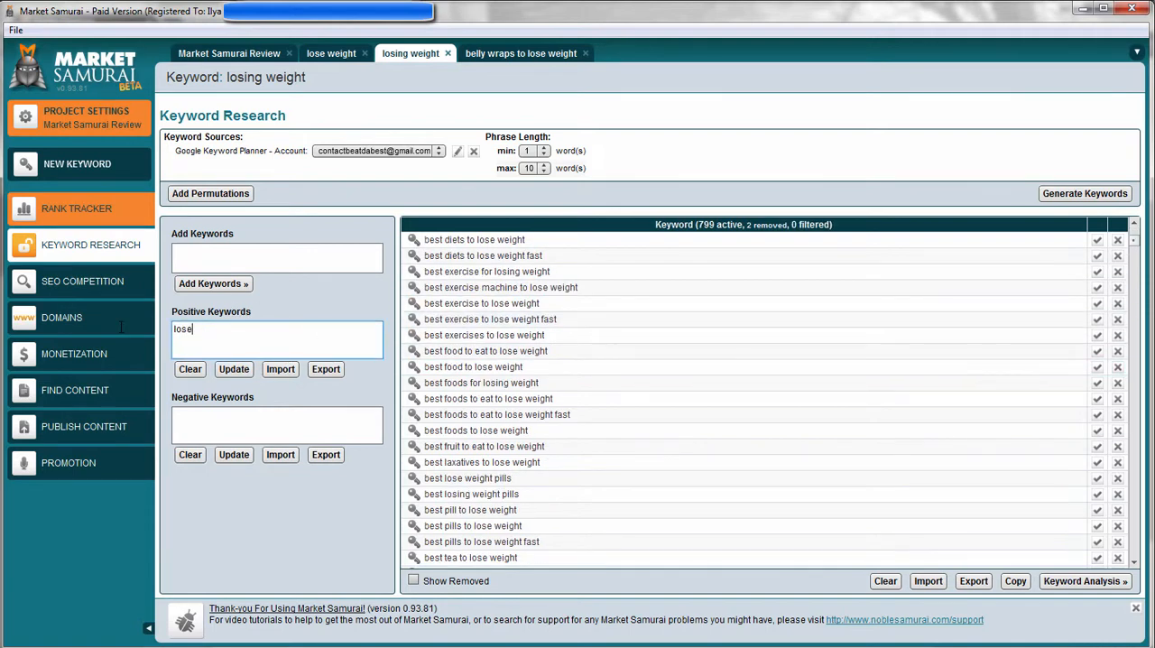
click(242, 370)
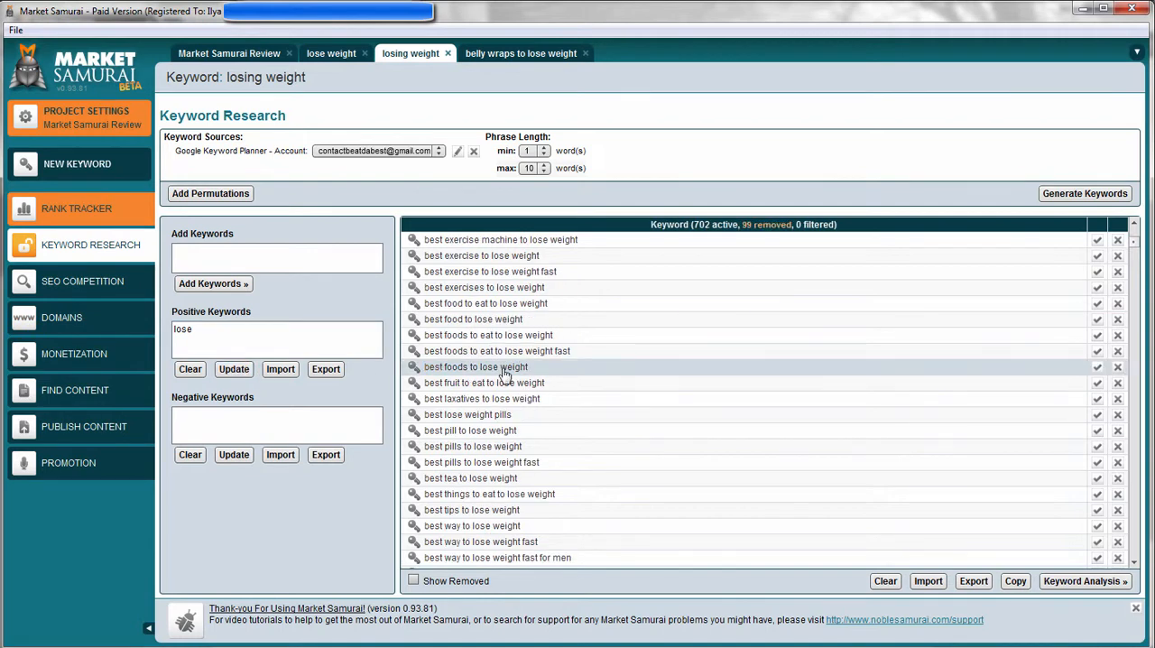
scroll(665, 309, up, 6)
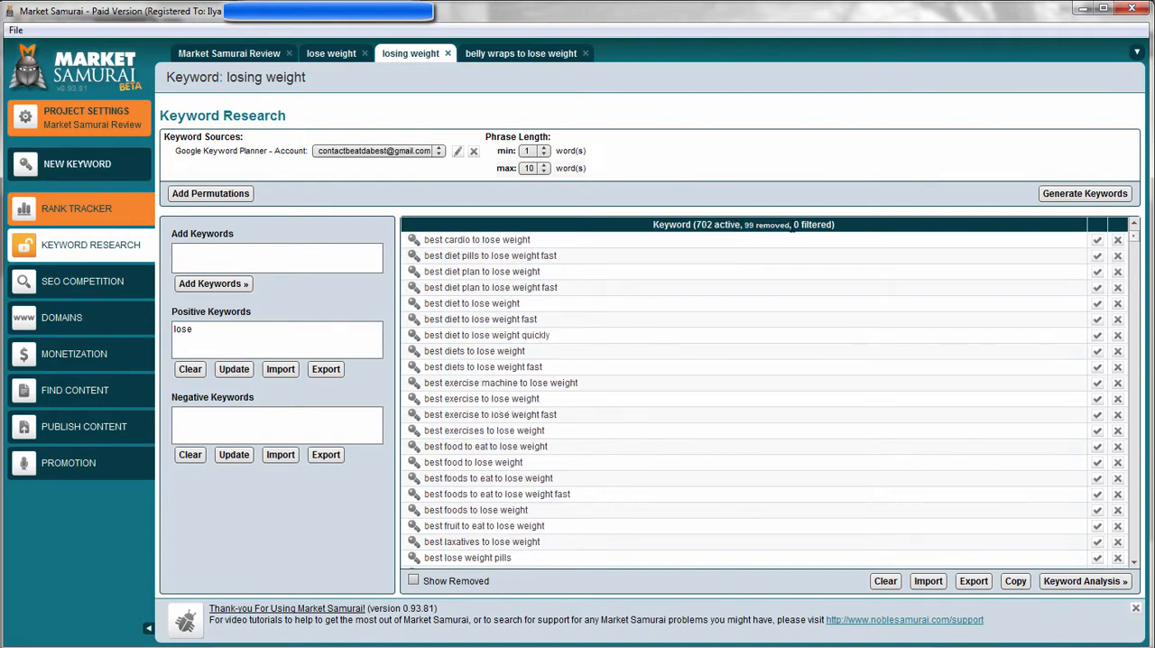
Filter the list with the negative keyword "diet", and clear both the positive and negative keywords.
click(252, 419)
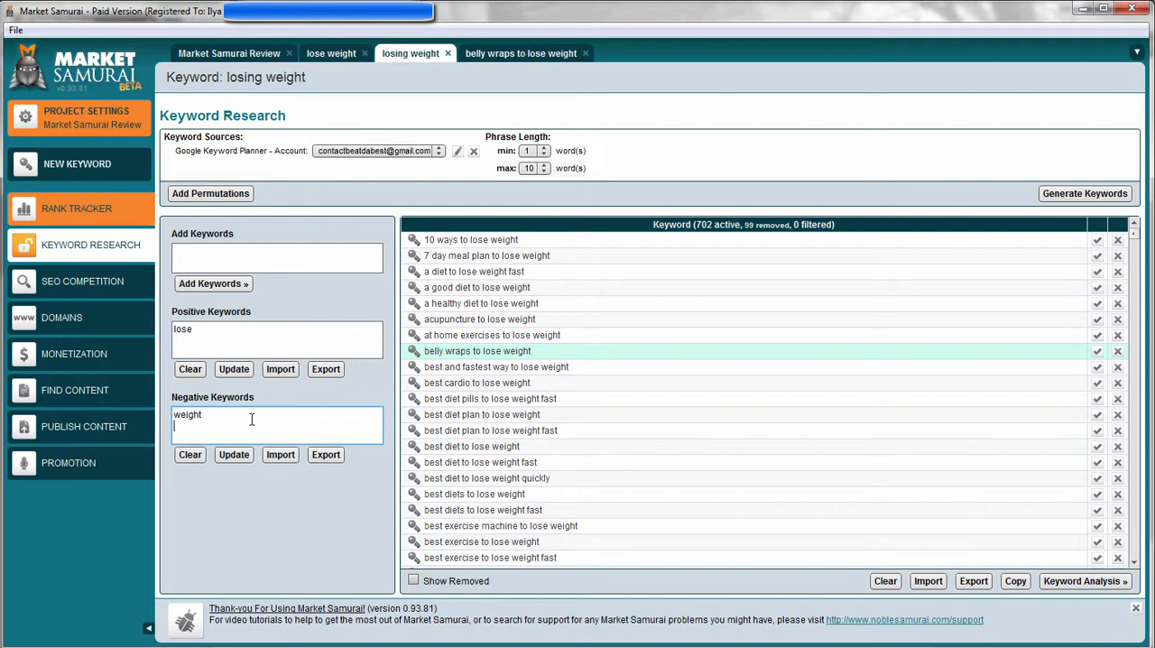
drag(246, 423, 174, 402)
key(BackSpace)
key(ctrl+a)
key(BackSpace)
click(232, 454)
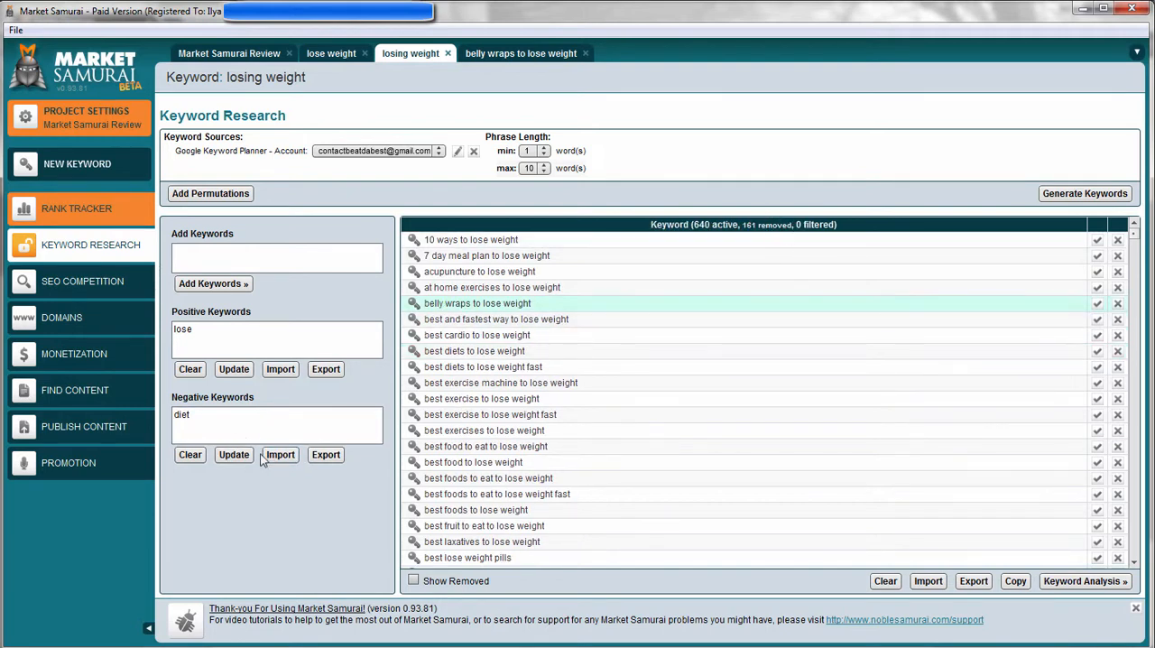
click(190, 455)
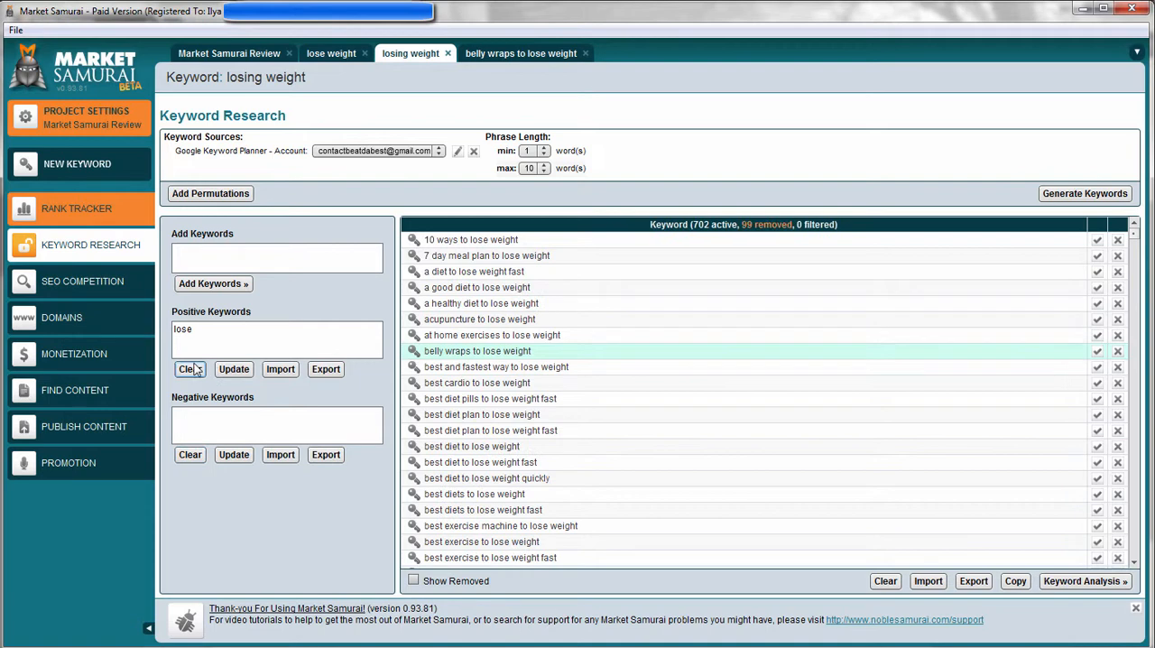
Bring up the keyword analysis for the generated keywords and look over their search, traffic and value columns.
click(1074, 583)
click(609, 451)
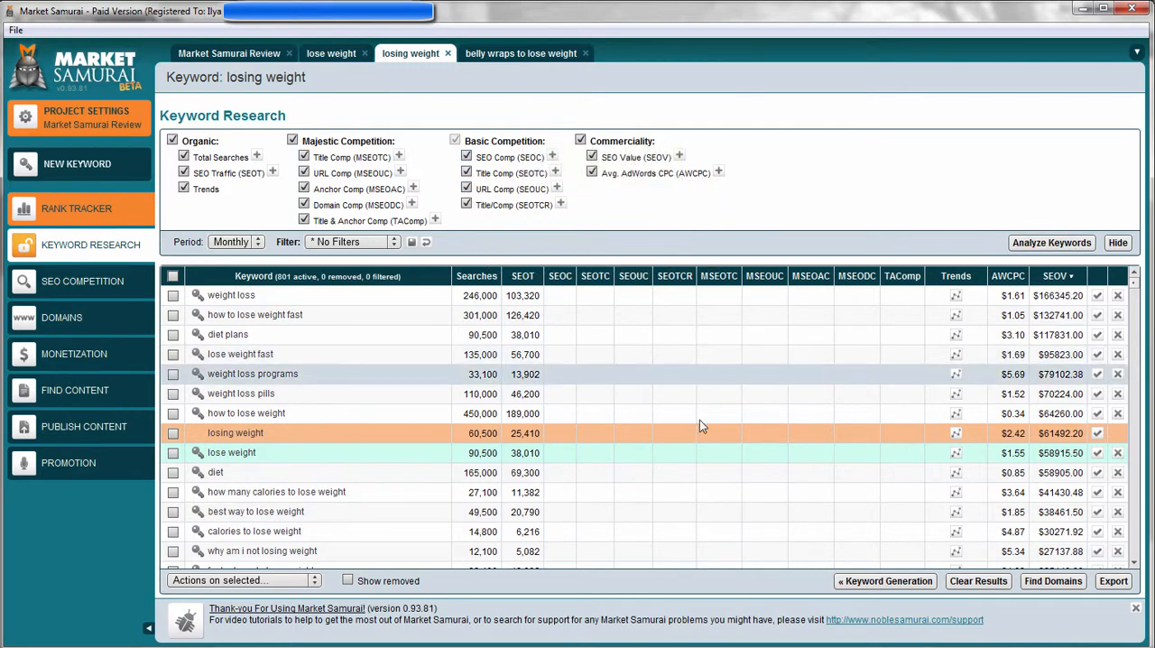
mouse_move(1134, 287)
mouse_down()
mouse_move(1135, 557)
mouse_move(1135, 278)
mouse_up()
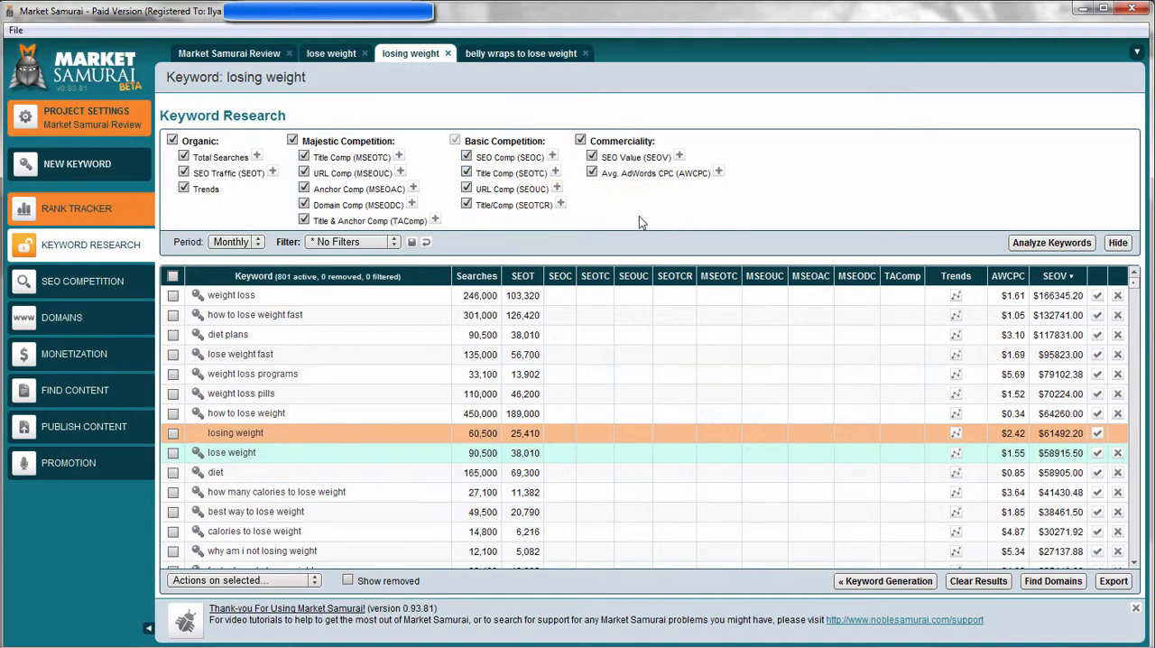
Apply the Golden Rules filter to the analyzed keywords and look at the available system filters.
click(344, 244)
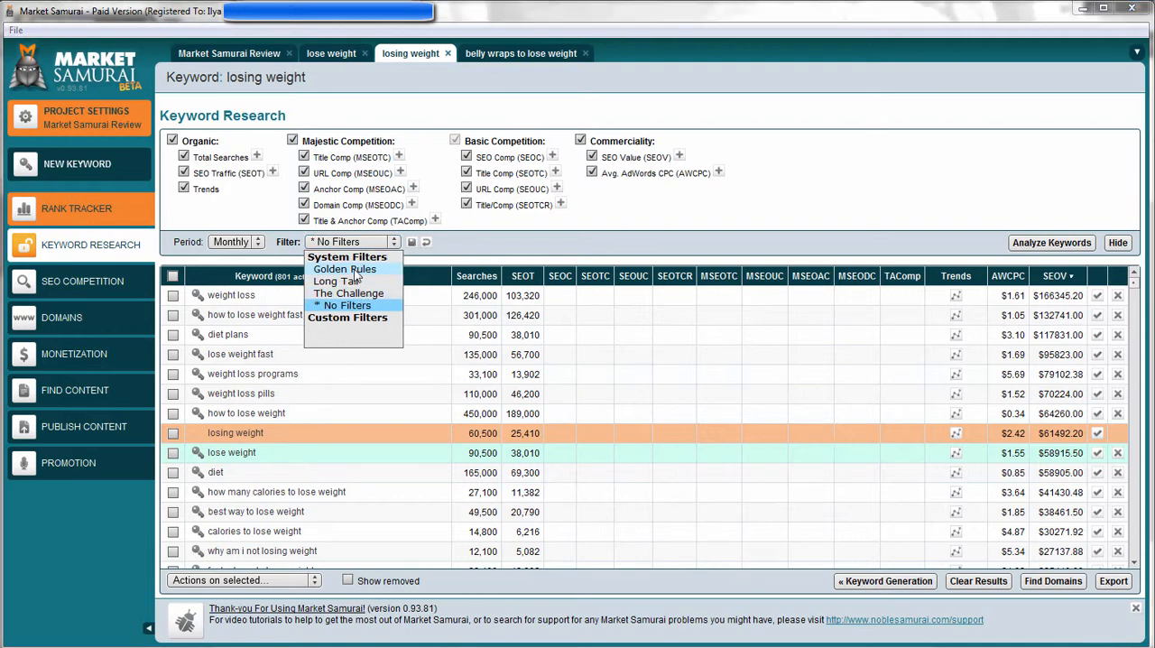
click(348, 269)
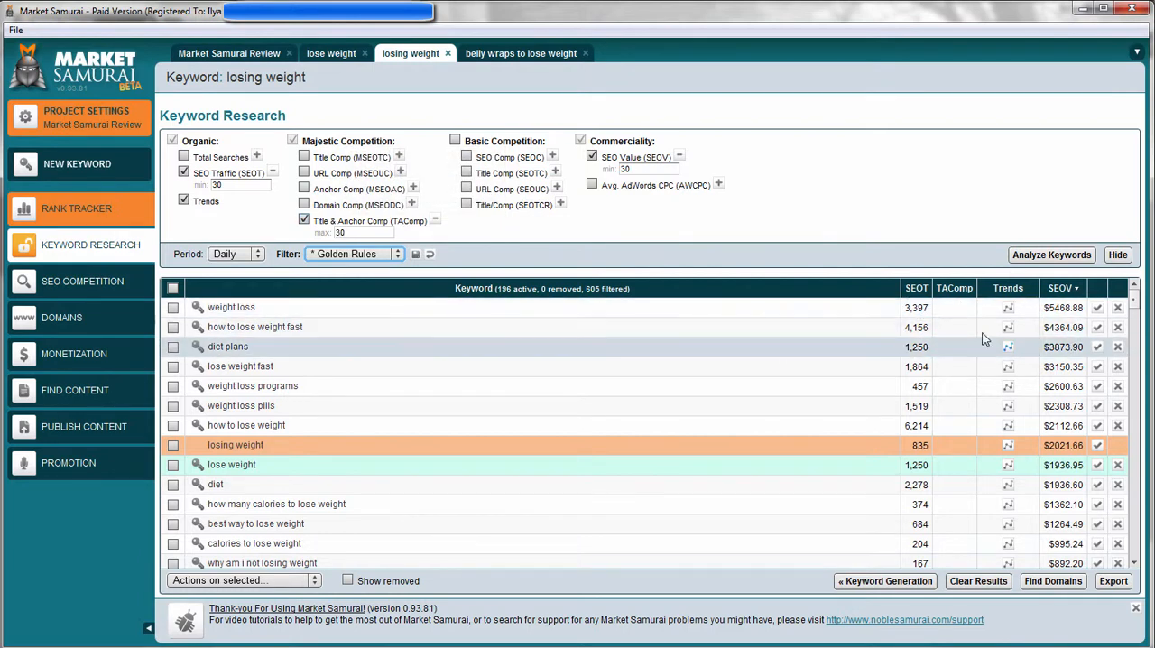
click(356, 258)
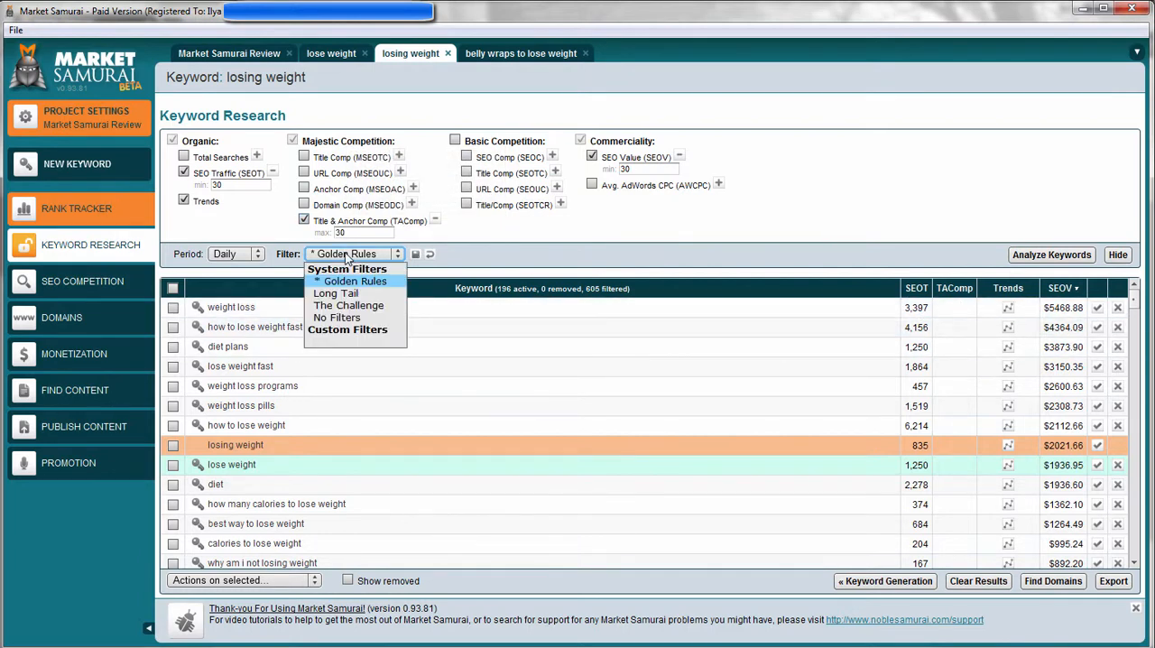
click(357, 258)
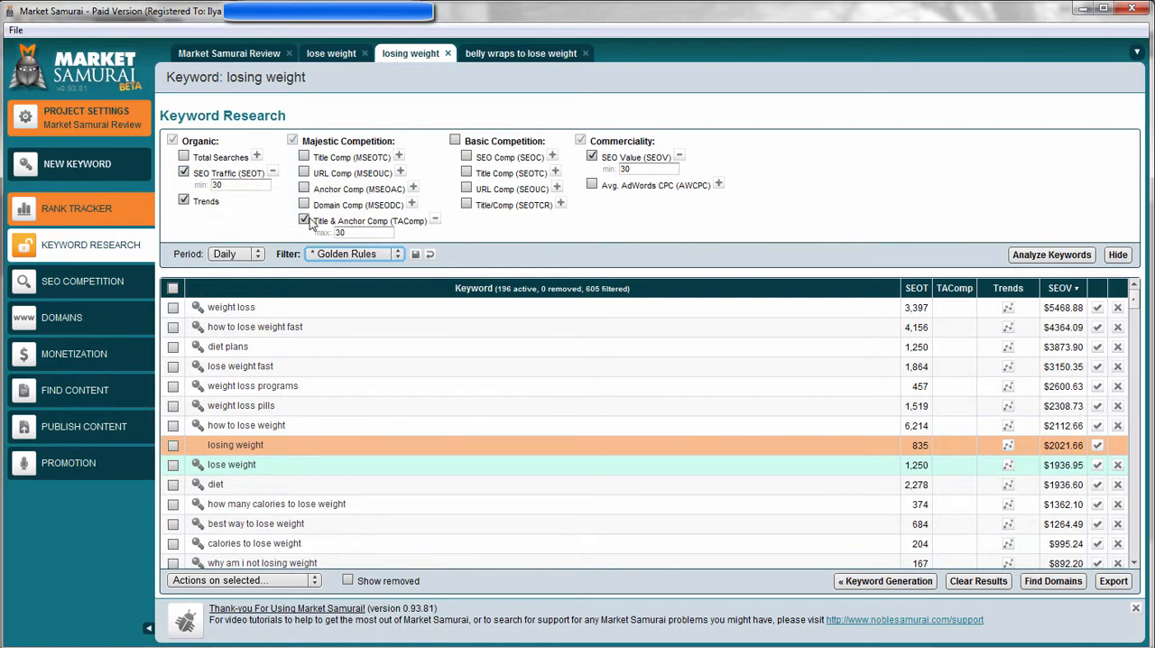
Set the filter to No Filters and enable Total Searches plus all Majestic Competition and Basic Competition metrics.
click(365, 257)
click(354, 319)
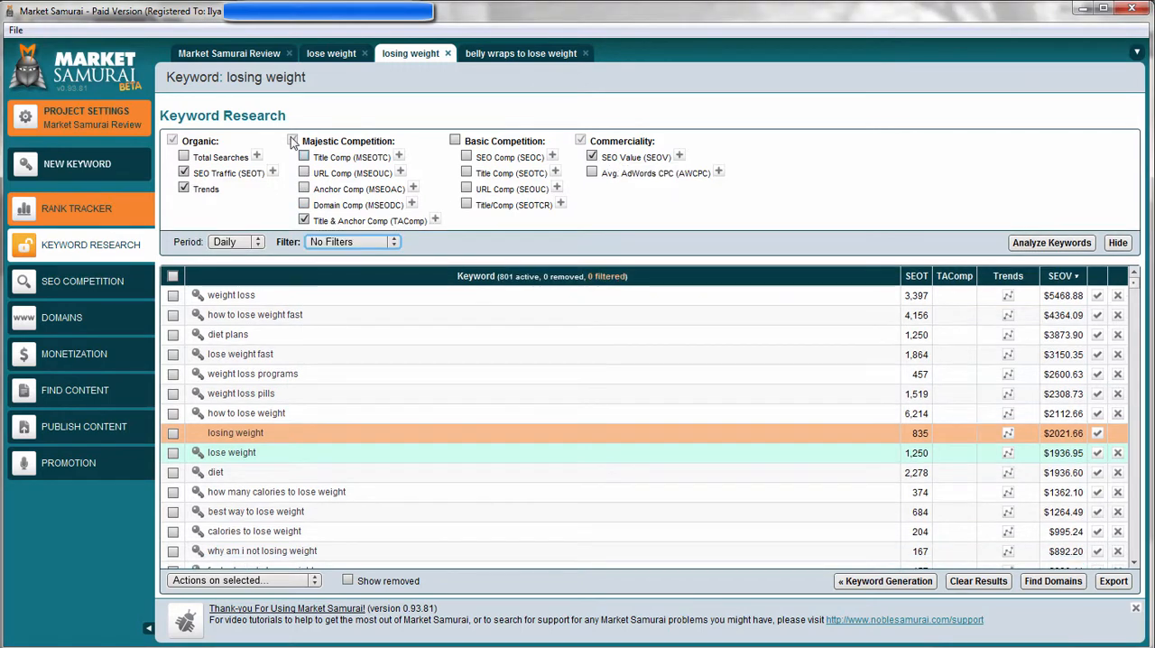
click(304, 189)
click(304, 204)
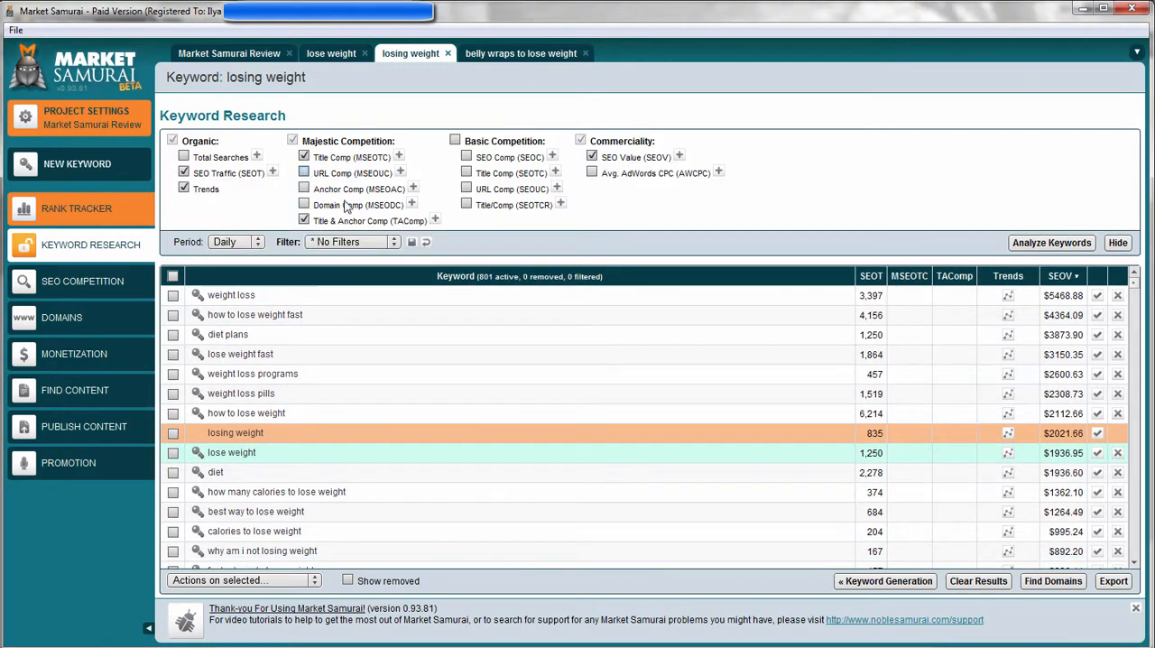
click(456, 141)
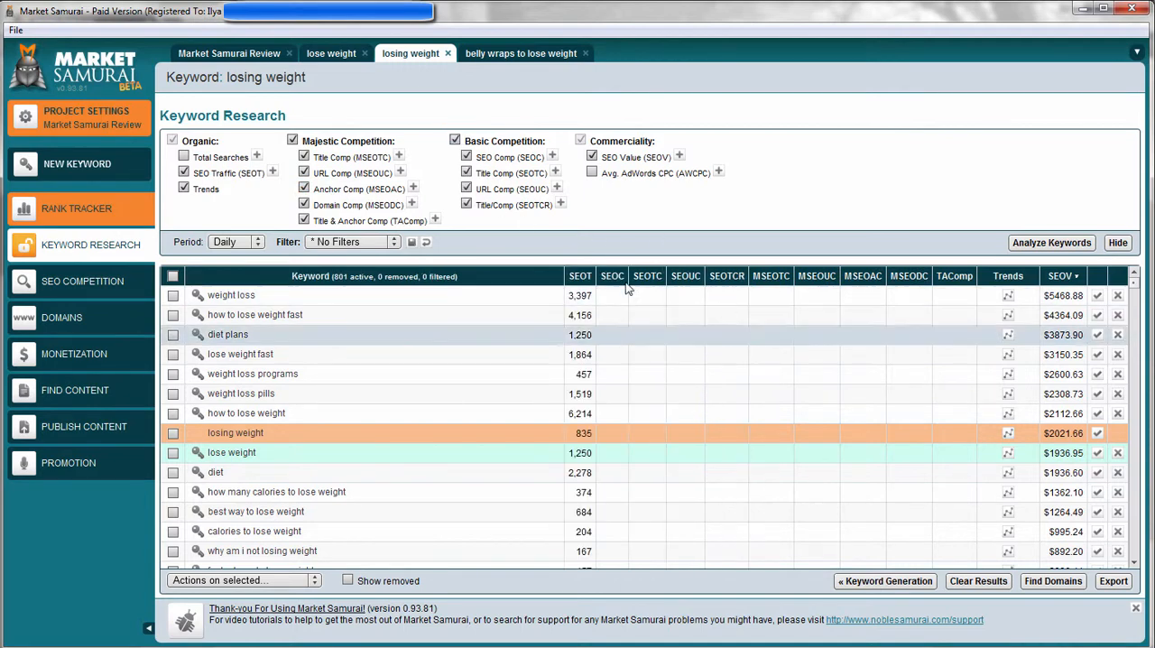
click(185, 157)
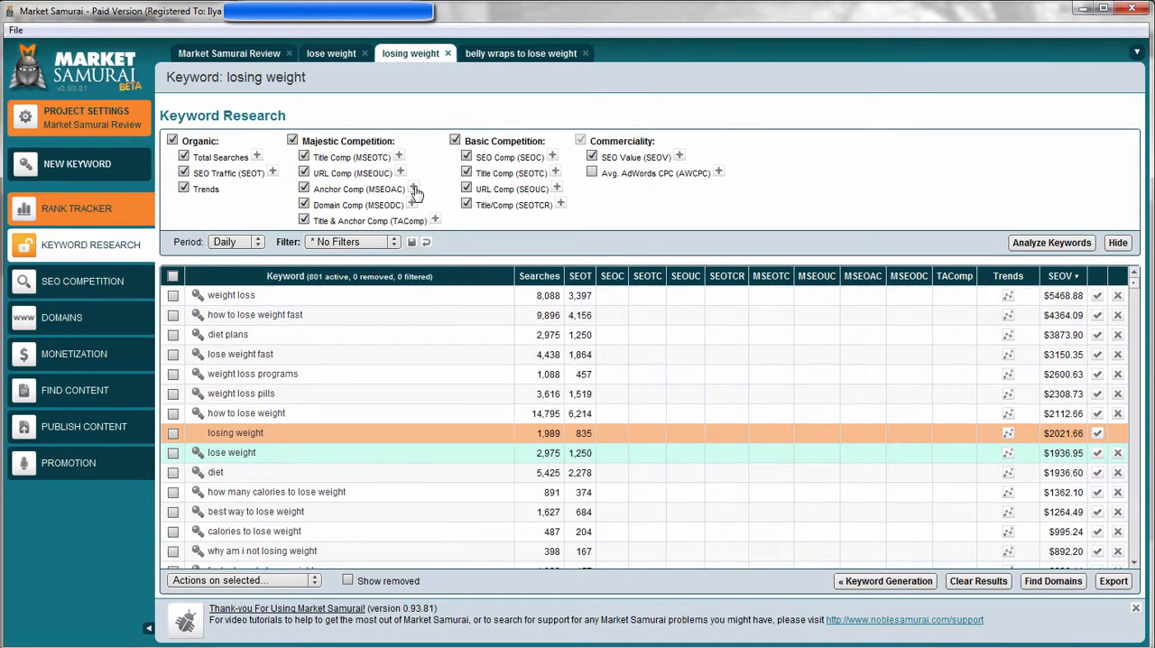
Limit Anchor Comp (MSEOAC) to a maximum of 100.
click(413, 188)
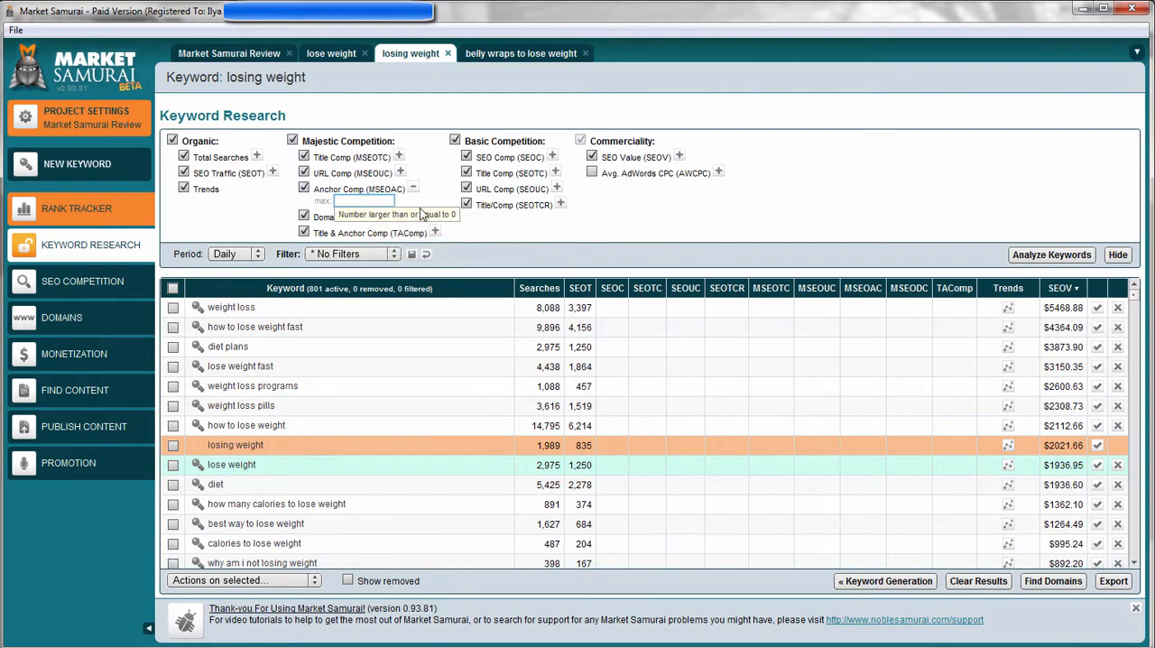
text(100)
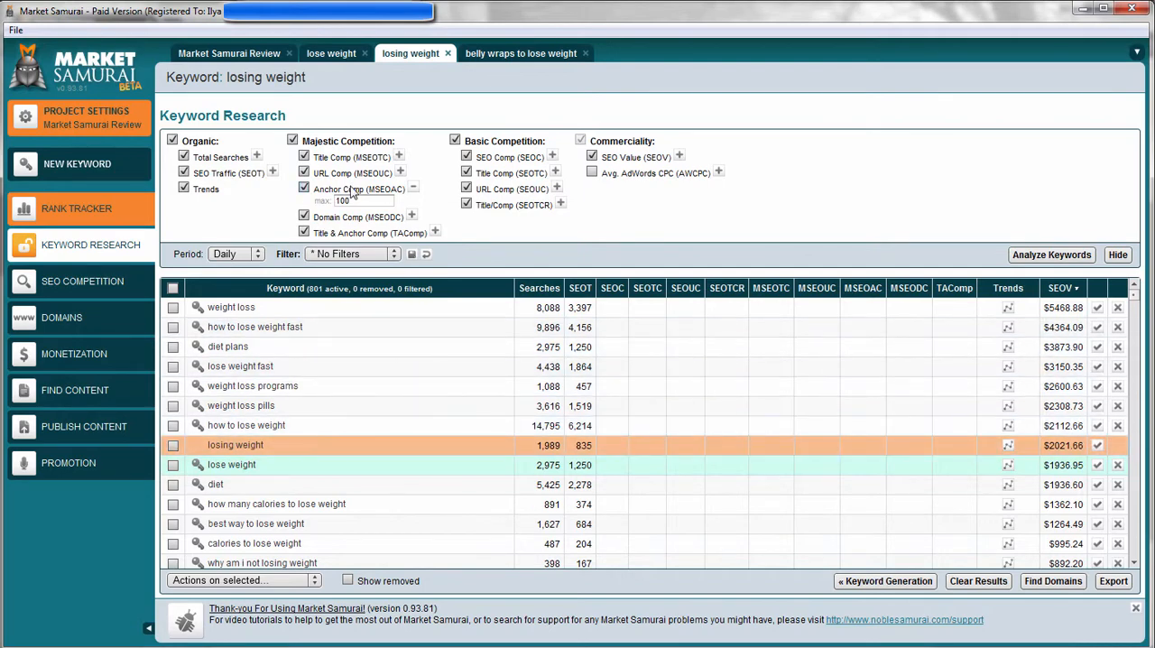
Return to keyword generation and filter the list with the negative keywords "diet" and "lose".
click(885, 582)
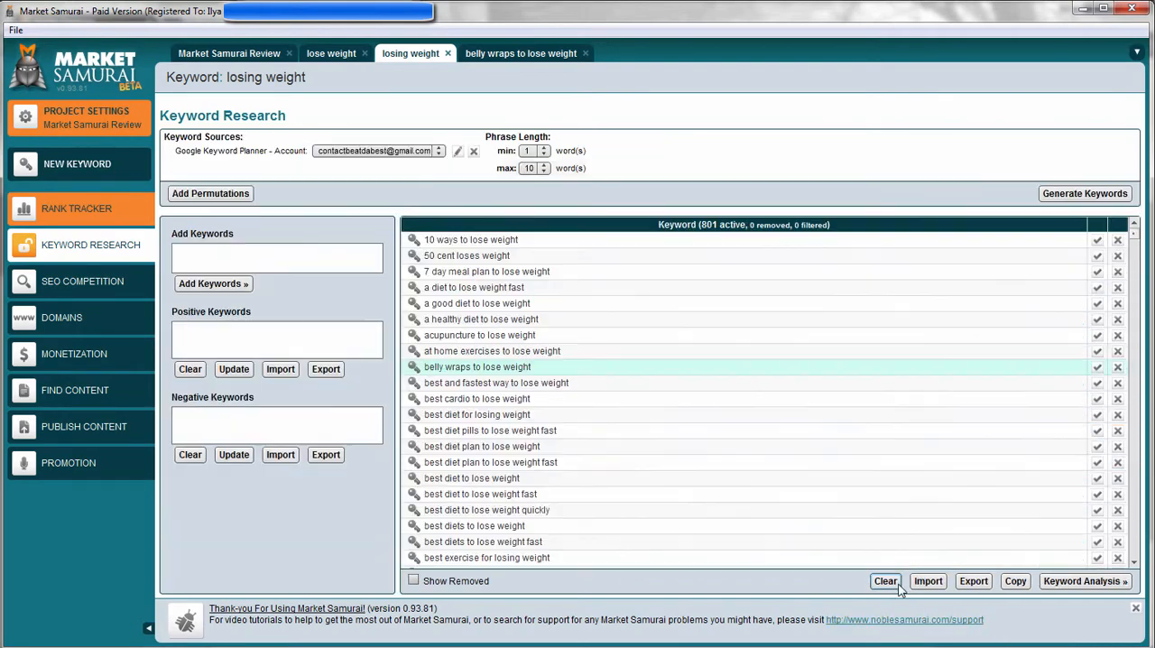
click(359, 333)
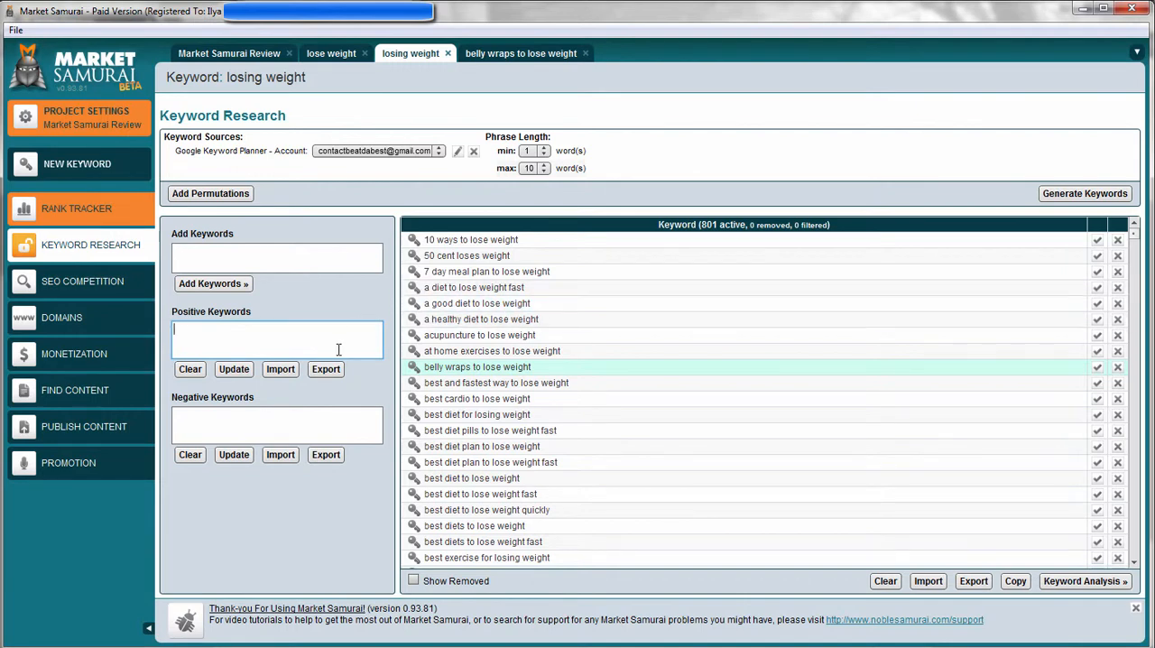
text(di)
click(277, 430)
text(d)
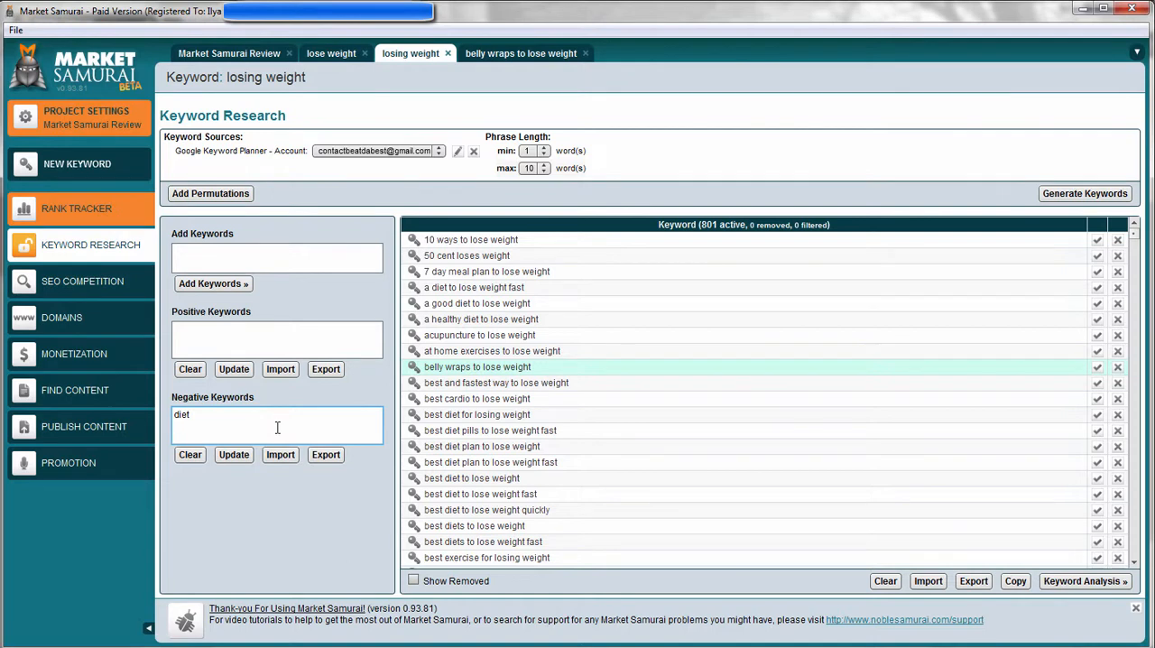
click(230, 454)
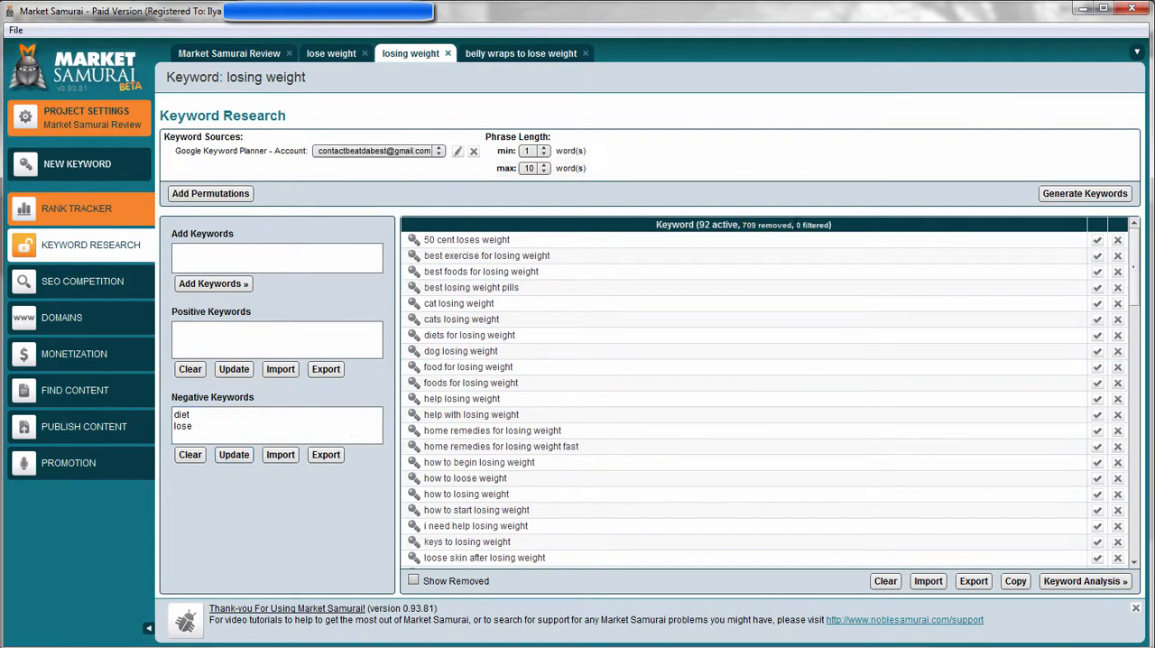
Add "losing" to the negative keywords and update the keyword list.
click(292, 431)
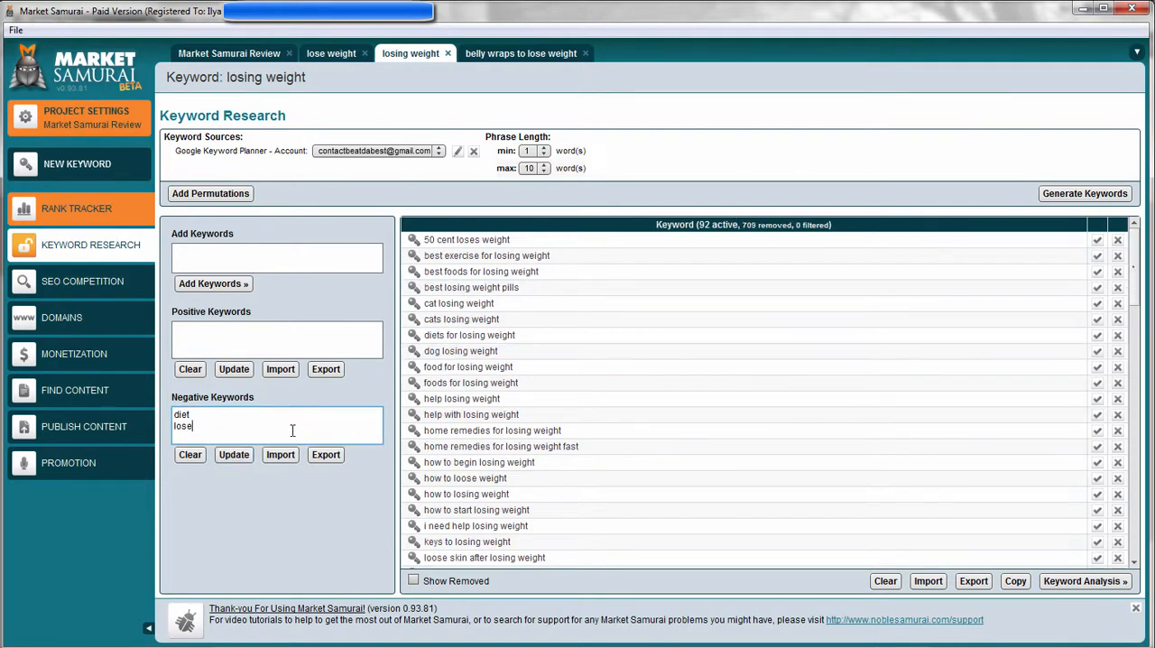
key(Return)
click(234, 455)
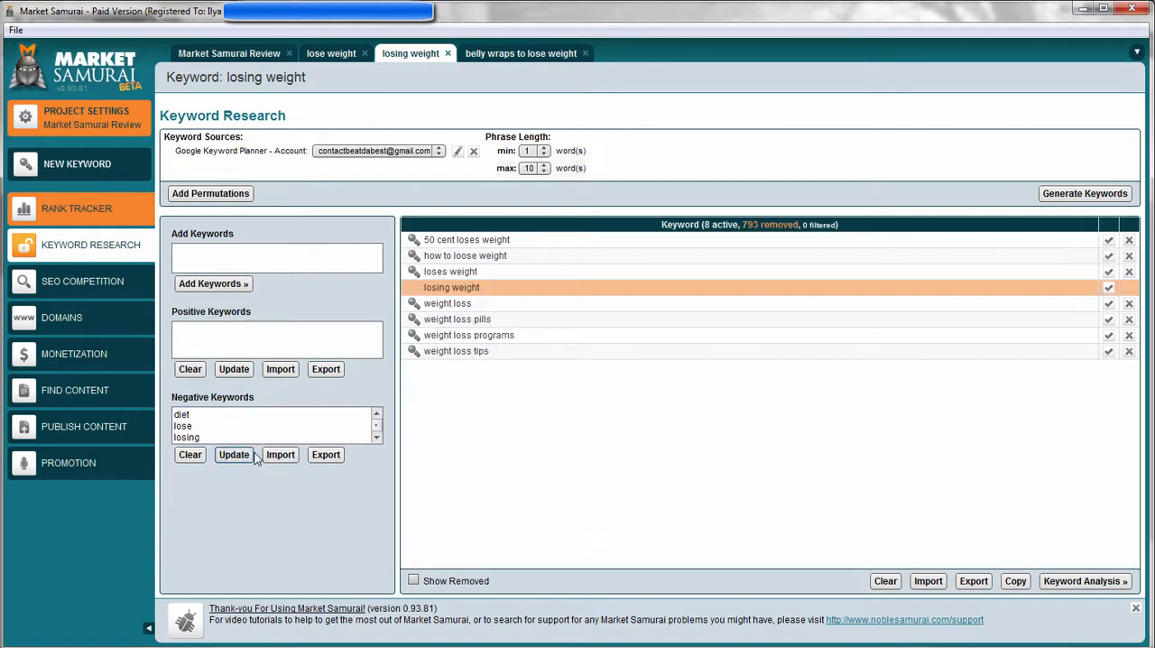
Analyze the remaining keywords for "losing weight" and clear the Anchor Comp (MSEOAC) maximum.
click(1077, 582)
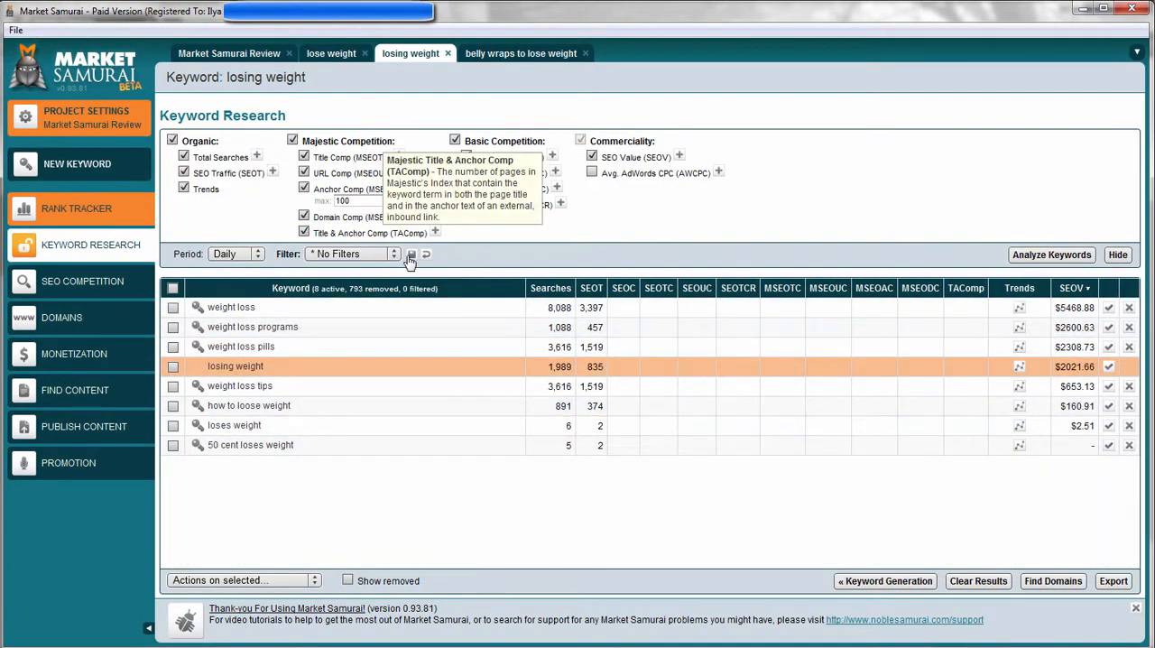
click(1050, 256)
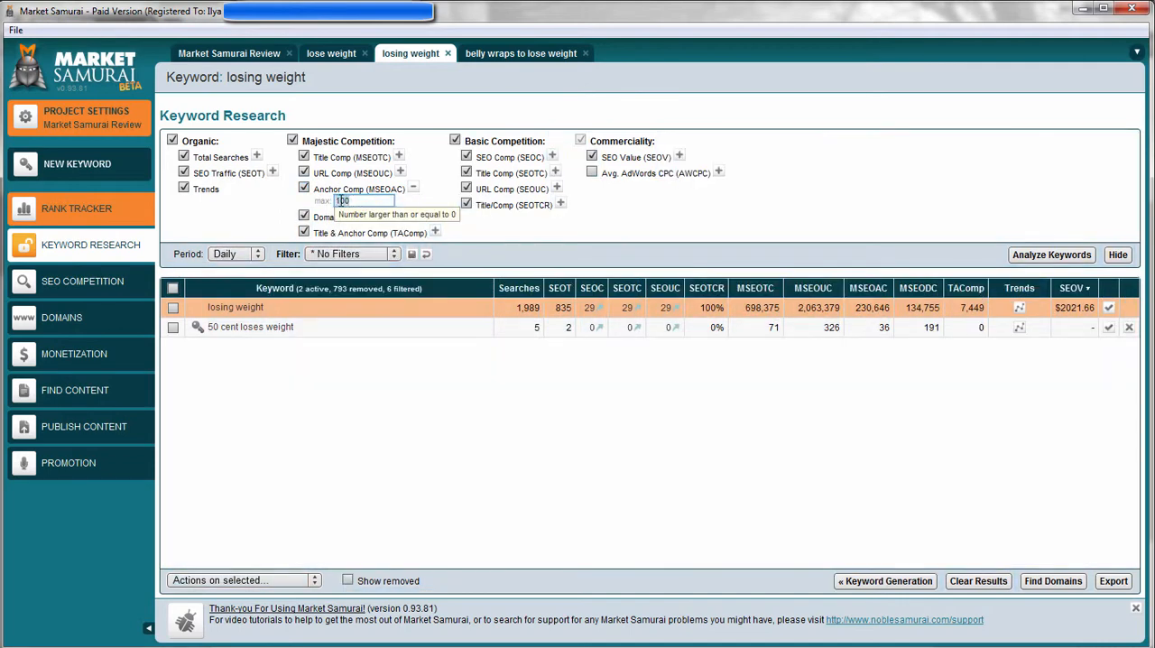
key(BackSpace)
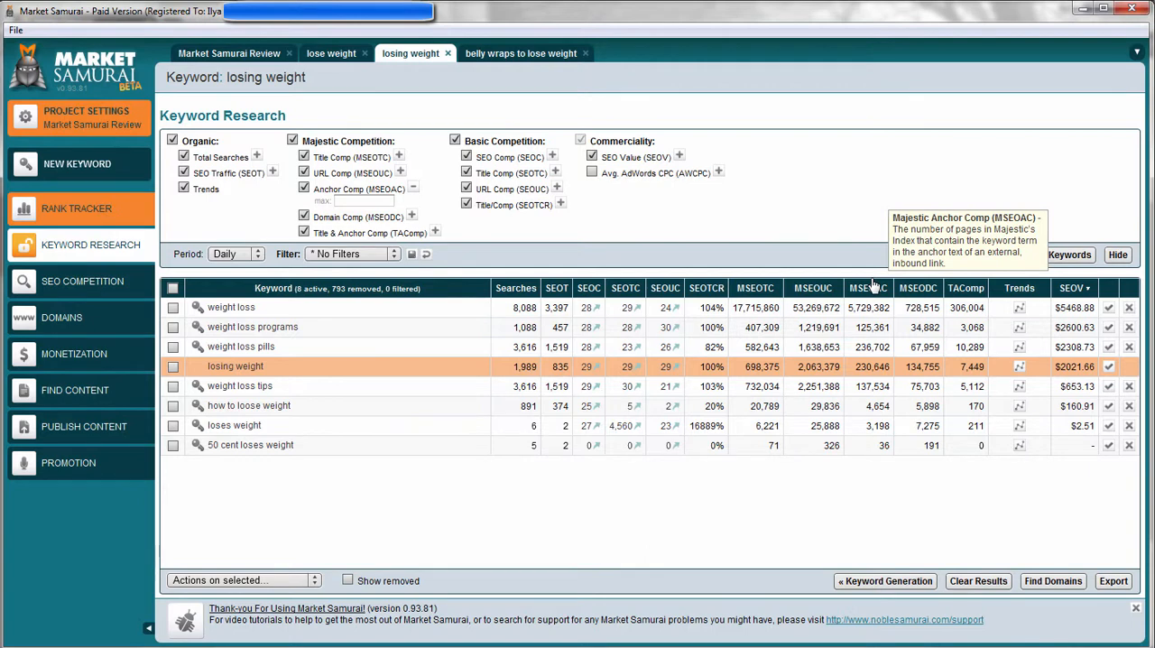
Limit Anchor Comp (MSEOAC) to a maximum of 100, and remove the limit by disabling and re-enabling the metric.
click(352, 200)
text(100)
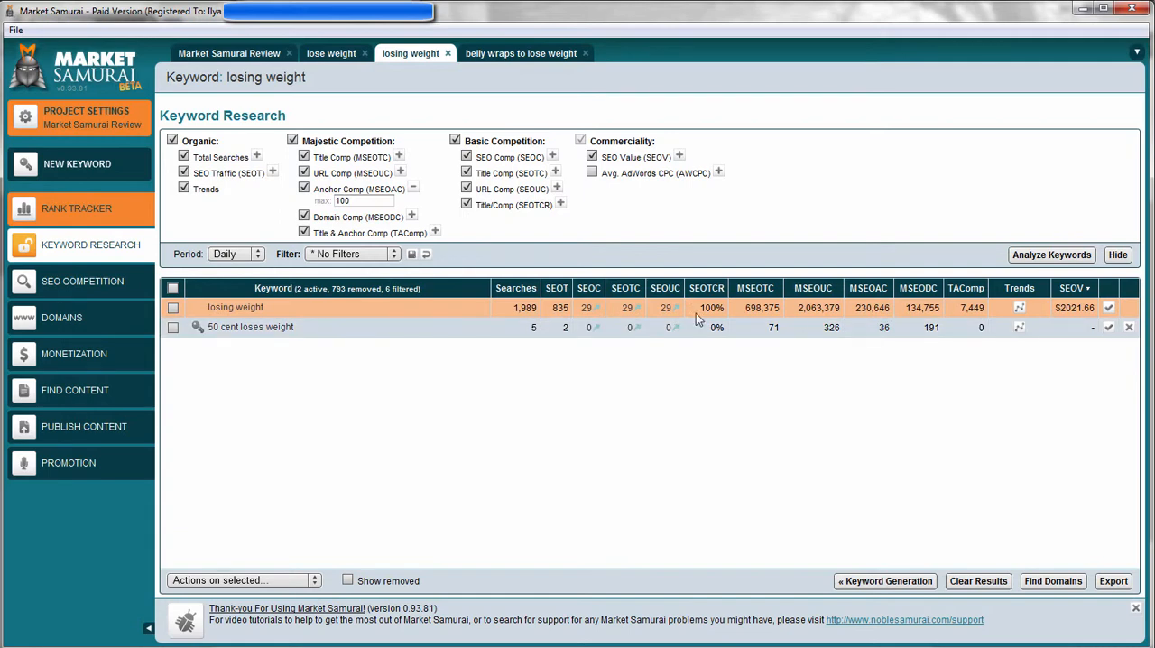
click(884, 307)
click(303, 188)
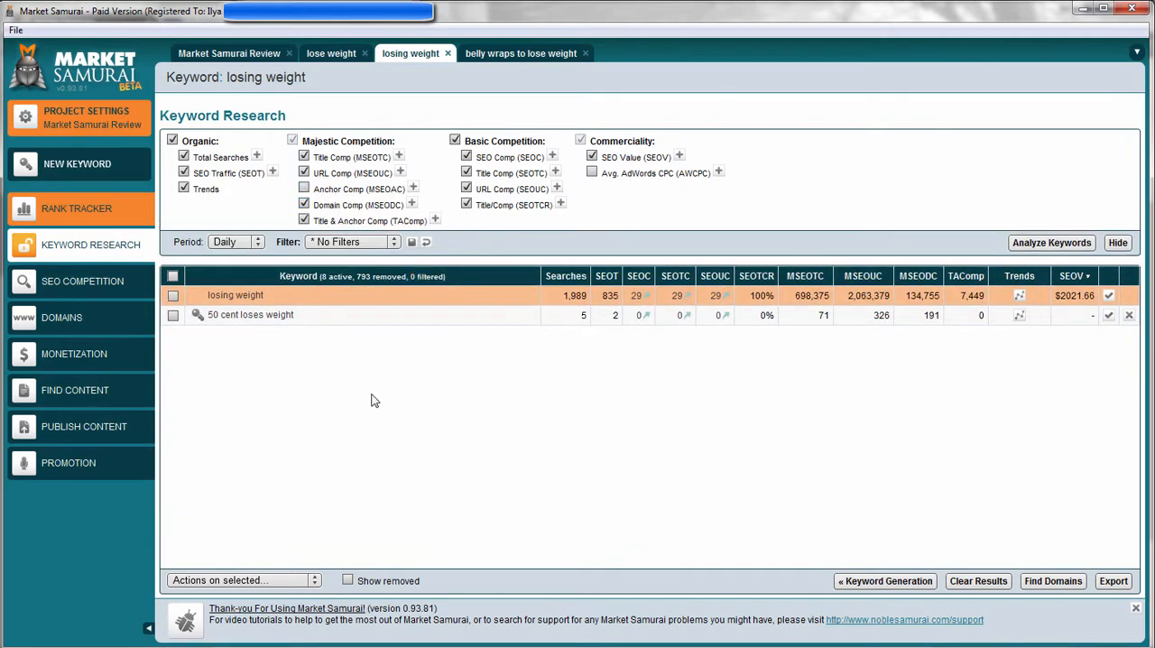
click(303, 188)
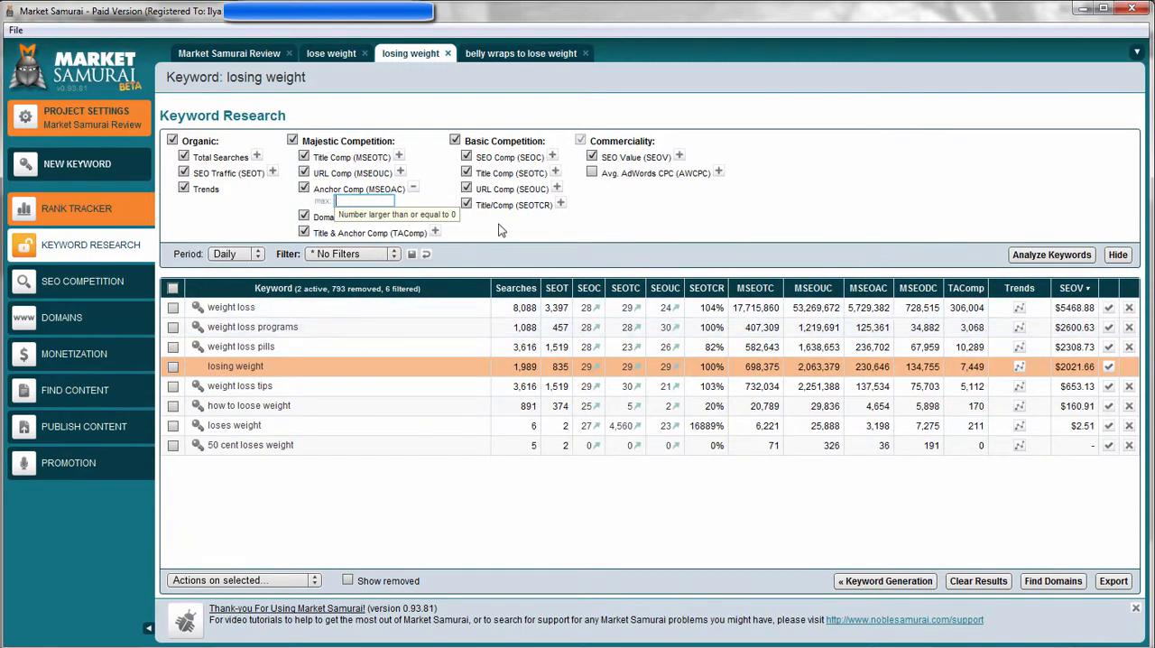
Select "losing weight", "weight loss tips" and "how to loose weight", view the actions available for selected keywords, and clear the selection.
click(172, 367)
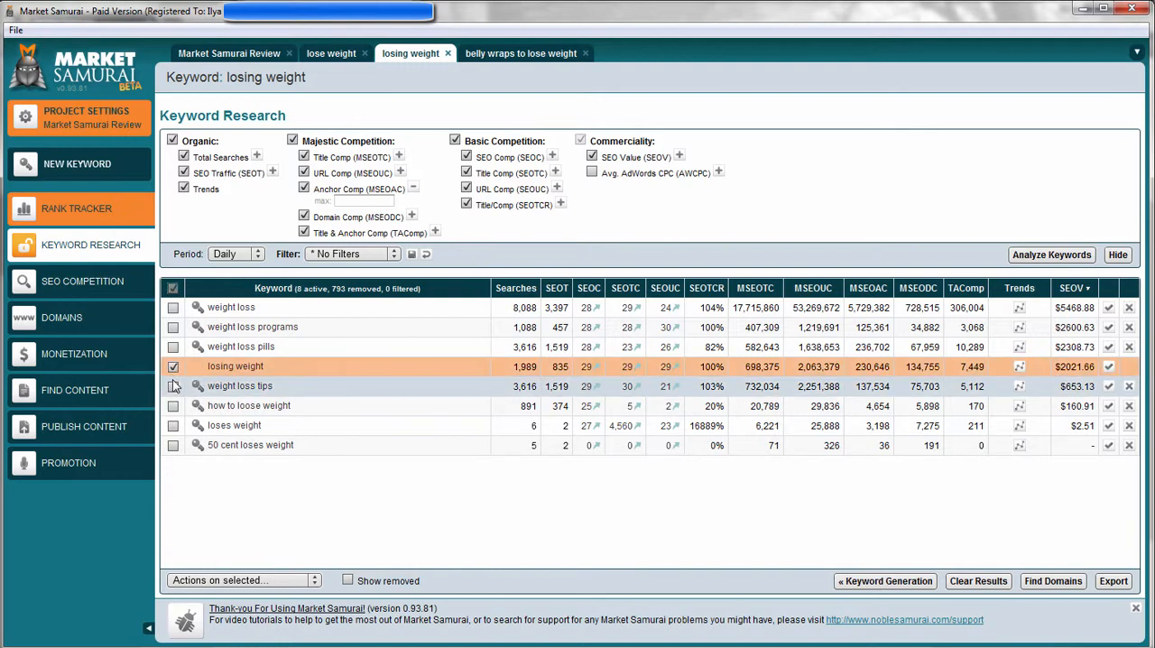
click(174, 386)
click(172, 406)
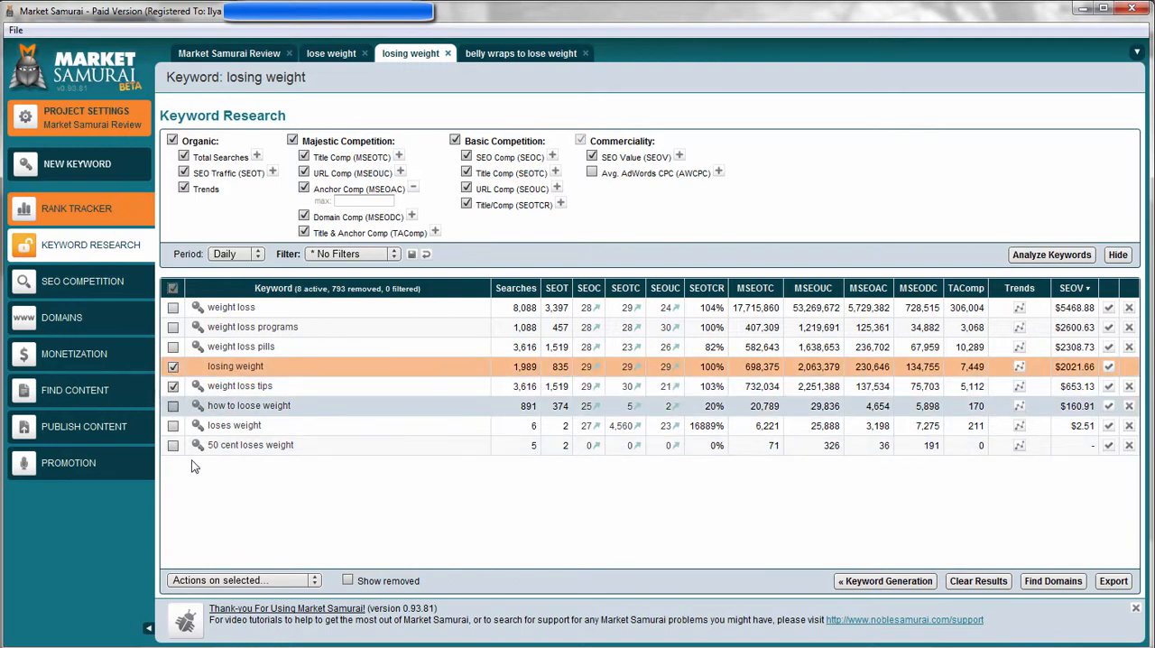
click(241, 582)
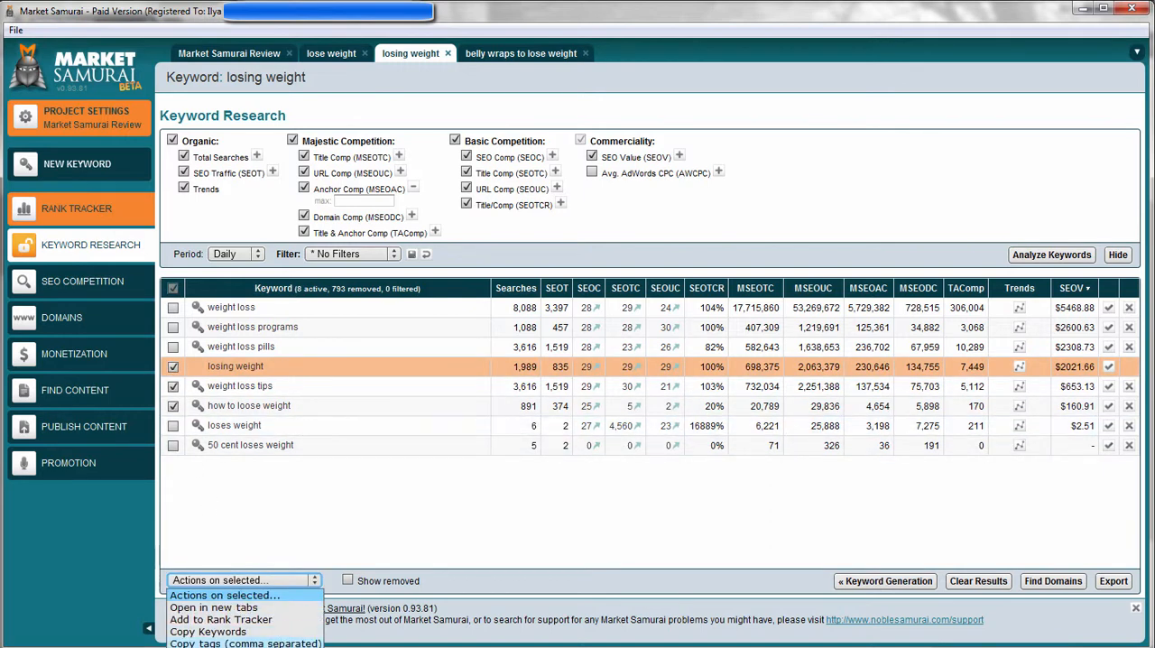
click(258, 492)
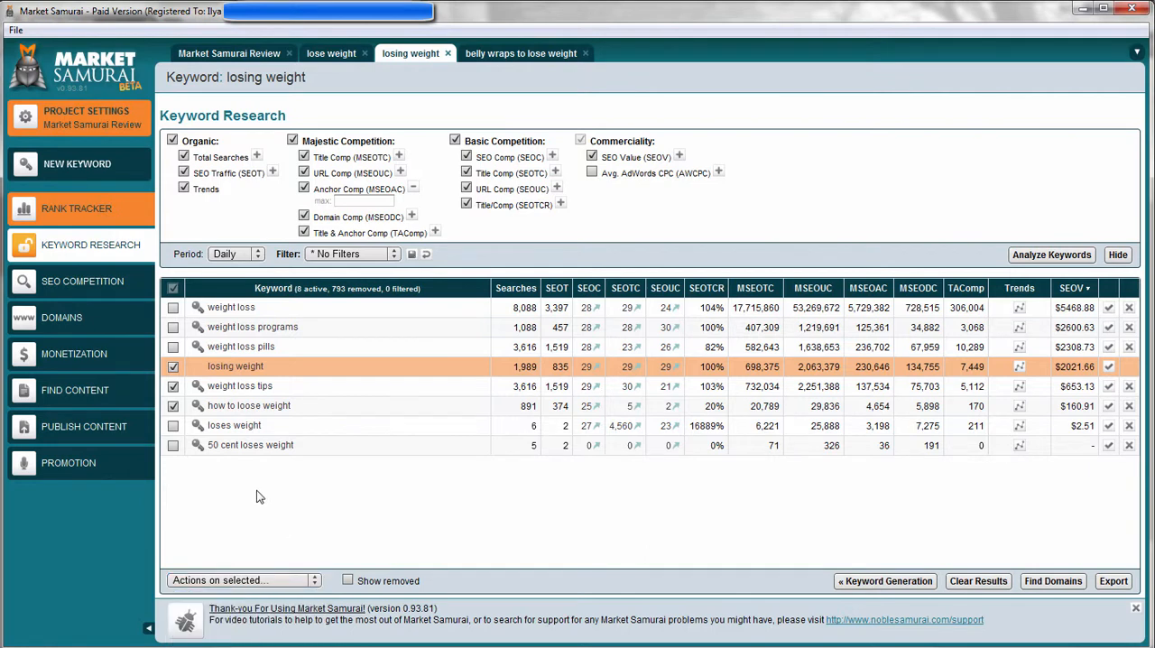
click(174, 368)
click(173, 386)
click(173, 407)
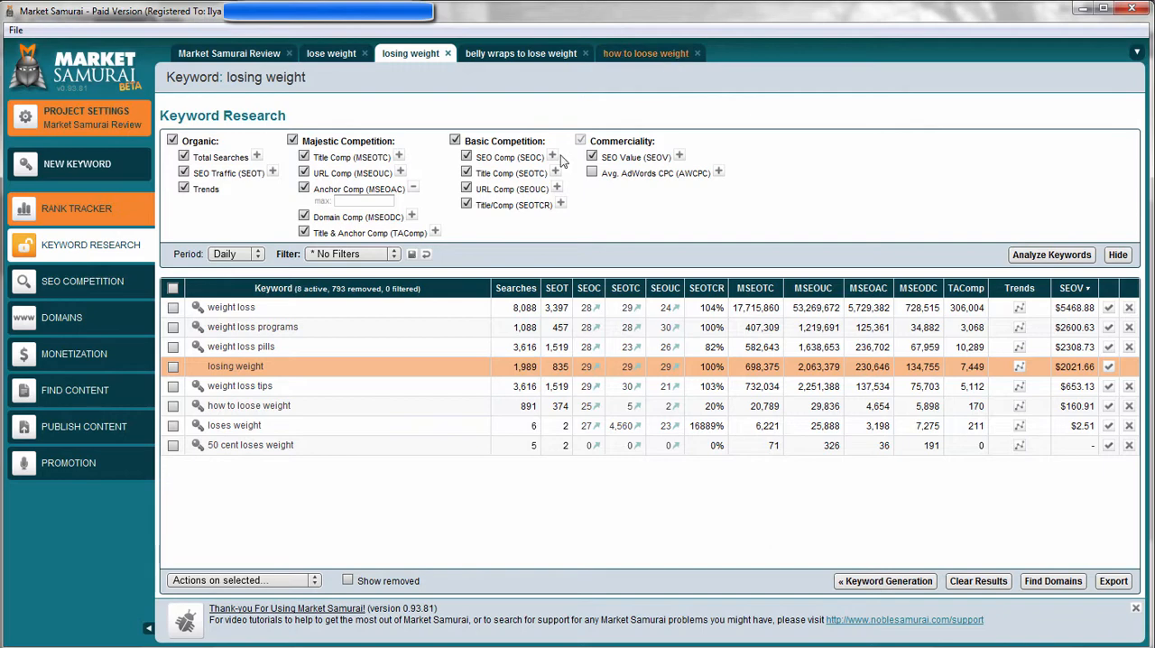
Generate the SEO Competition results for "losing weight" and hide the PageRank (PR) column.
click(127, 284)
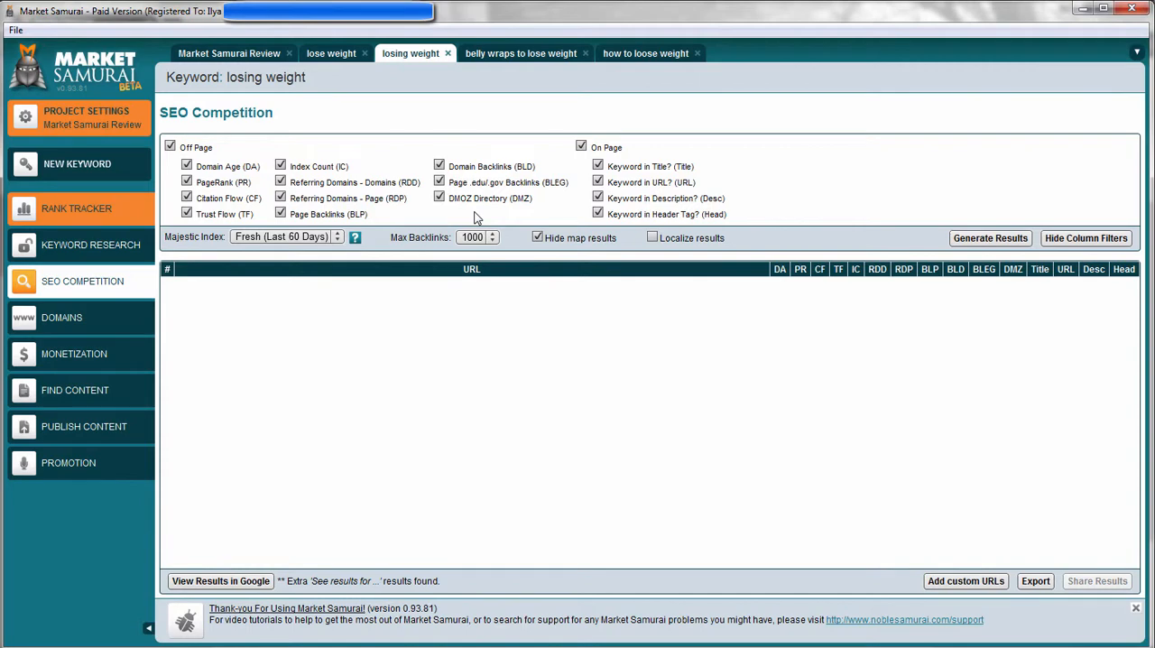
click(989, 240)
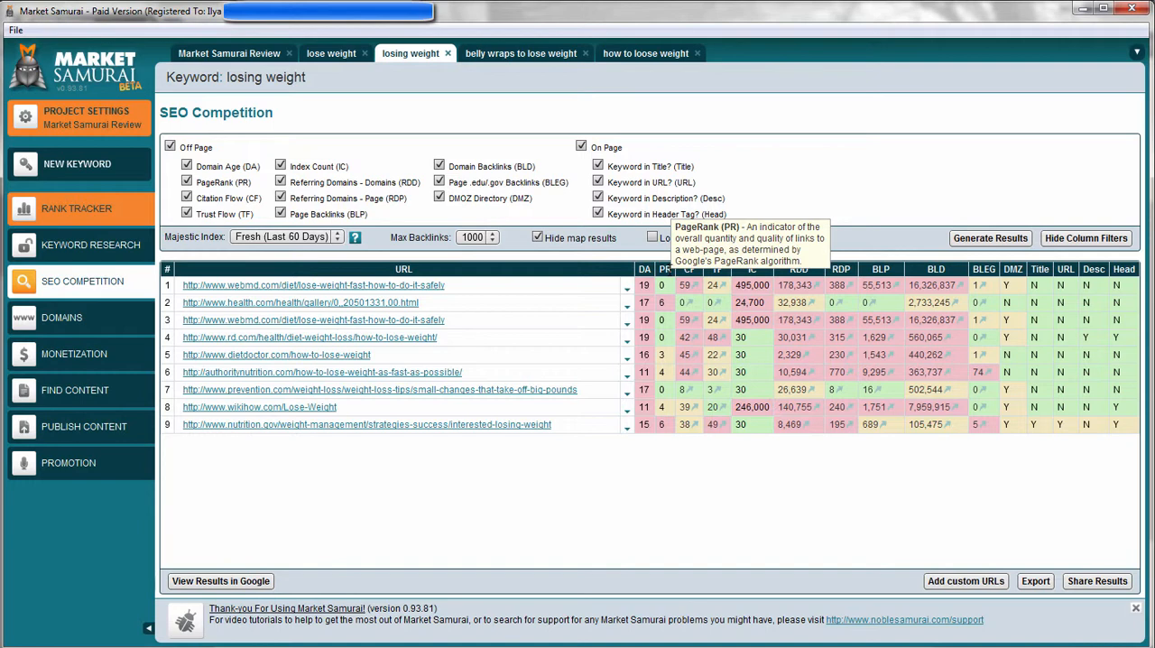
click(187, 182)
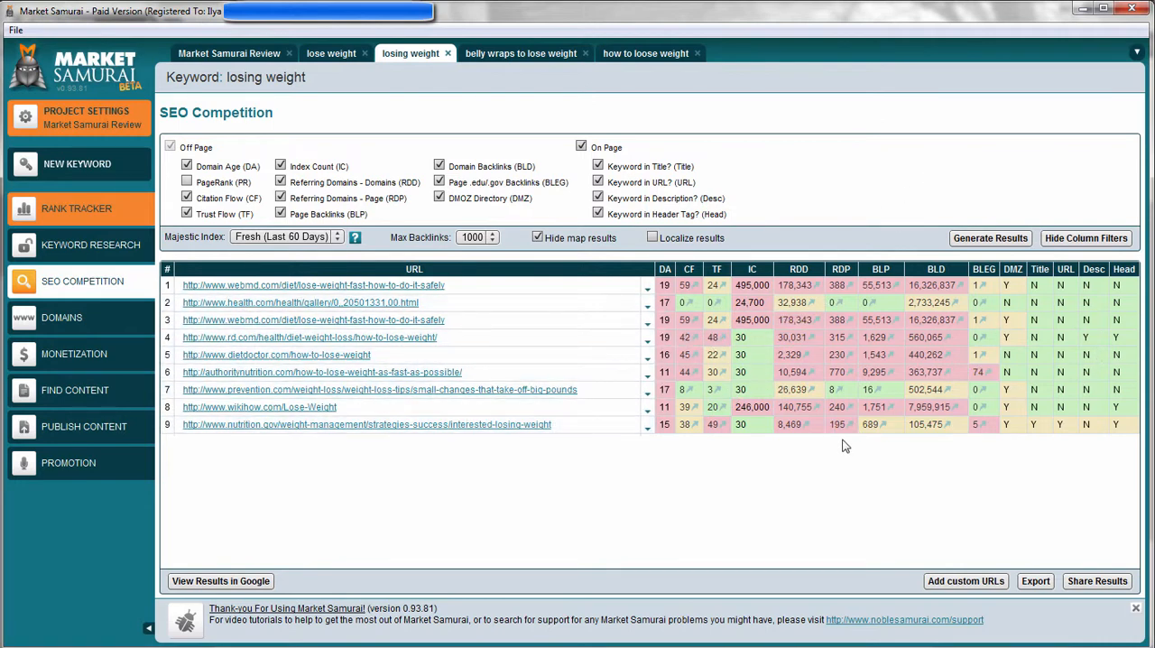
Compare the SEO Competition metrics of "belly wraps to lose weight" with those of "losing weight".
click(545, 61)
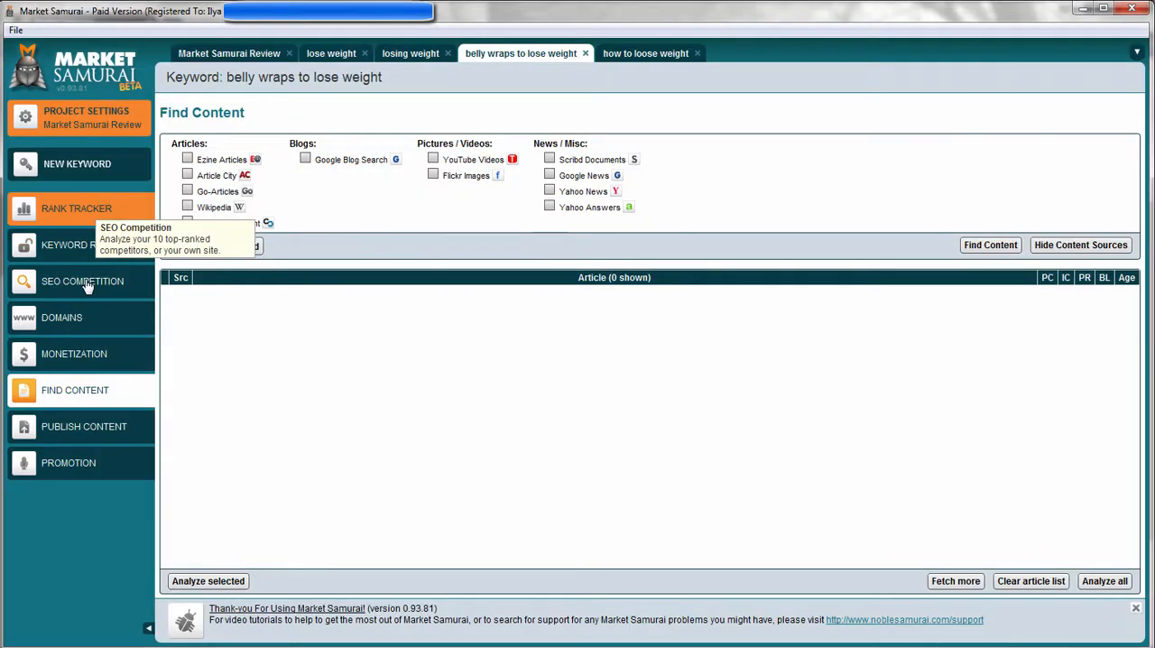
click(86, 283)
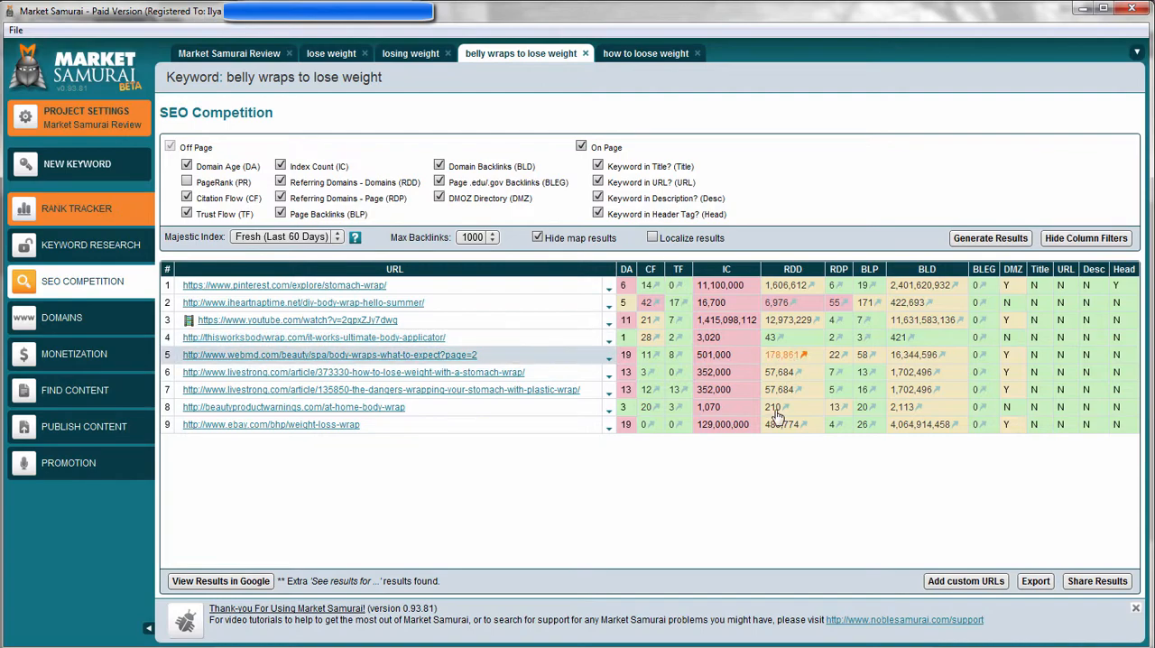
click(417, 56)
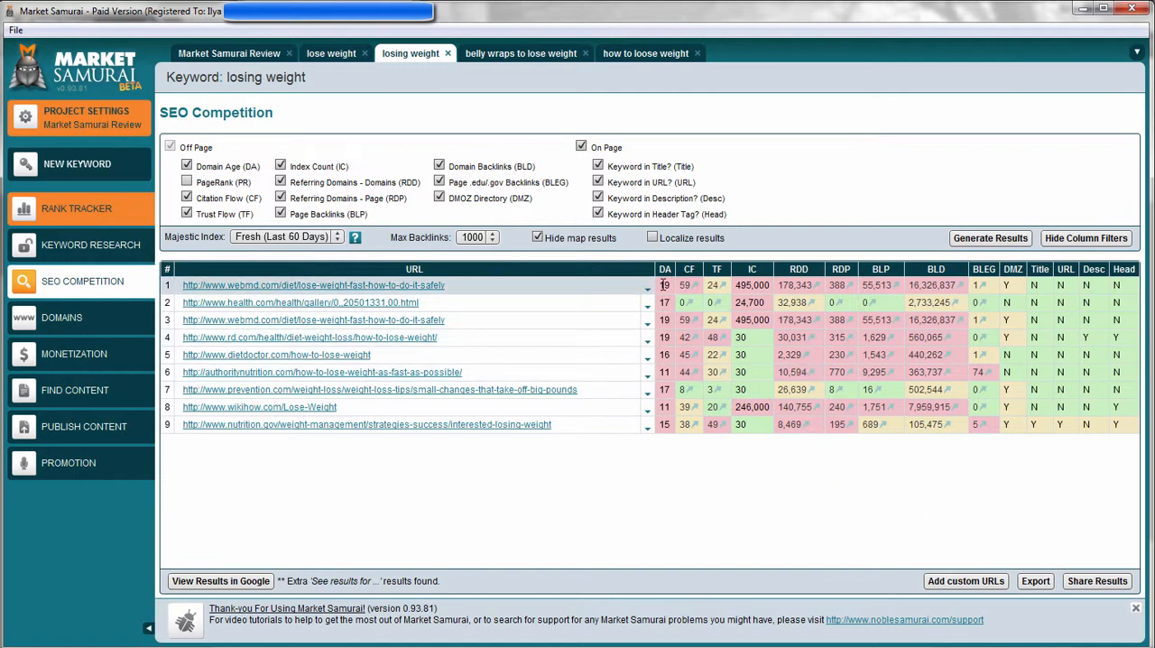
mouse_move(693, 270)
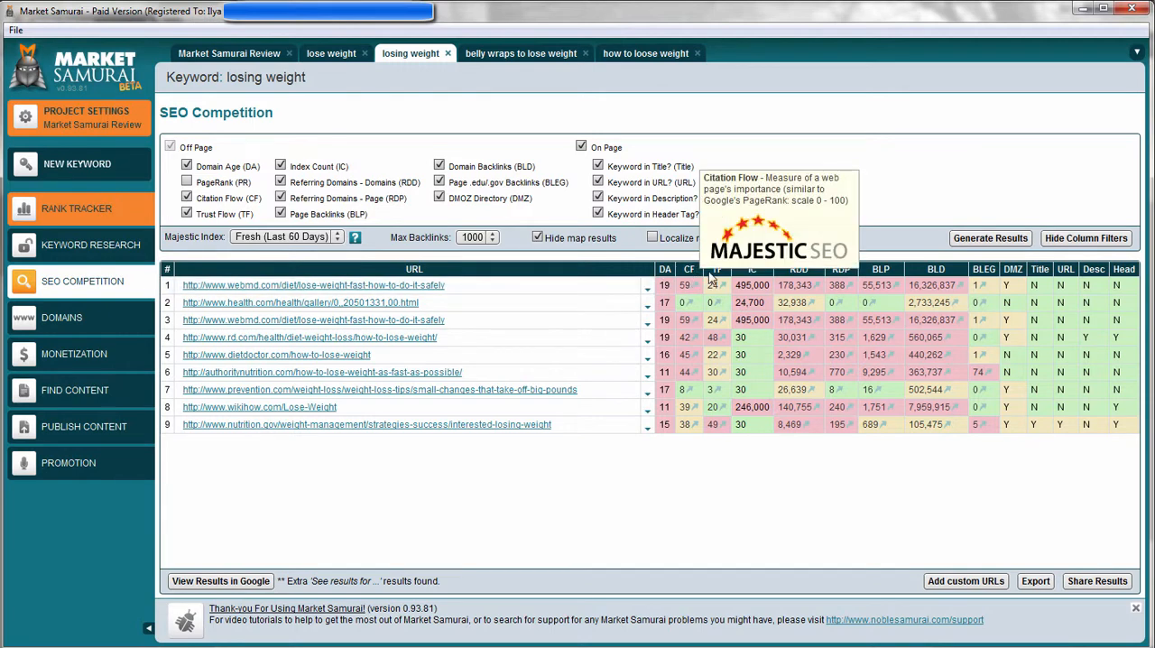
mouse_move(750, 271)
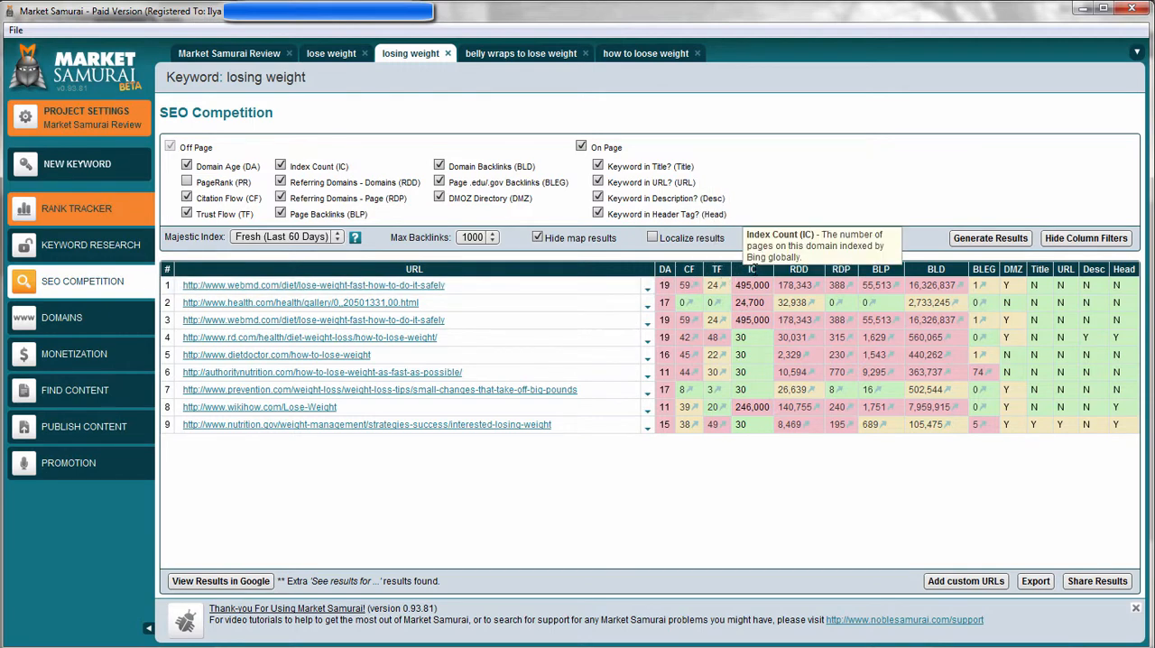
mouse_move(803, 270)
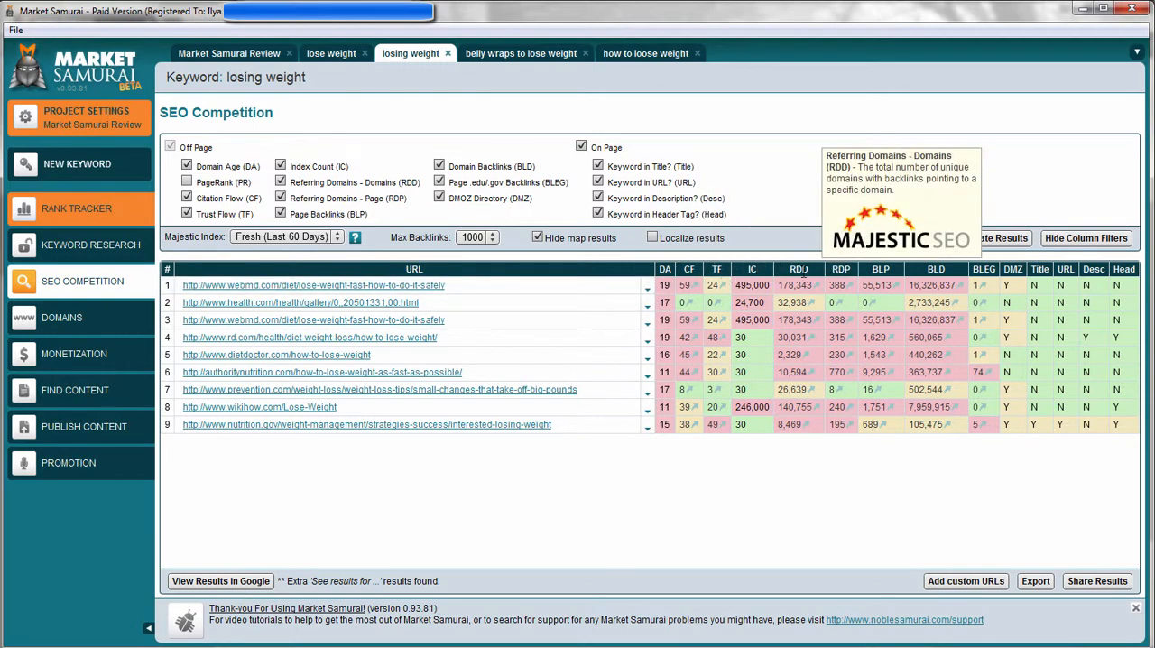
mouse_move(936, 269)
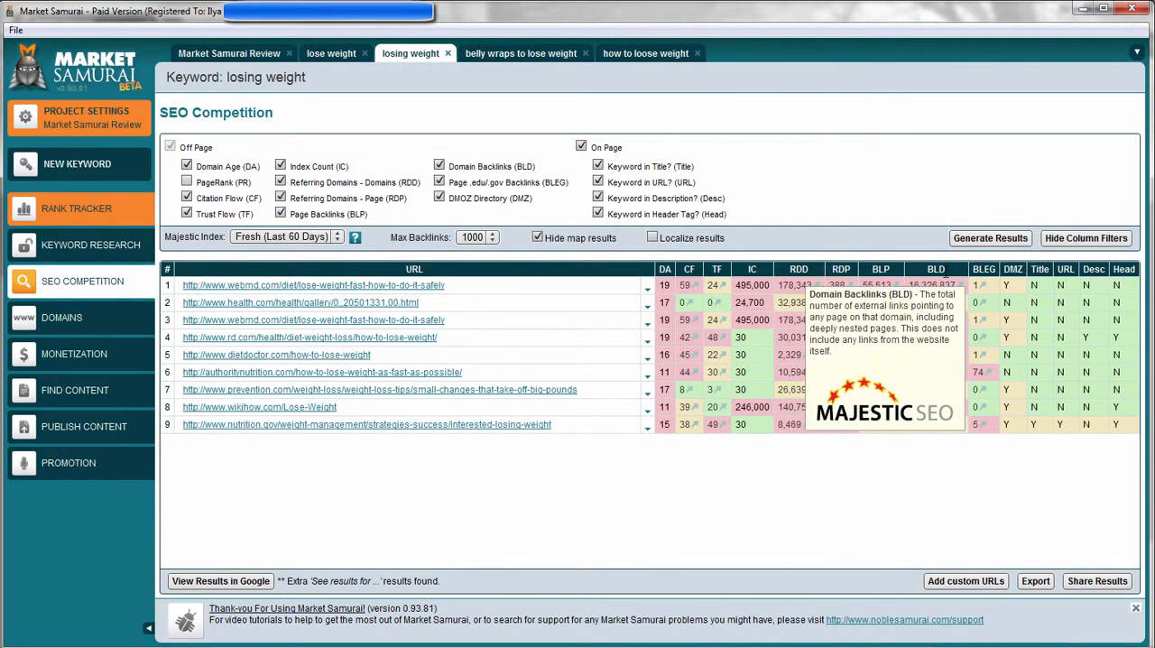
Set up a domain search with the seed keyword "weight", Review Site variations and the com, net, org TLDs.
click(101, 322)
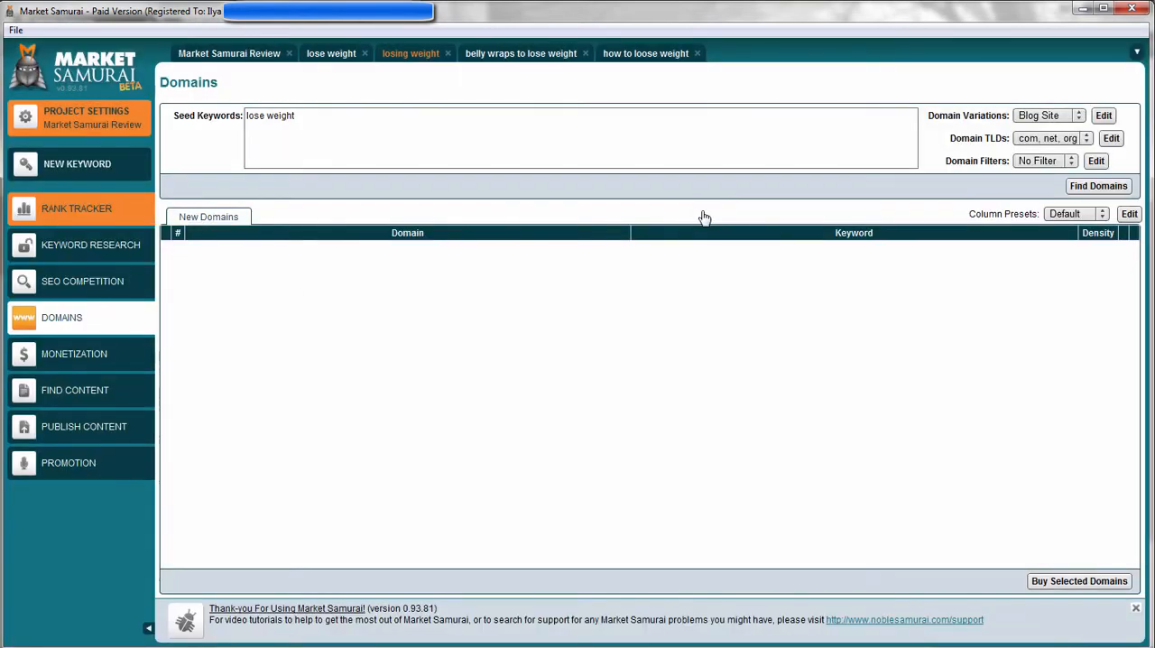
triple_click(252, 126)
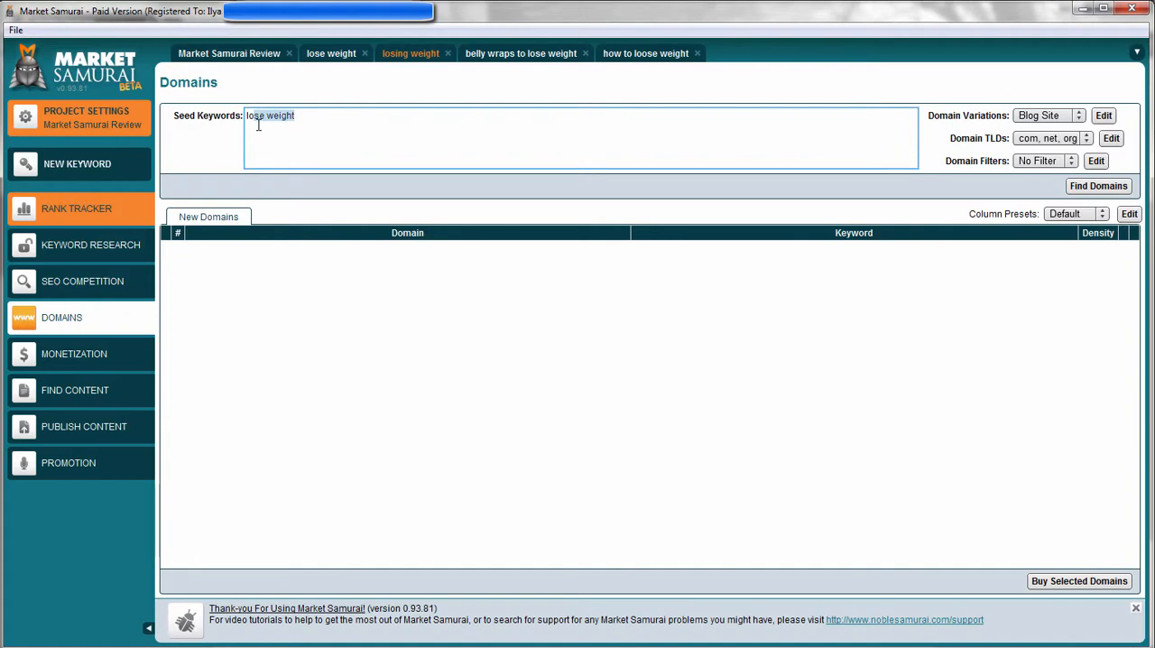
key(BackSpace)
text(weight)
click(1024, 116)
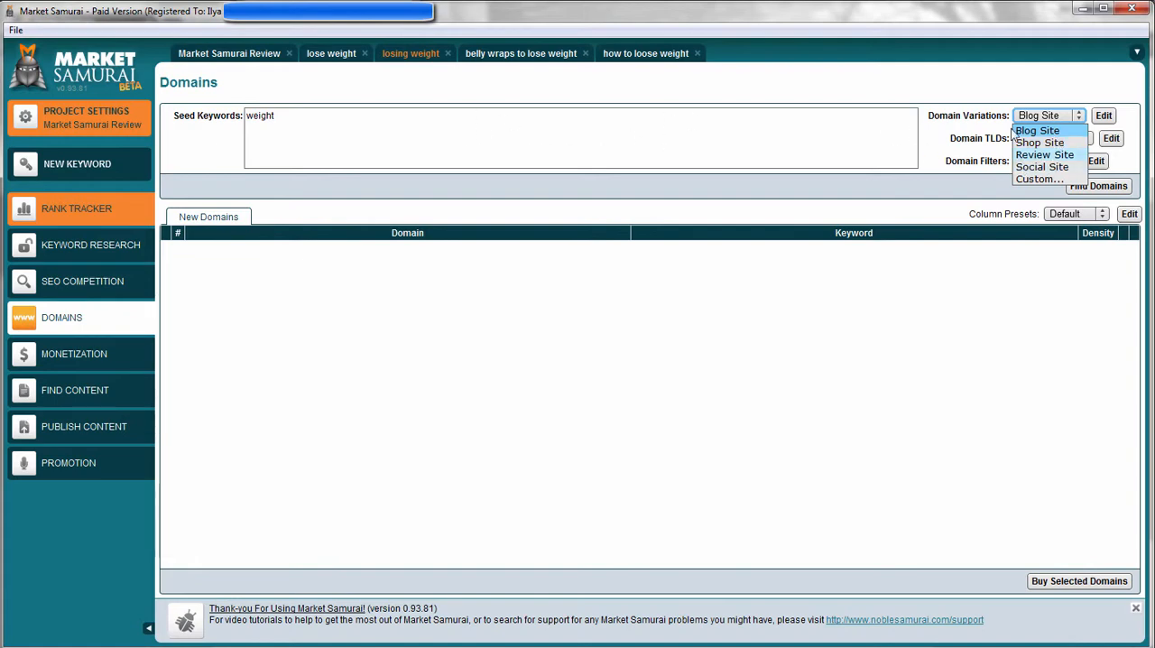
click(1070, 155)
click(1059, 141)
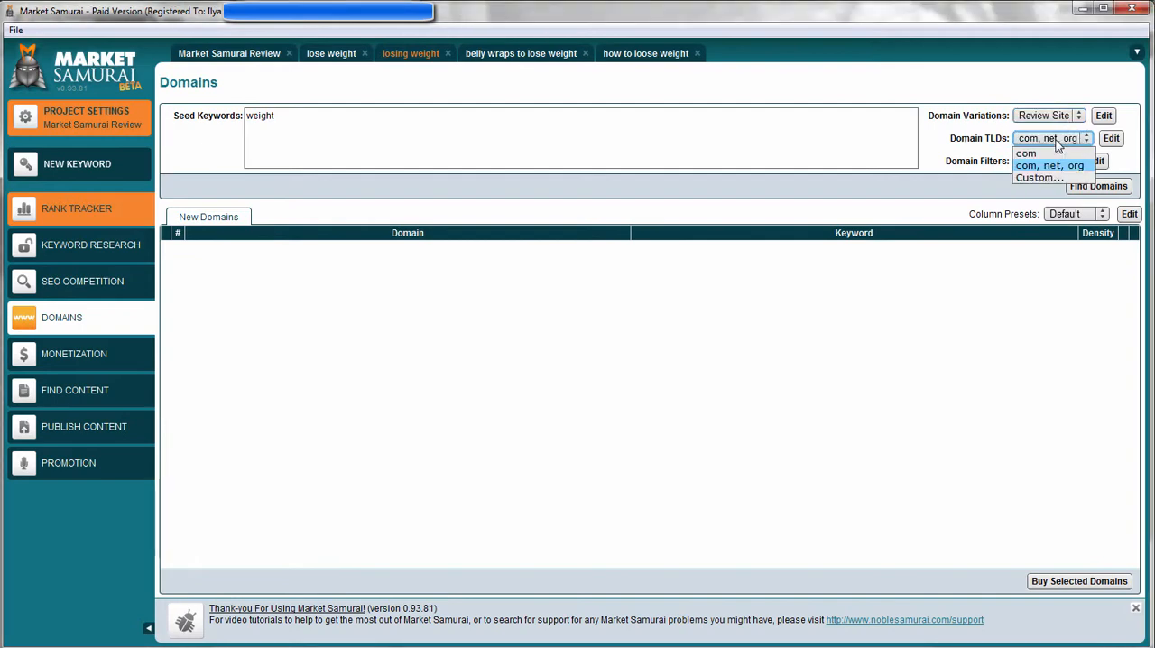
click(1060, 141)
click(1059, 141)
click(1050, 165)
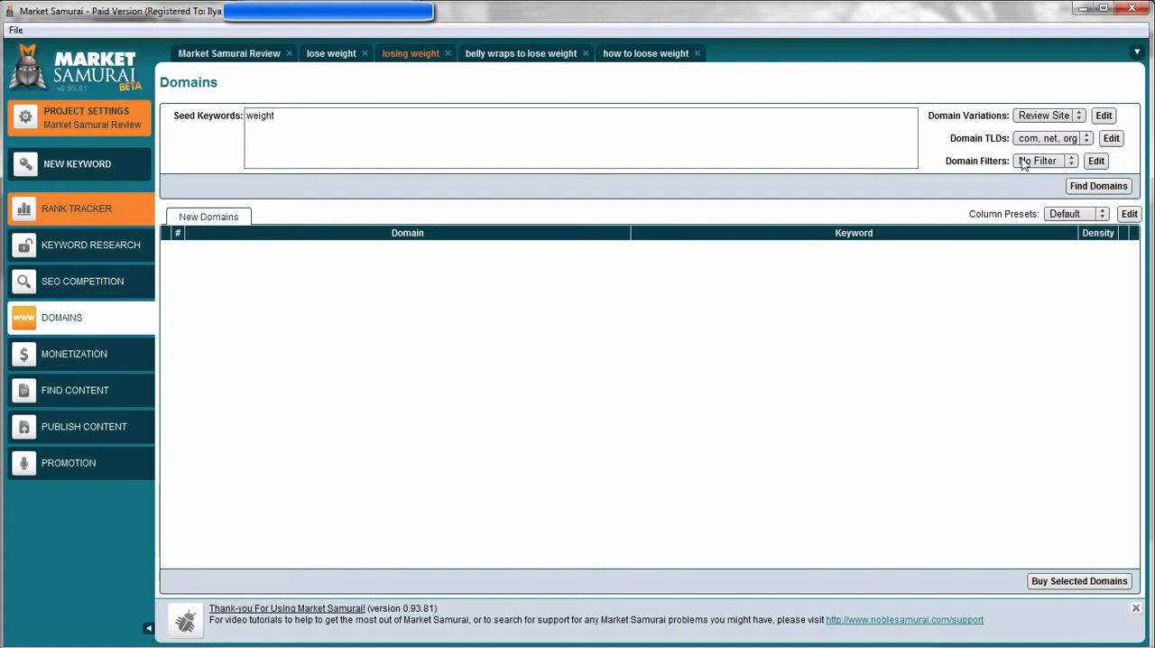
View the custom domain filter options and close them without applying any setting.
click(1054, 165)
click(1061, 163)
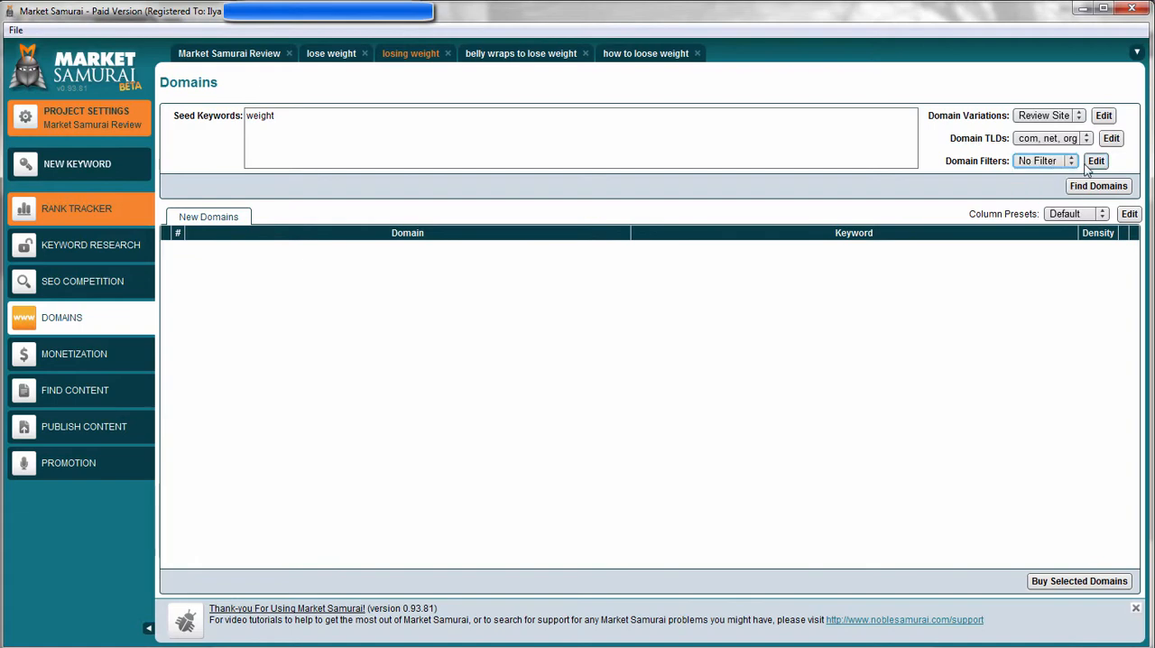
click(1050, 163)
click(1040, 189)
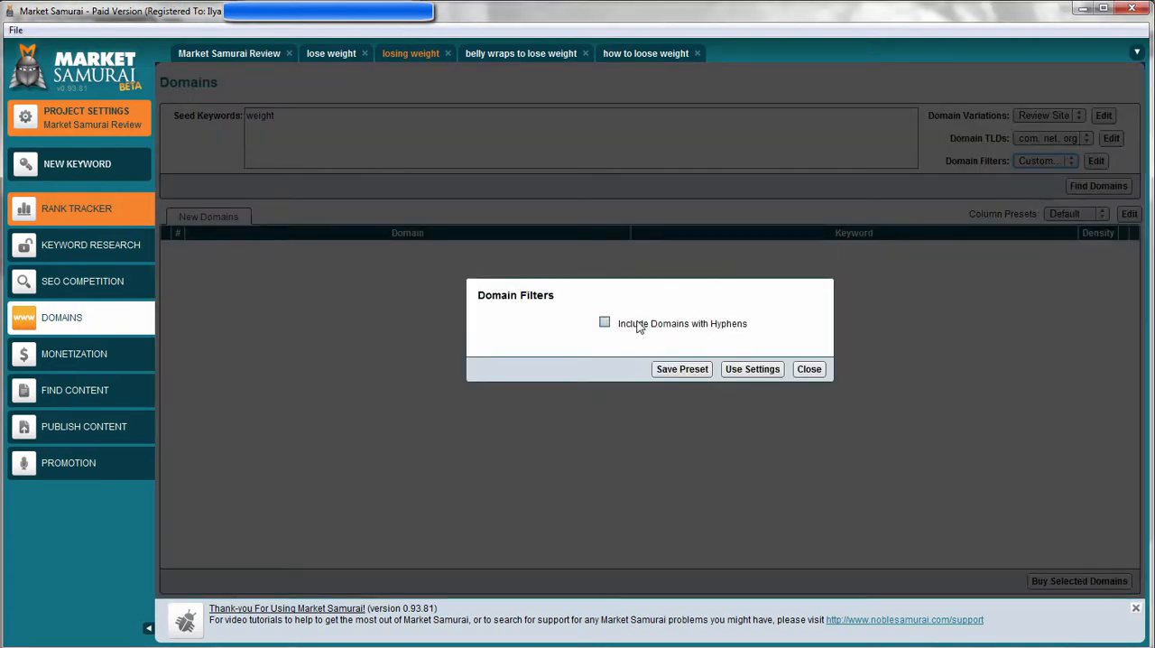
click(810, 370)
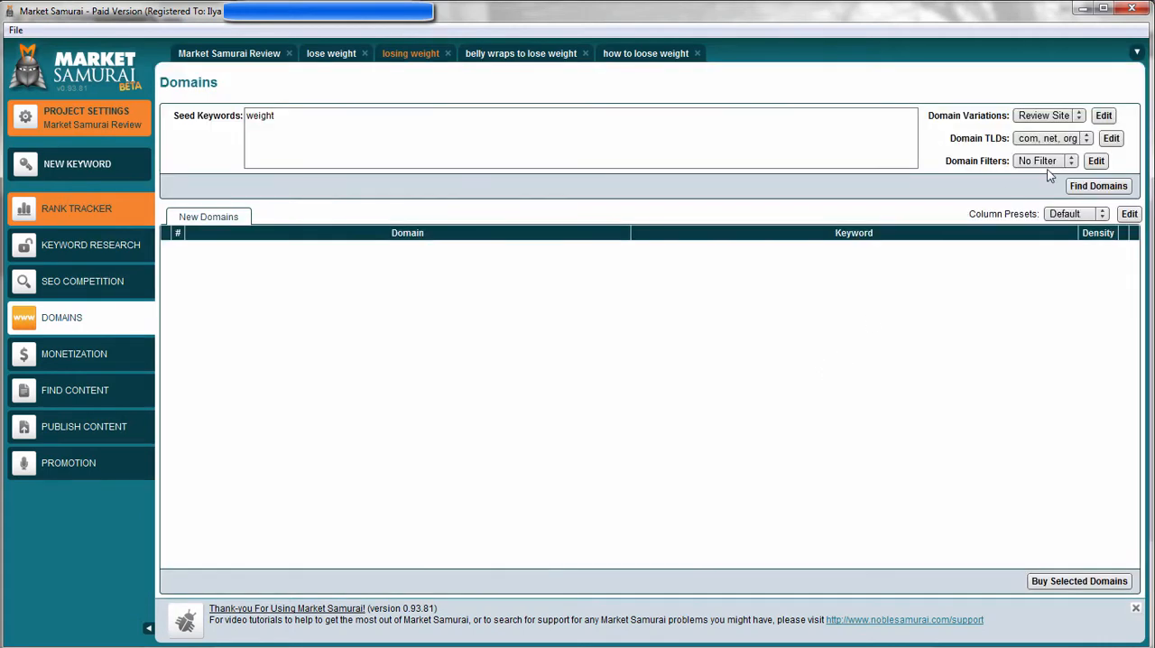
Find domains for the seed keyword with No Filter, and check the availability of theweight.net.
click(1050, 163)
click(1038, 174)
click(1099, 186)
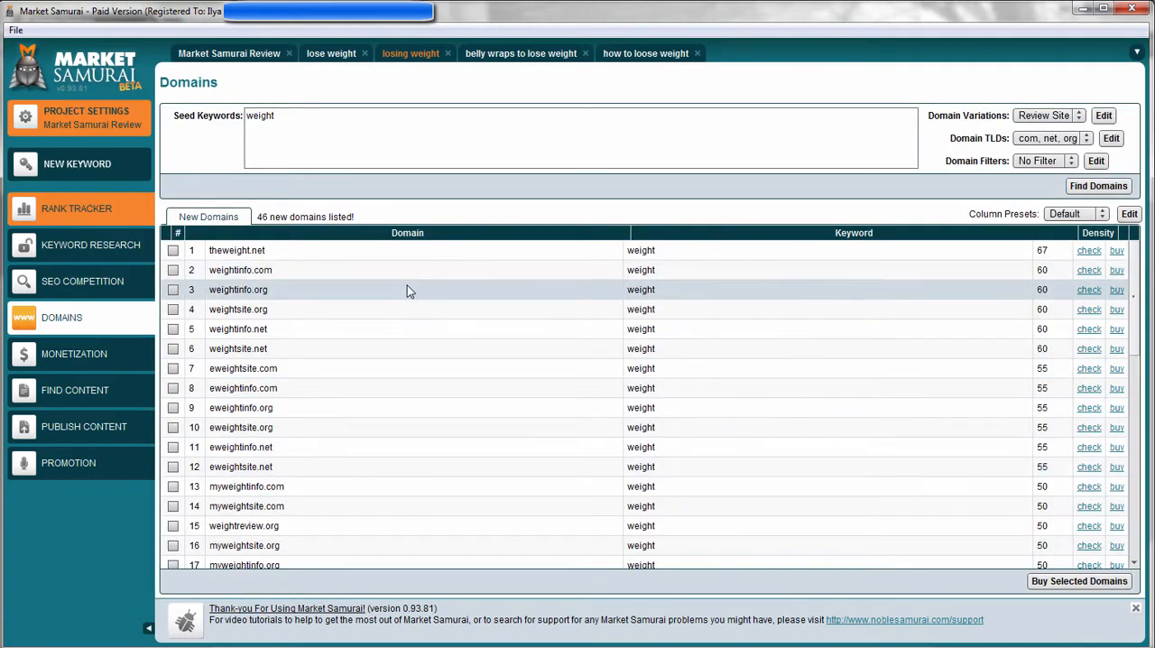
click(1094, 250)
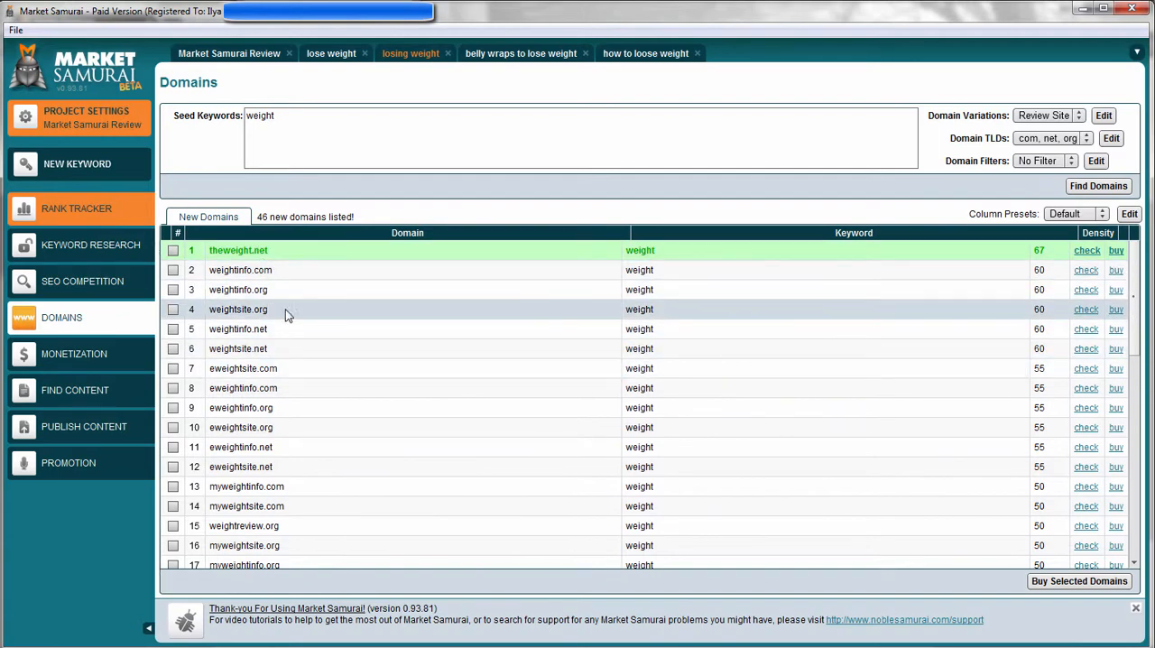
scroll(261, 325, down, 6)
scroll(262, 330, down, 2)
scroll(285, 354, up, 9)
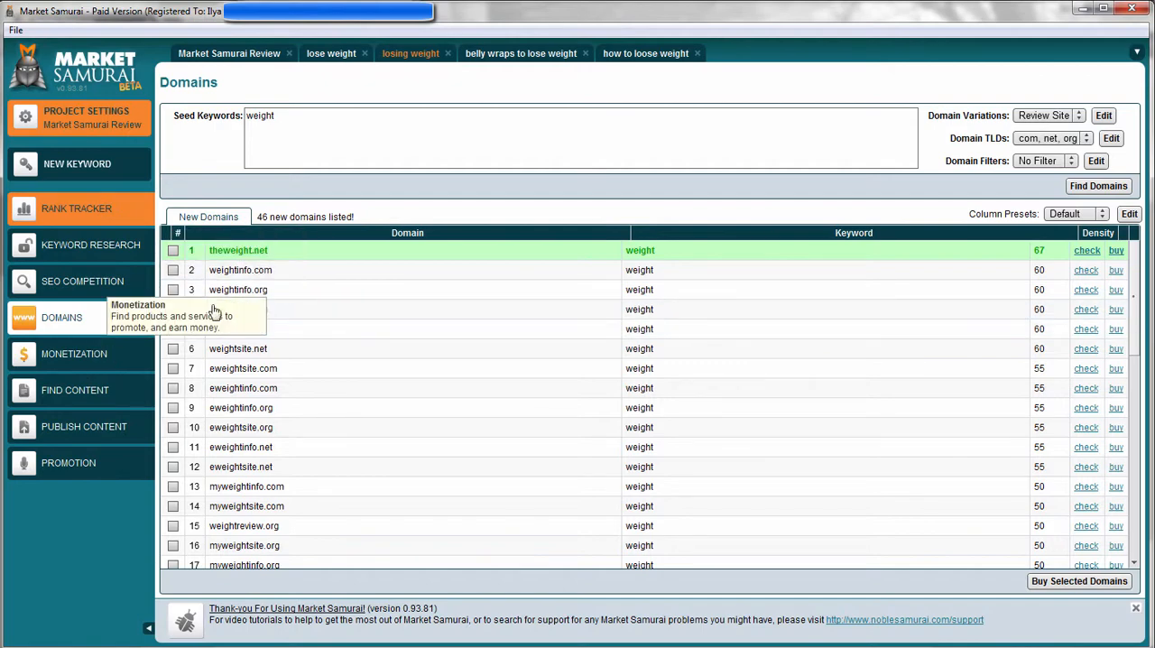
Search Amazon without an account for "weight loss" affiliate products in Monetization and select the F-22 Fat Burner.
click(95, 354)
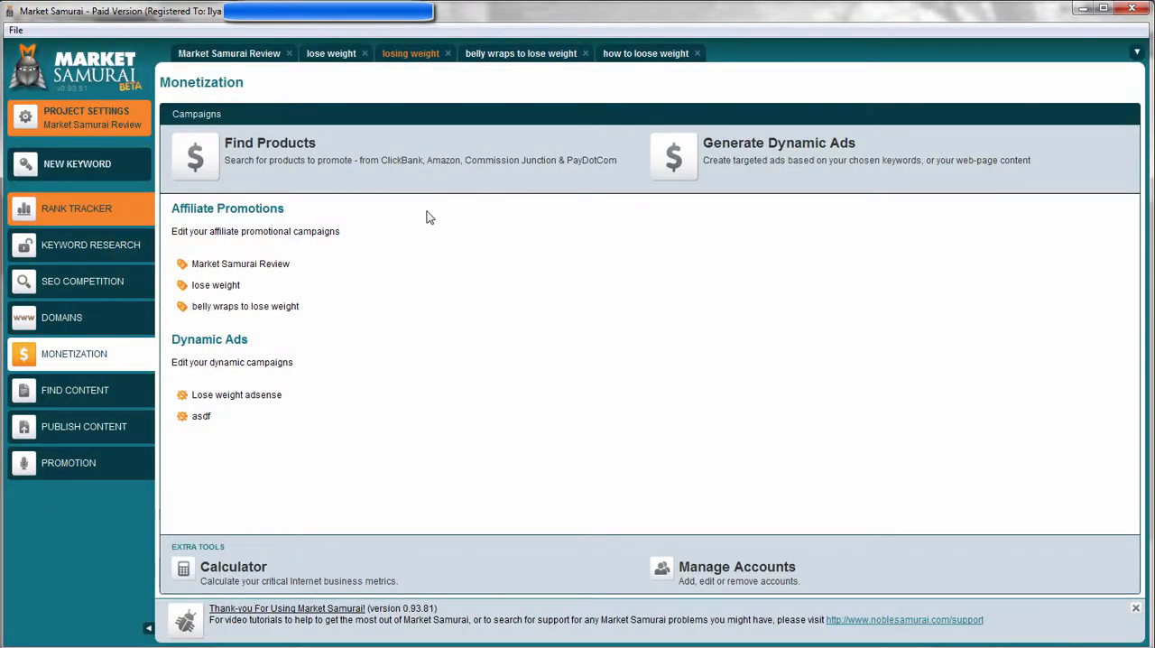
click(263, 155)
drag(354, 138, 257, 137)
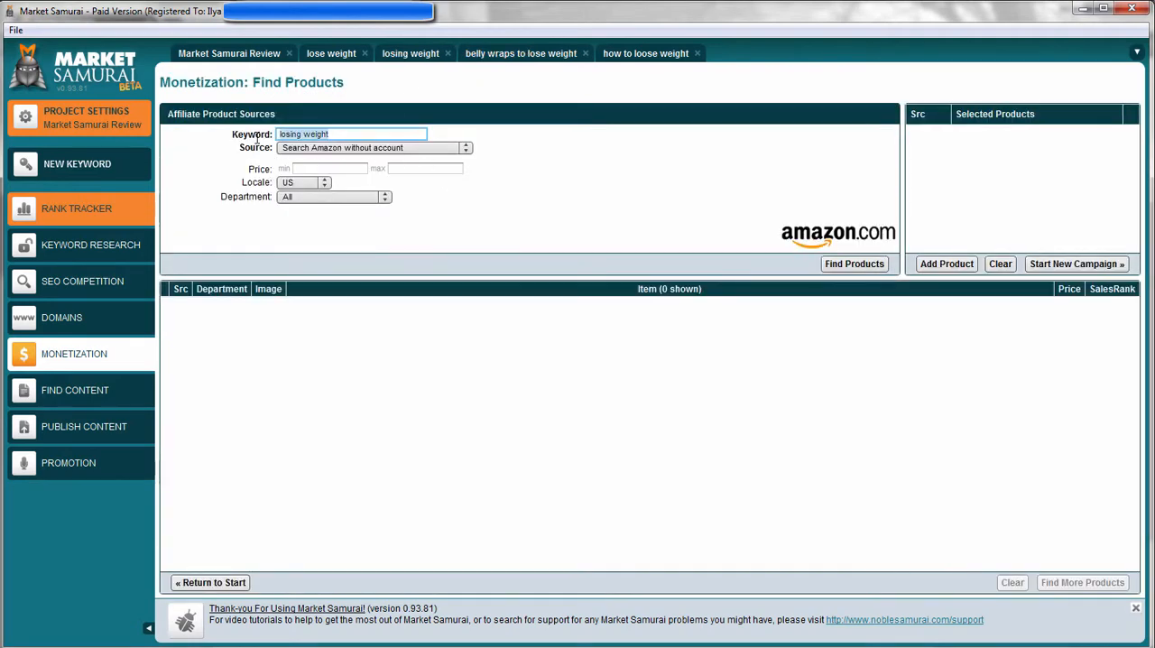
text(weight loss)
click(407, 148)
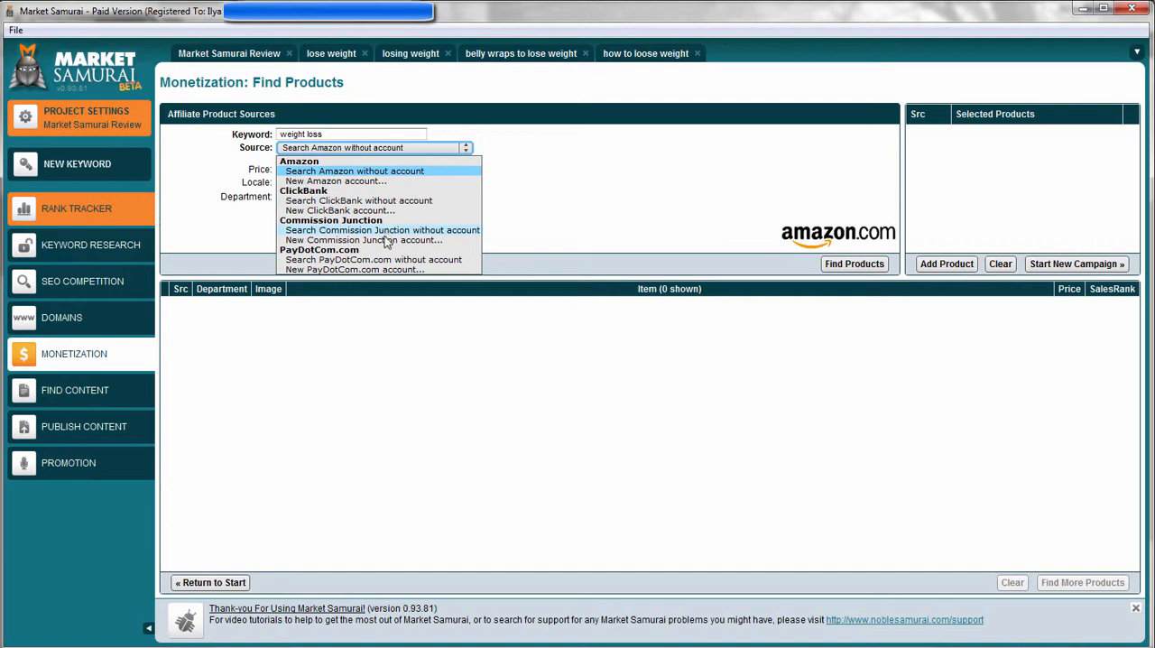
click(379, 173)
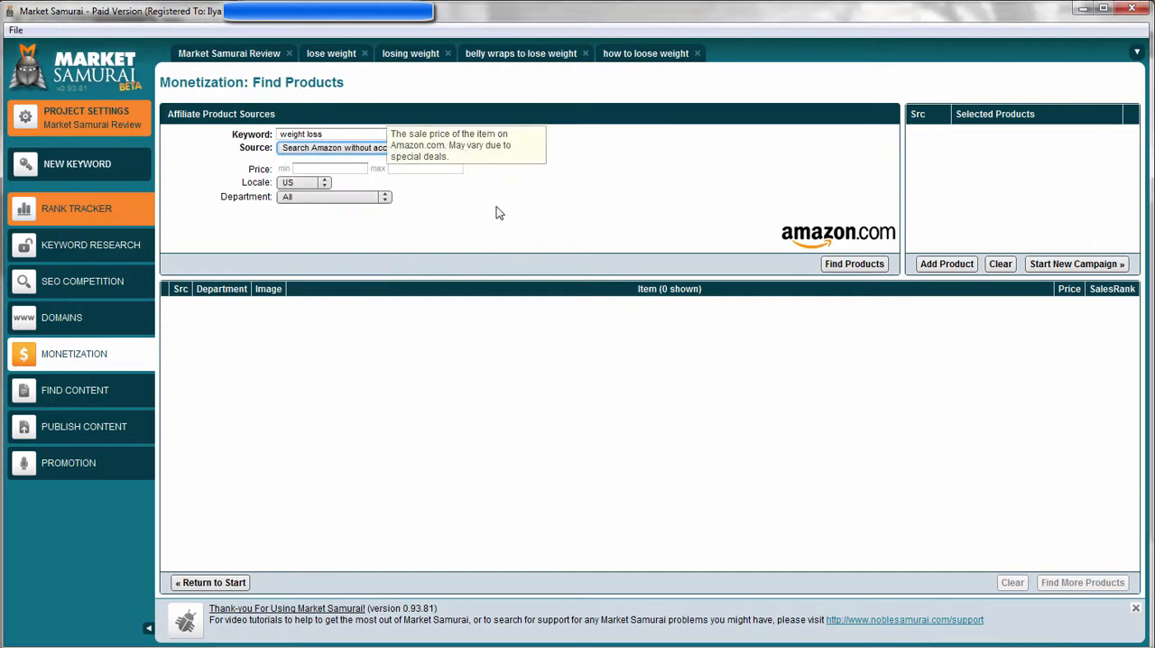
click(854, 264)
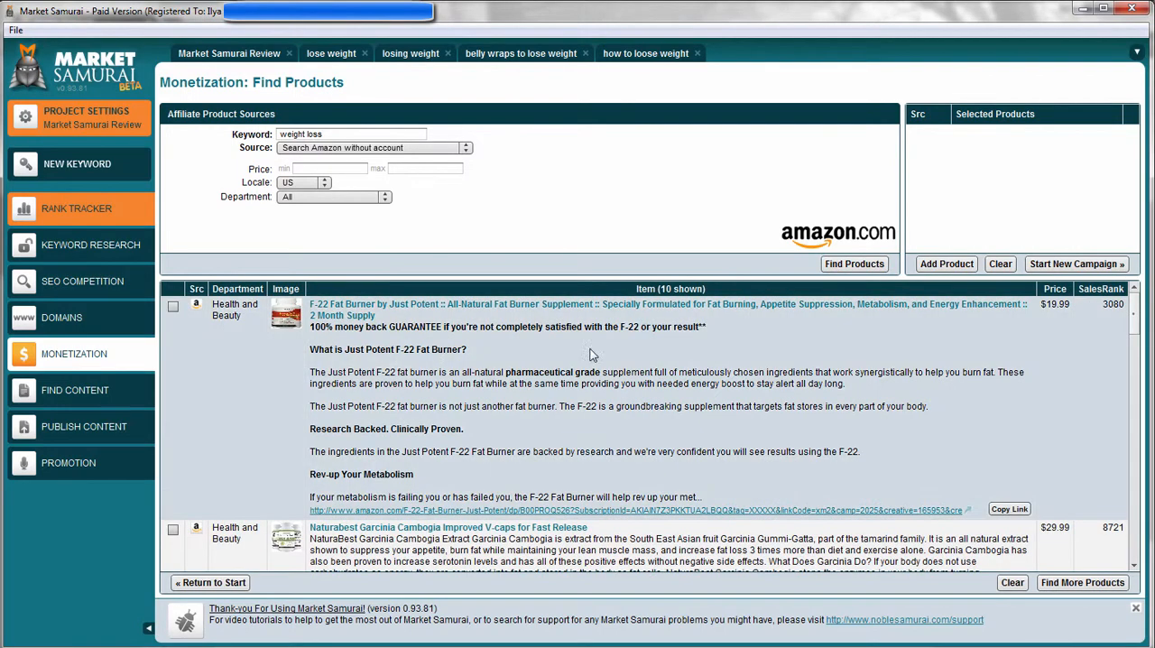
click(173, 306)
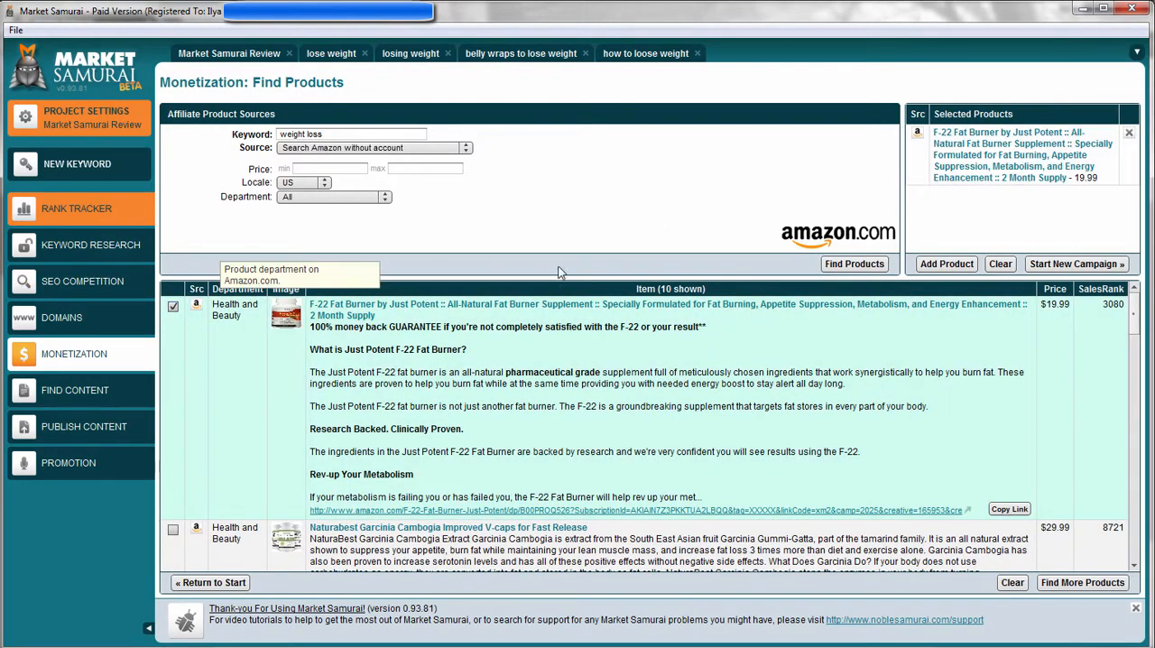
Search ClickBank without an account for products, select Easy As Weight Loss Video Program, and start a new campaign.
click(318, 148)
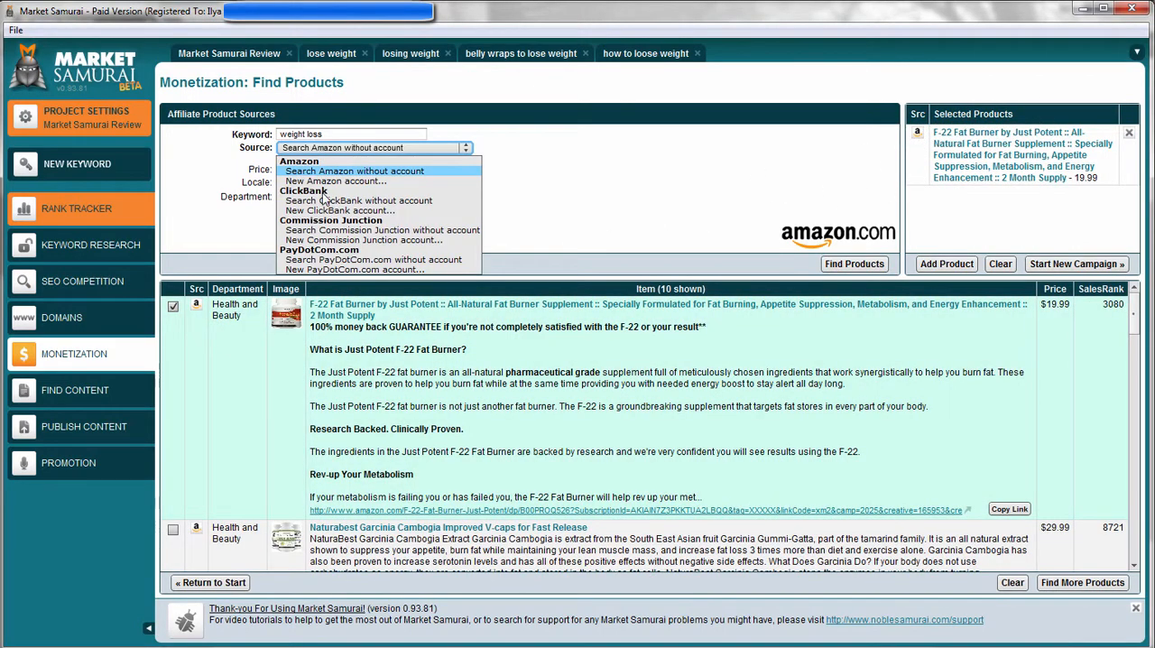
click(325, 198)
click(318, 149)
click(358, 201)
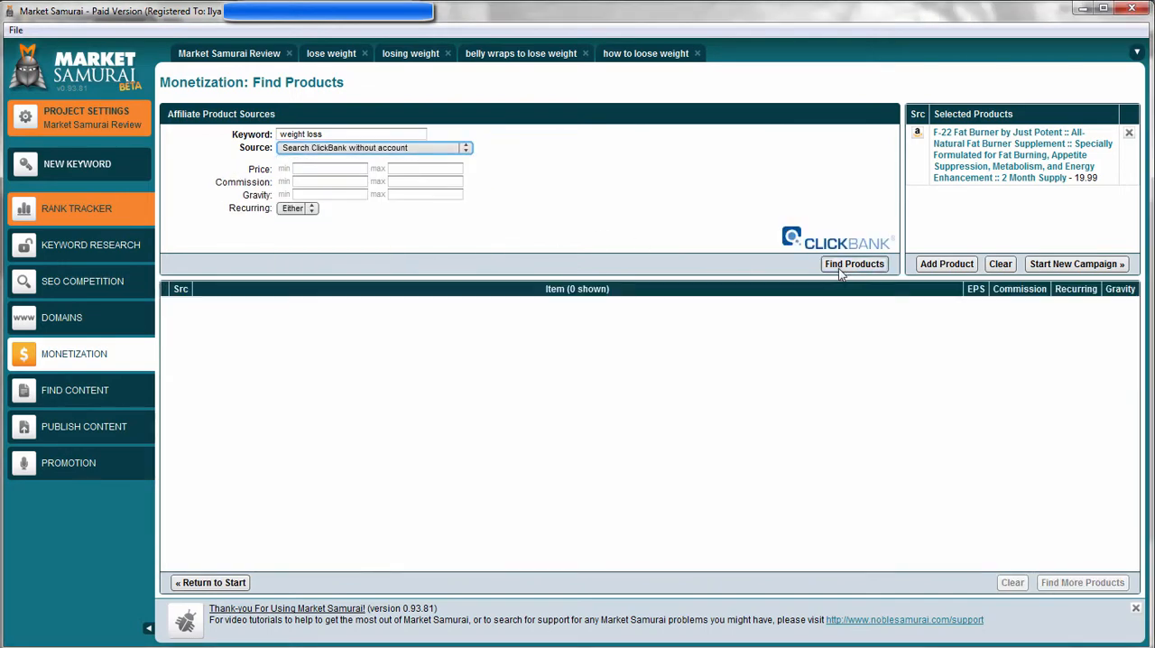
click(839, 268)
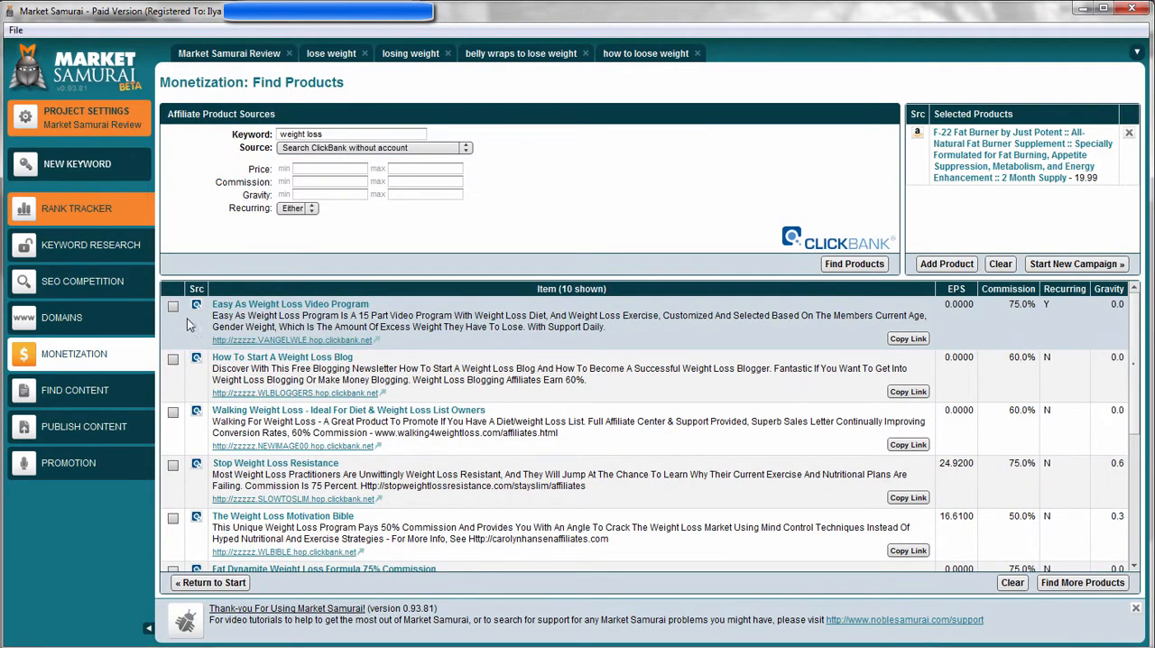
click(173, 306)
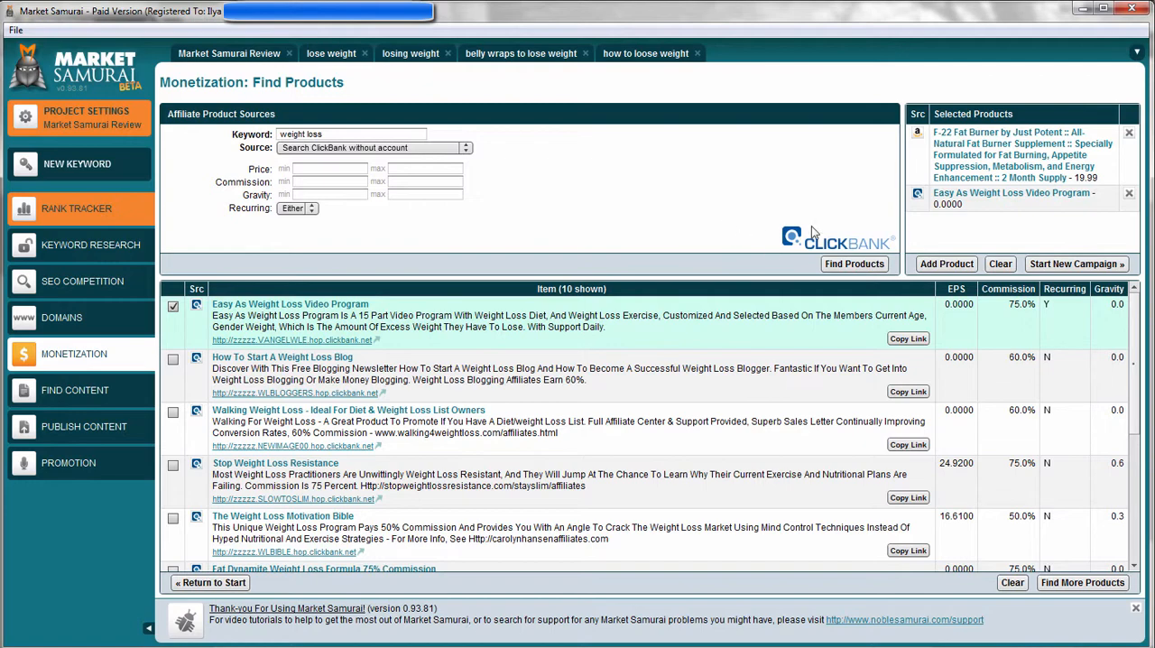
click(1078, 265)
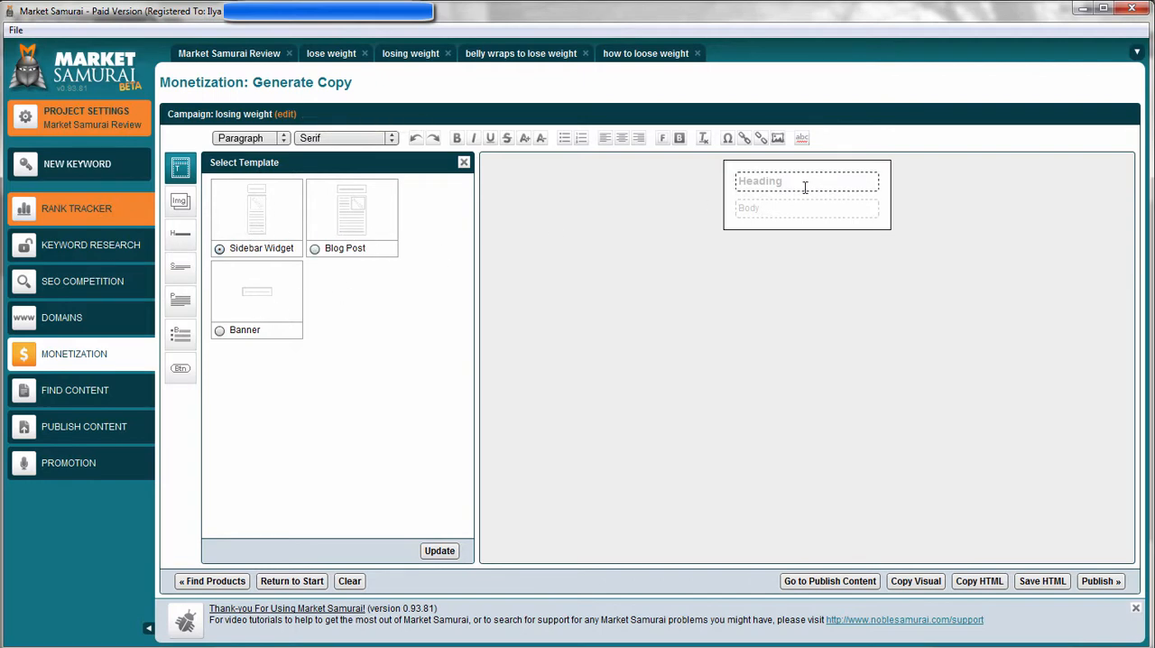
Show the images available for the ad copy and set the source material to Easy As Weight Loss Video Program.
click(805, 187)
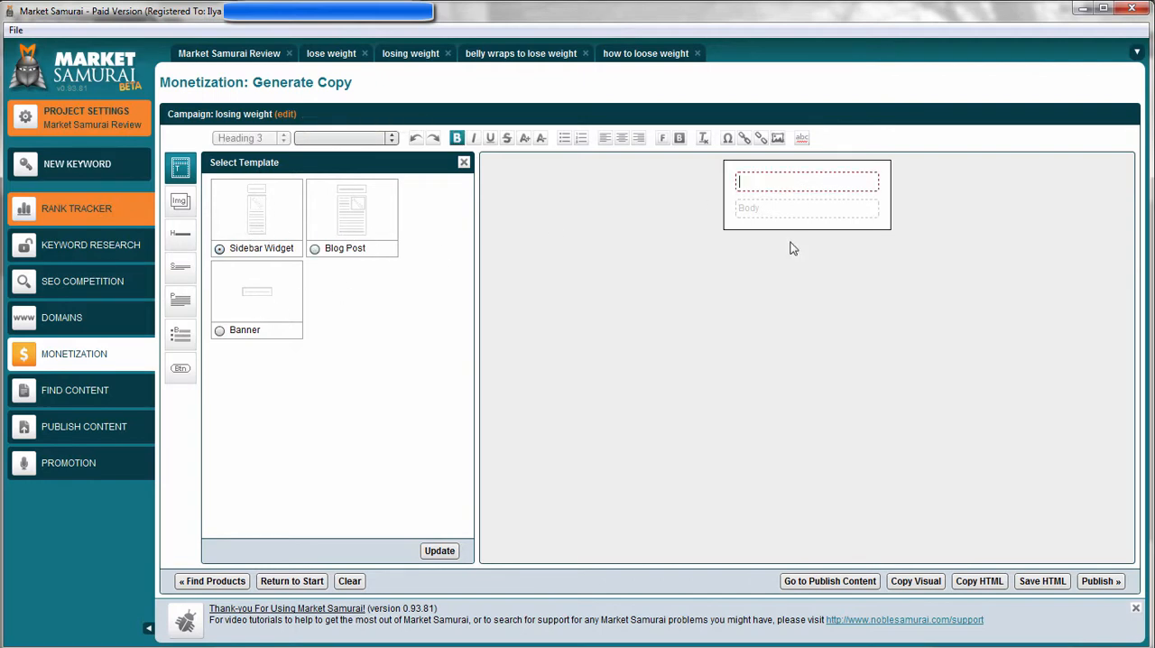
click(182, 201)
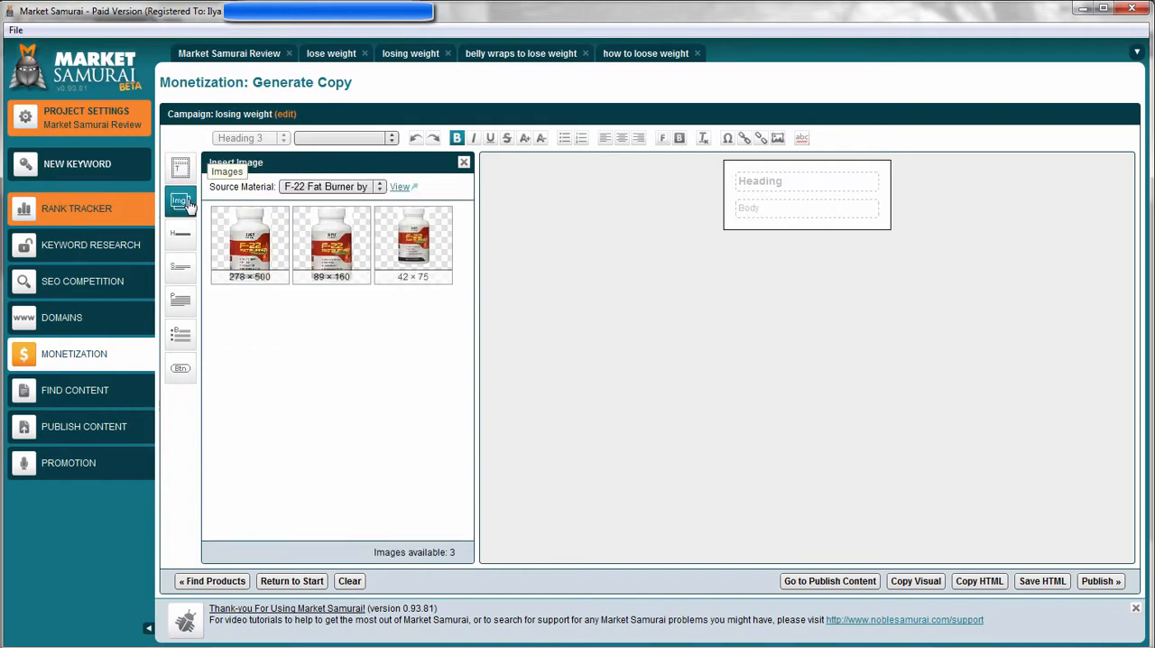
click(311, 187)
click(331, 188)
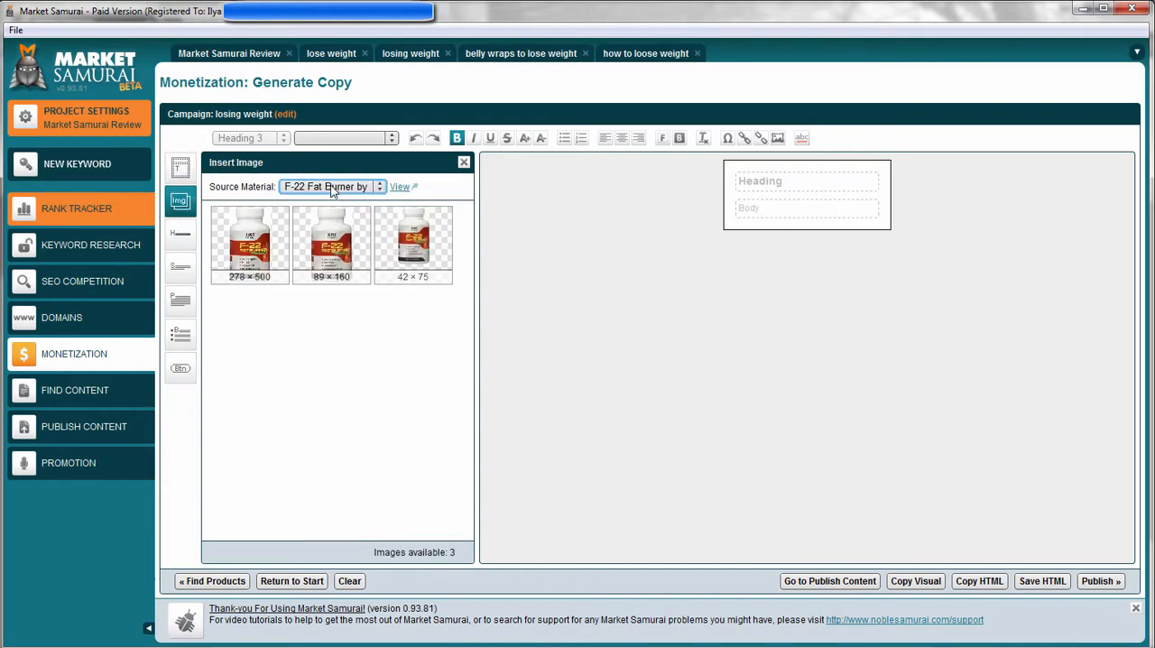
click(331, 188)
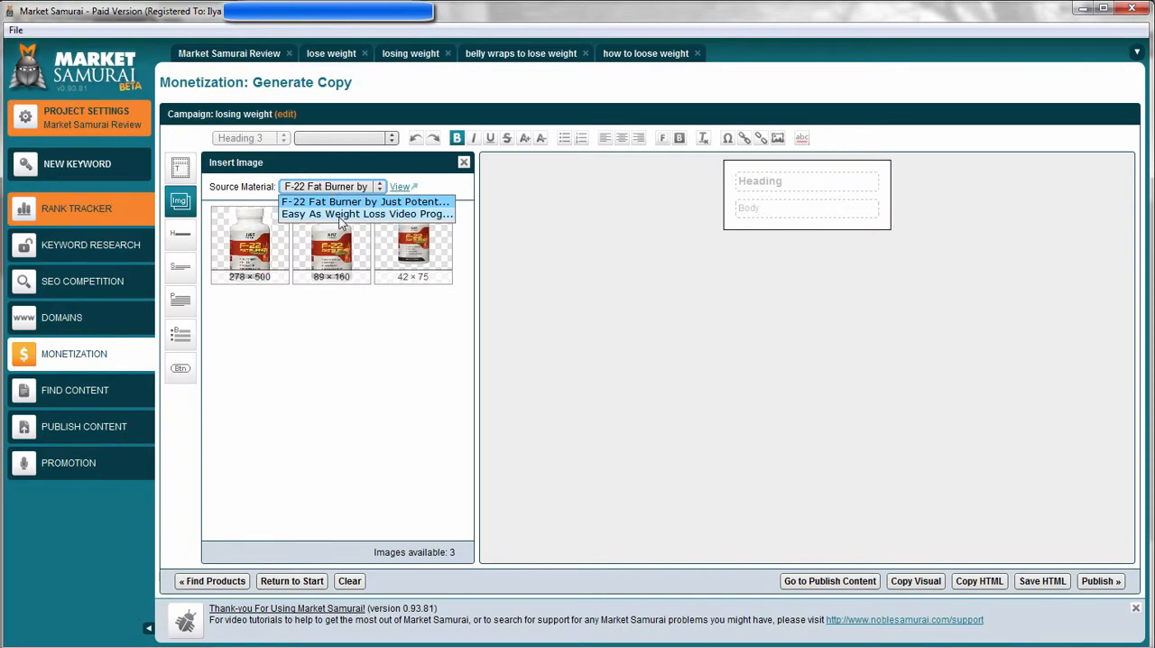
click(341, 214)
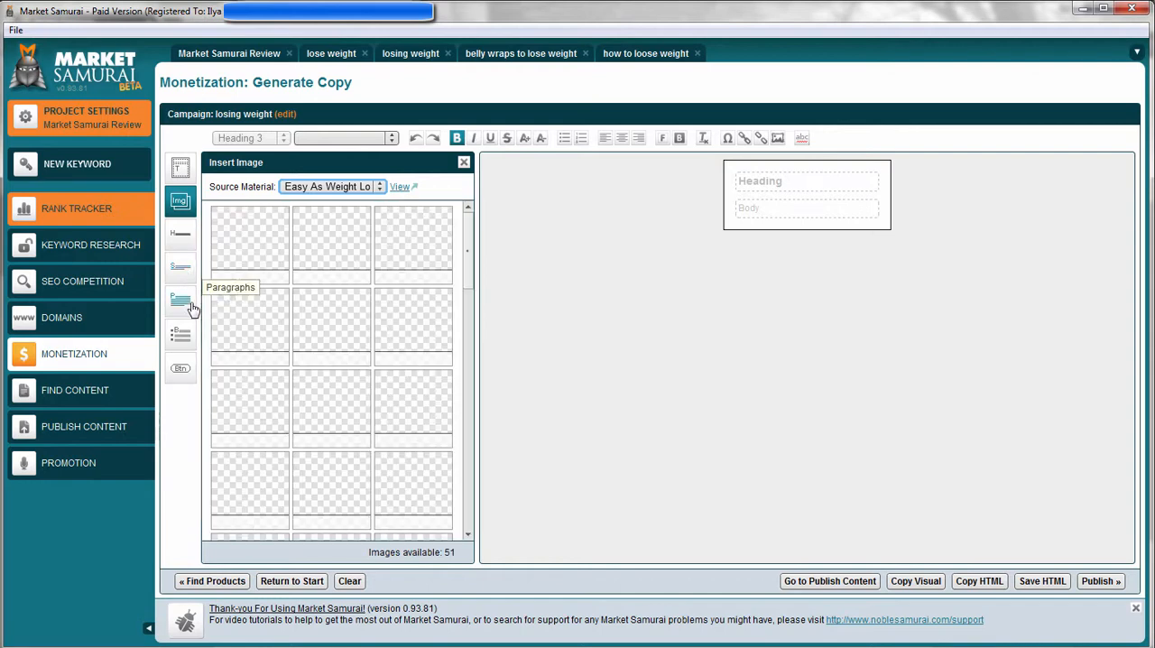
Try placing the 378 × 210 image in the widget's body and remove it with its link.
scroll(433, 290, down, 1)
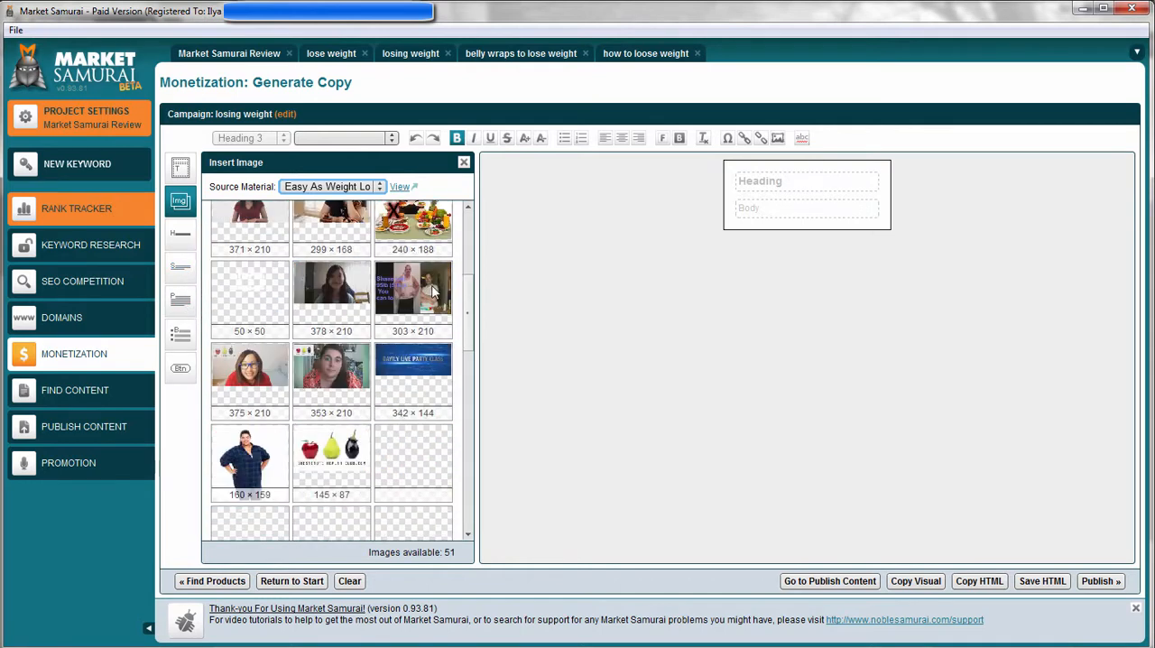
scroll(433, 291, up, 3)
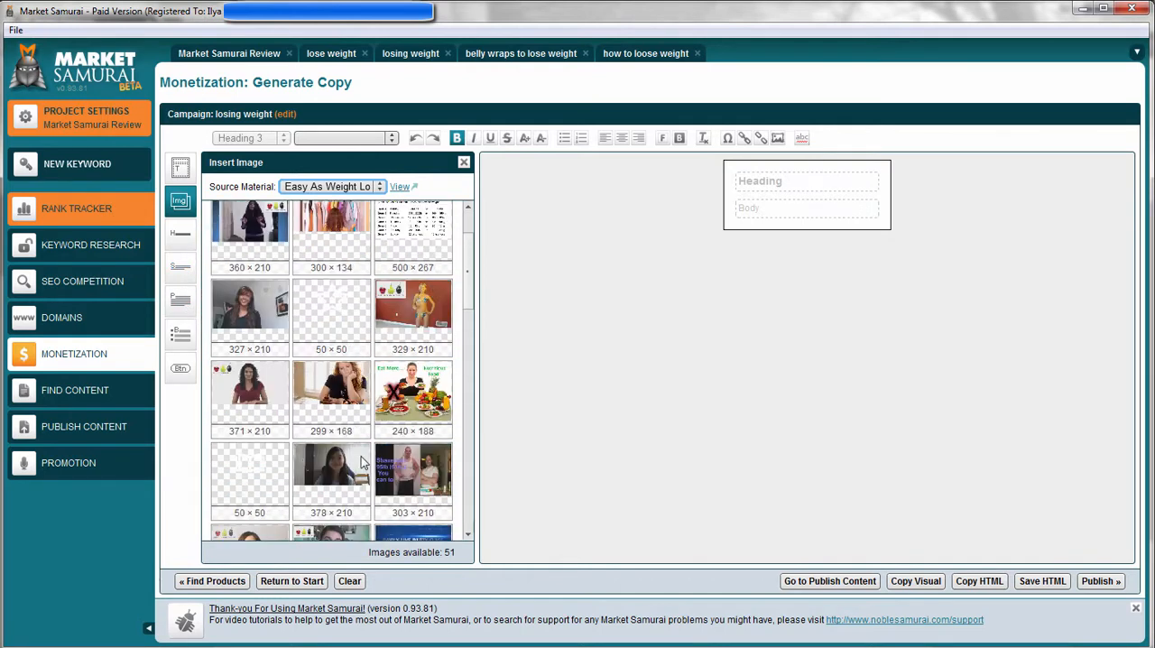
drag(359, 474, 763, 210)
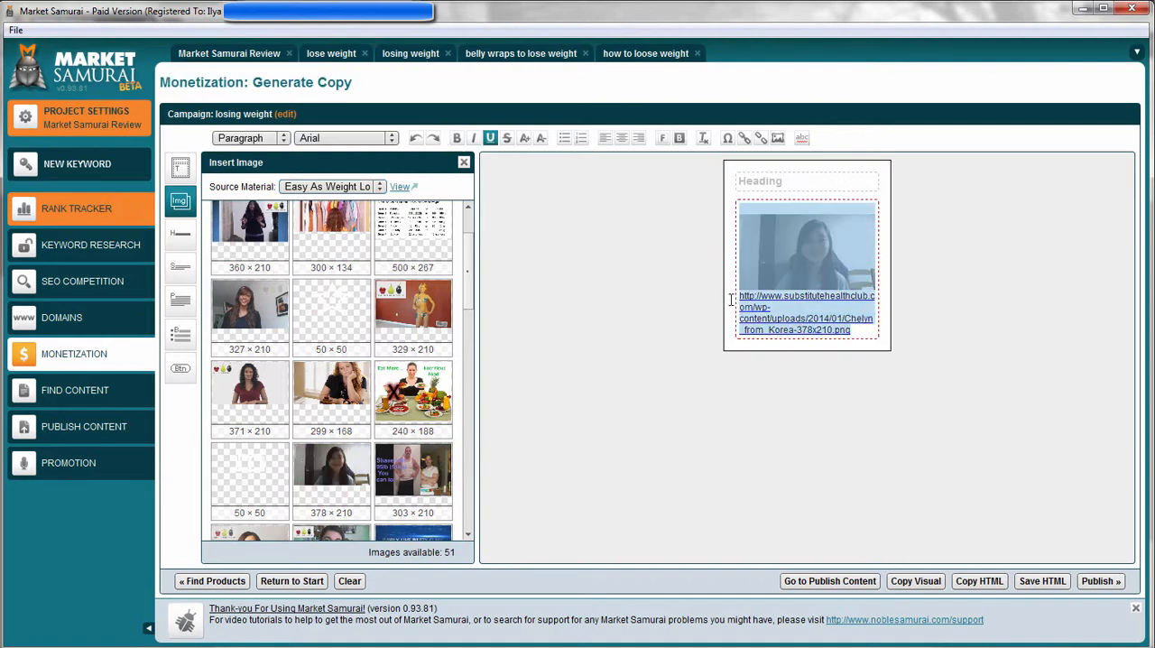
key(Delete)
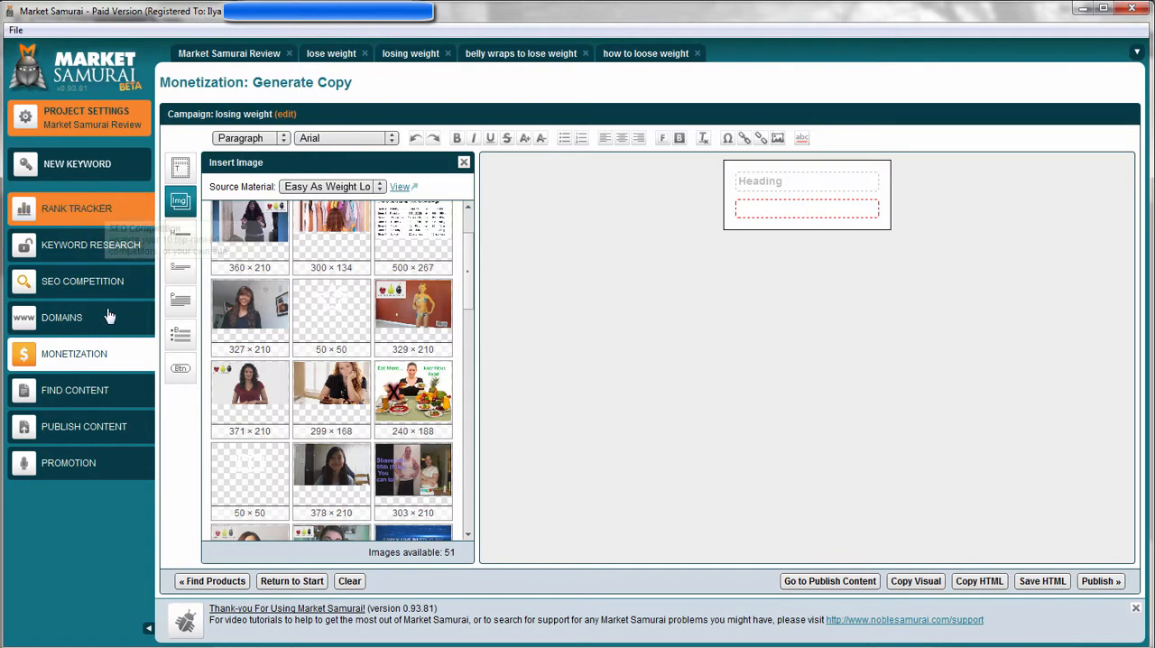
Insert the heading "1 Month Weight Loss Lifestyle" and change the template to Blog Post.
click(181, 233)
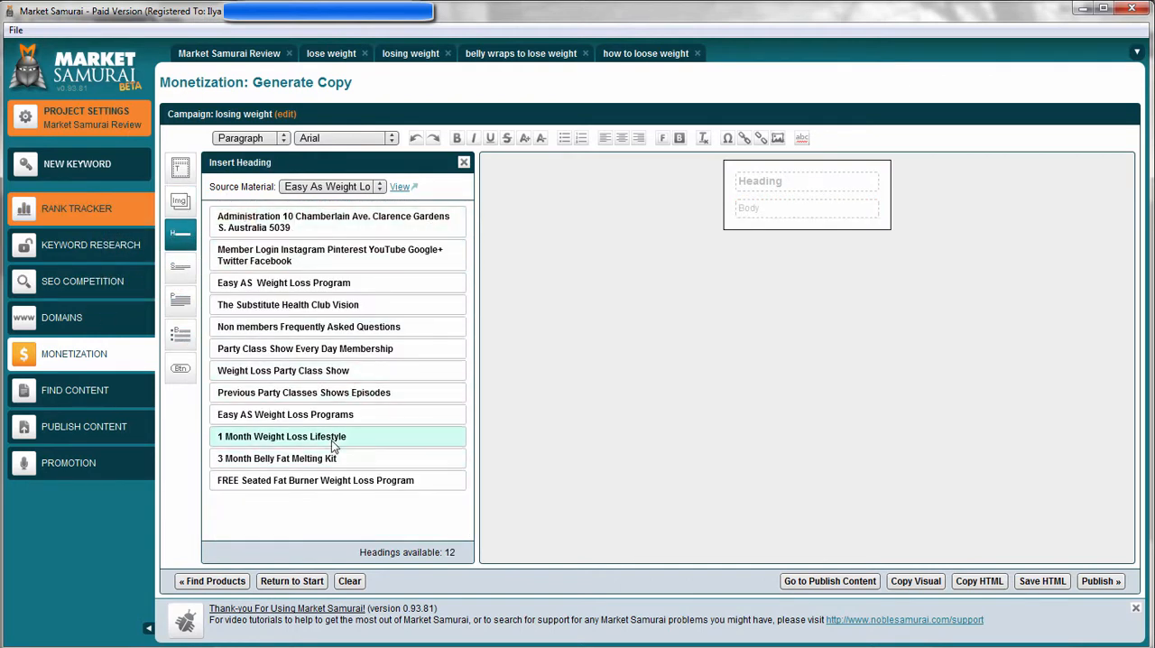
drag(330, 442, 799, 200)
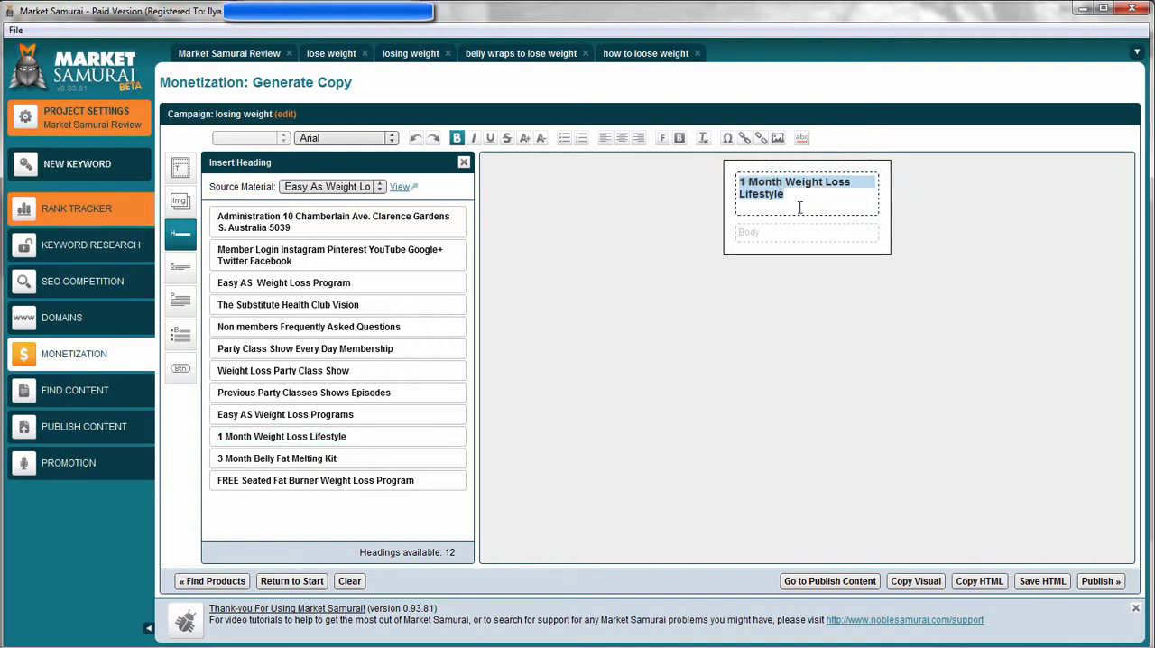
click(180, 168)
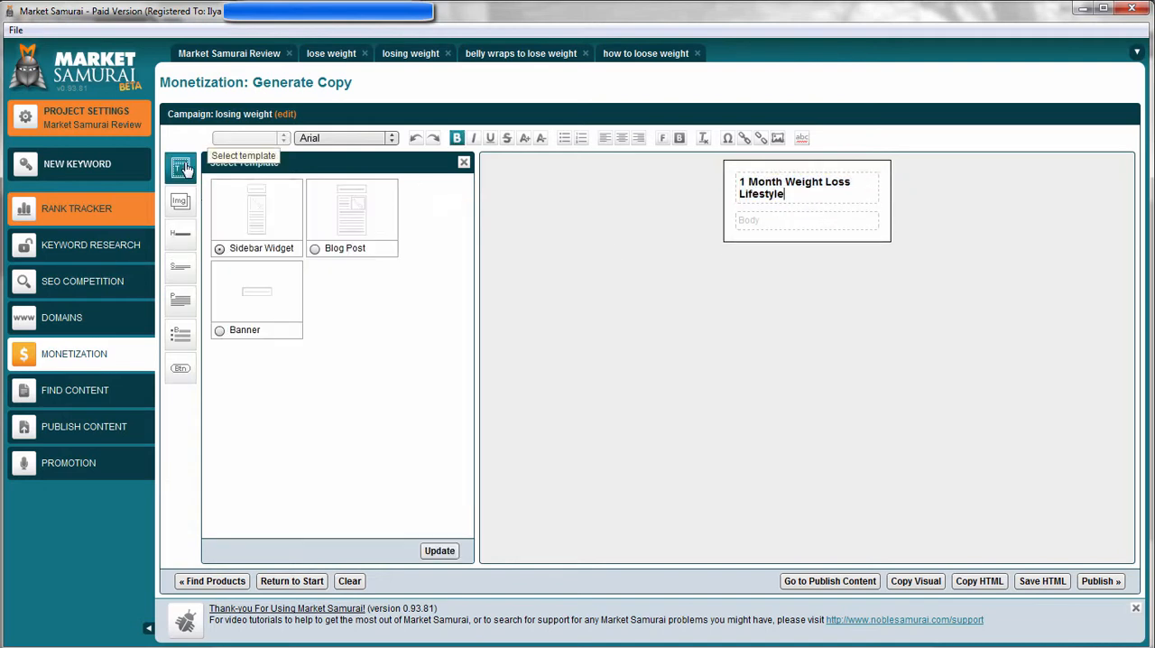
click(351, 213)
Insert the "Just fill in your details" and "Join Easy AS weight loss program now" paragraphs into the post's body.
click(181, 235)
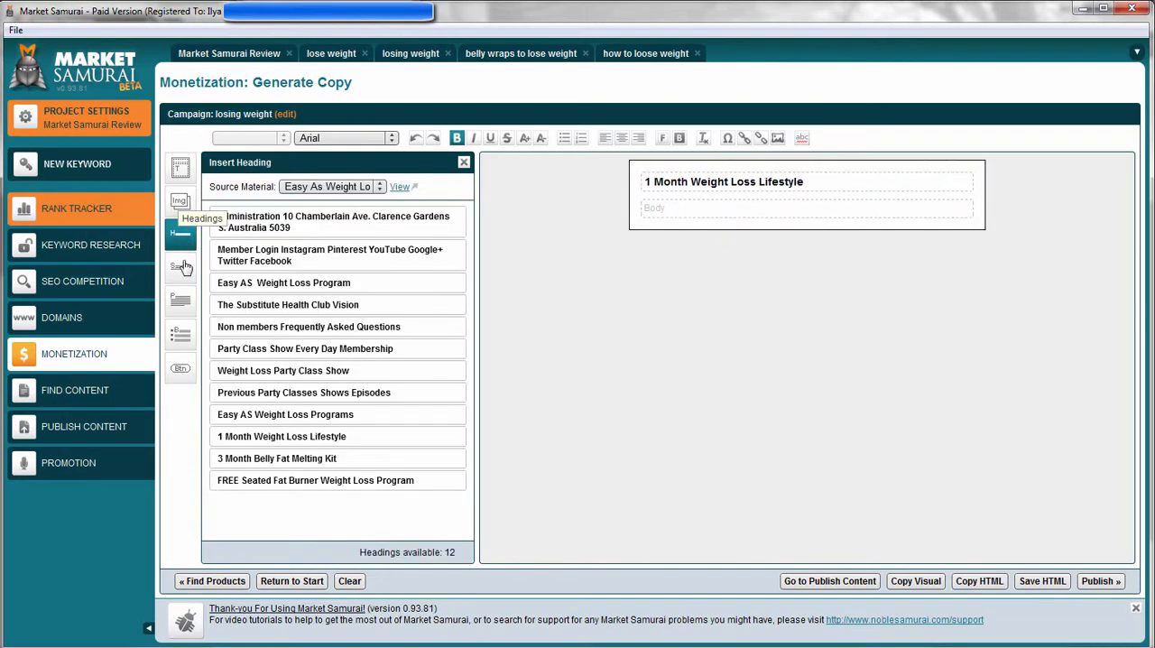
click(181, 265)
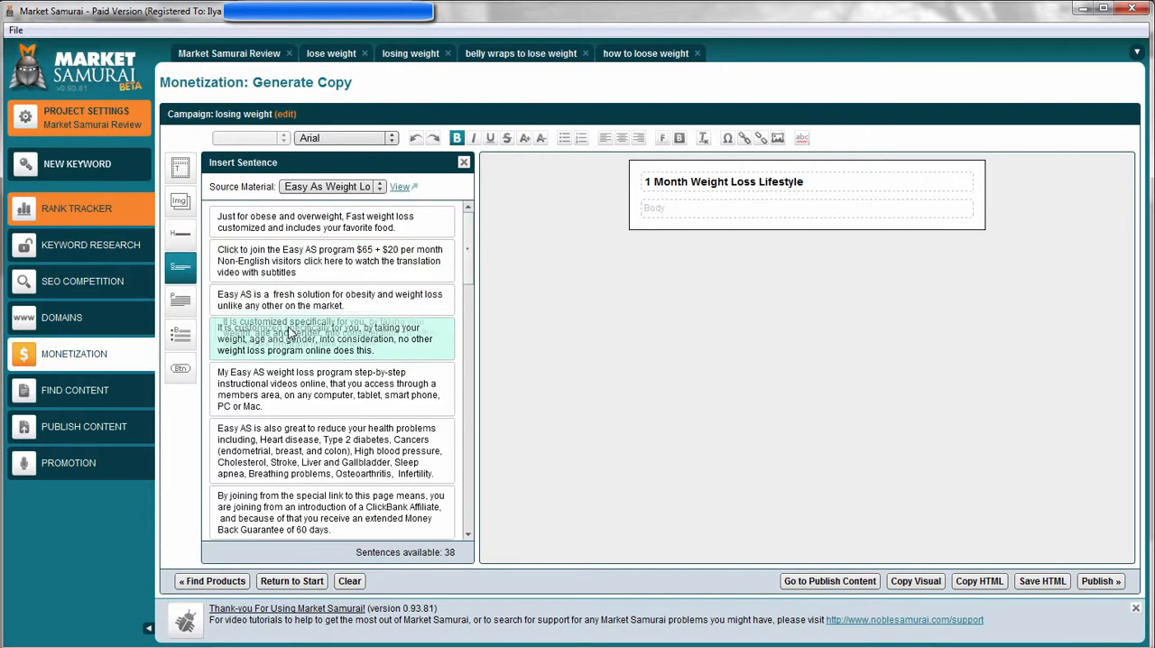
click(185, 306)
drag(302, 323, 721, 215)
drag(347, 473, 755, 343)
Insert the 450 × 270 money-back guarantee image below the paragraphs and review the assembled blog post.
click(180, 202)
scroll(315, 335, down, 5)
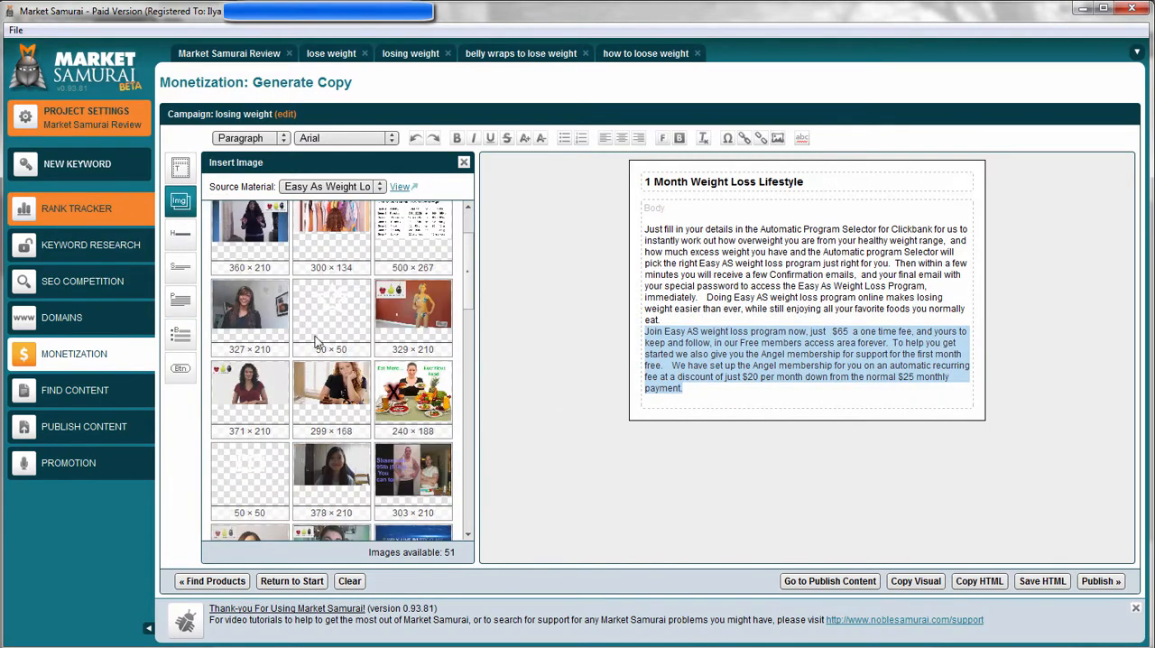
scroll(341, 352, down, 3)
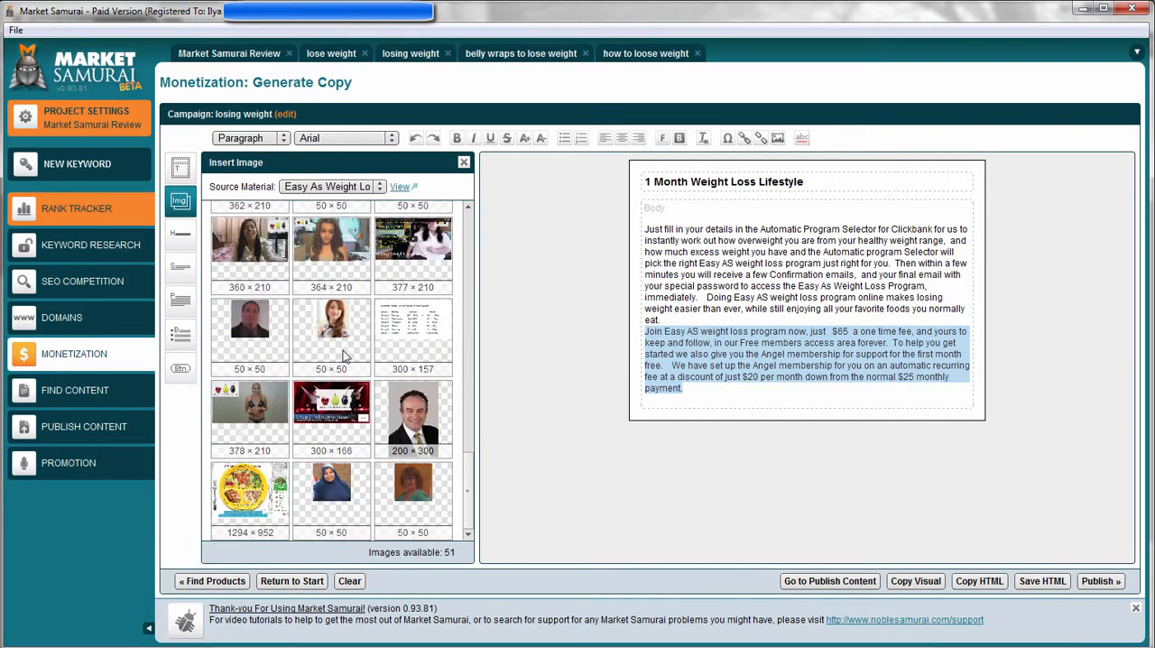
scroll(433, 424, up, 8)
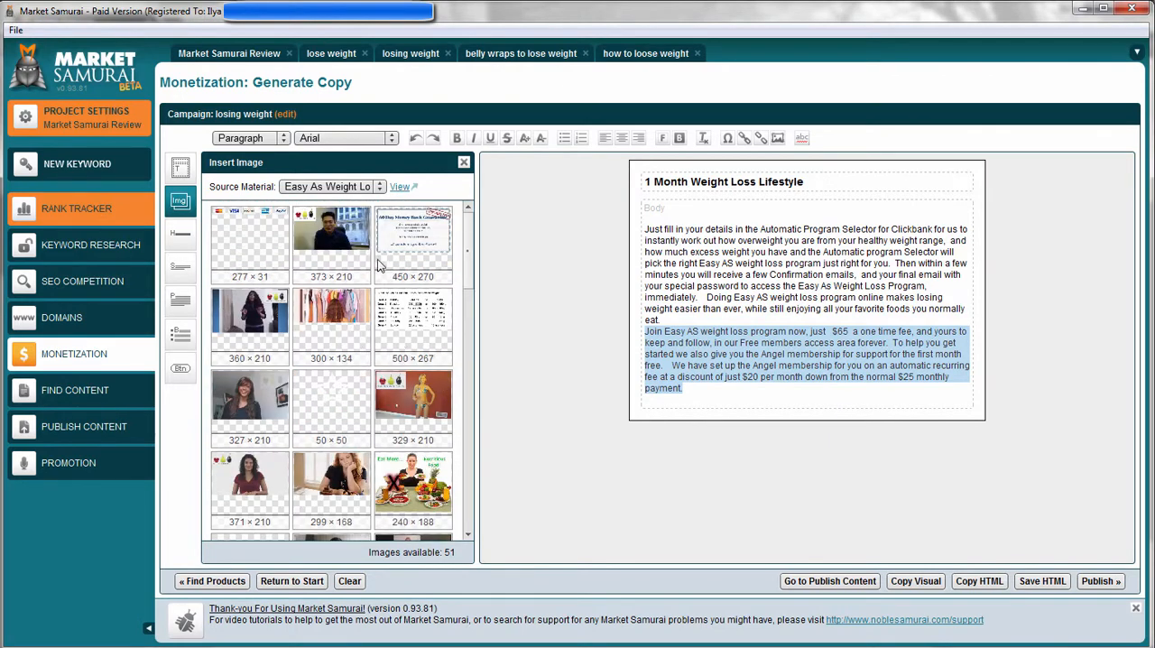
drag(408, 258, 727, 407)
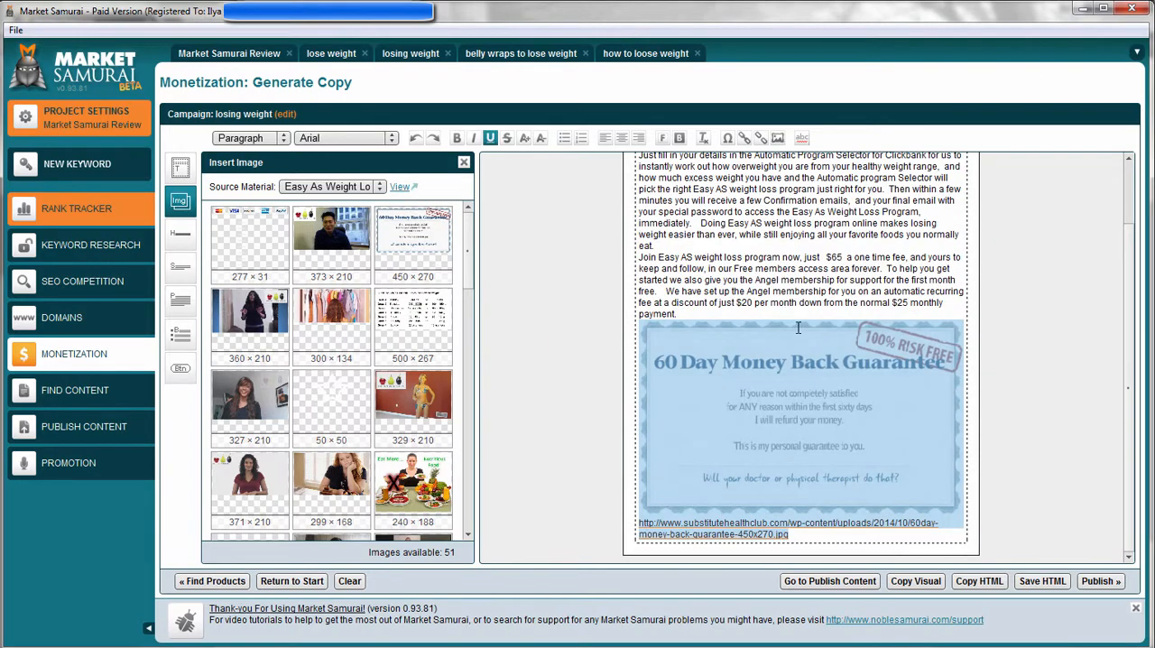
click(798, 327)
scroll(761, 302, up, 2)
click(716, 382)
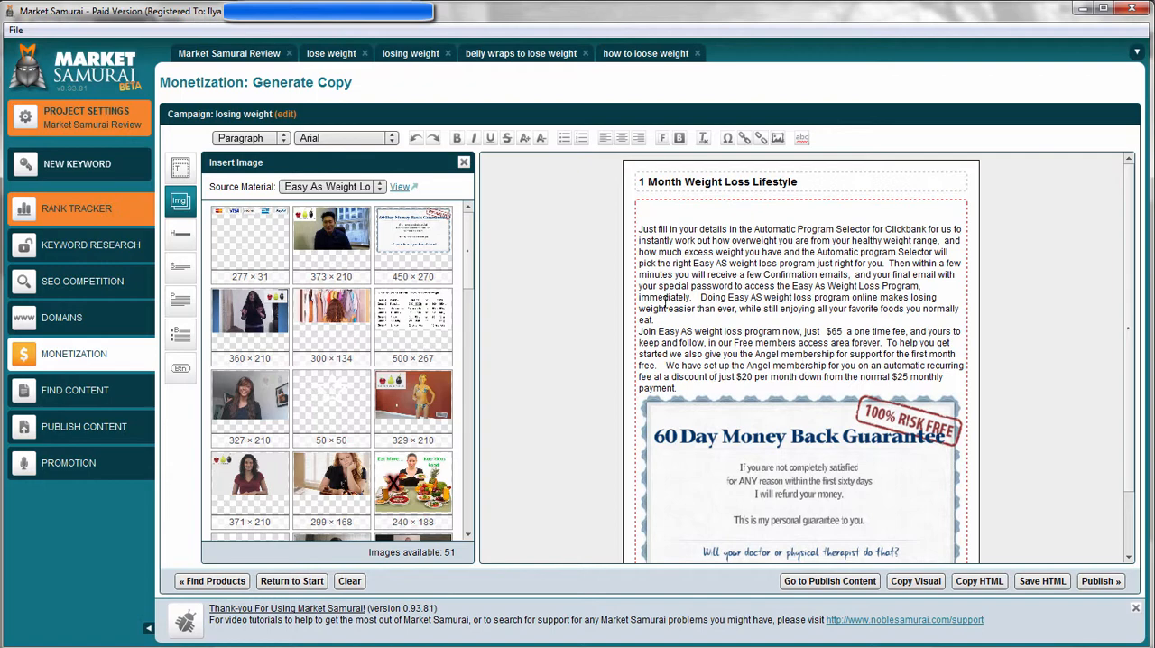
scroll(722, 366, down, 3)
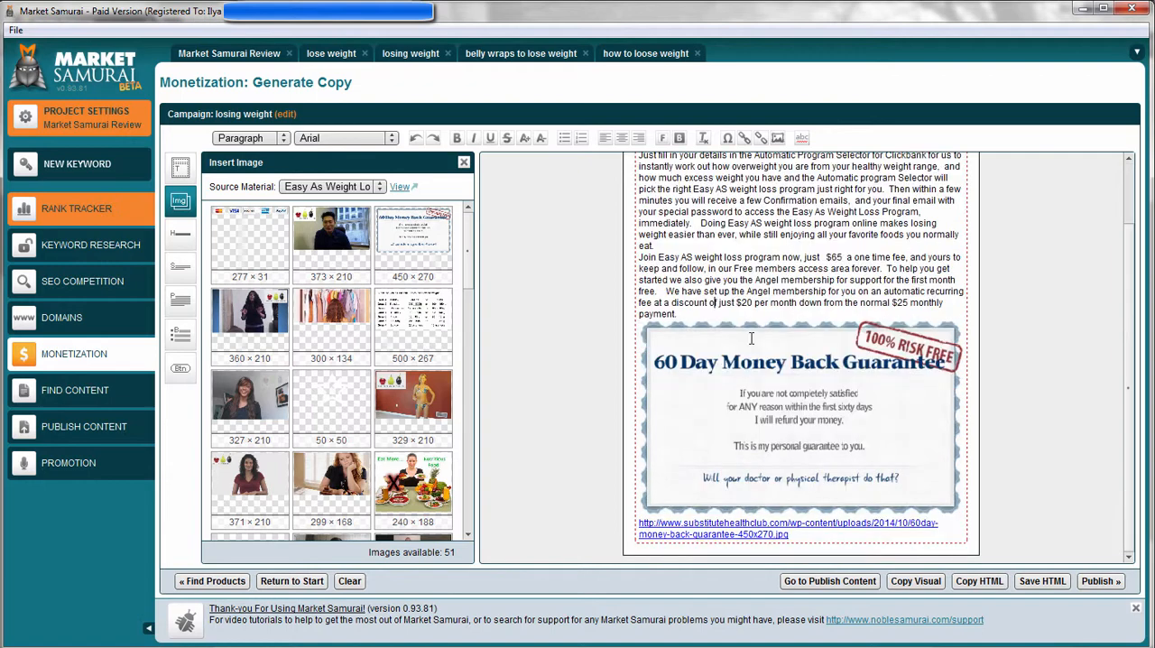
scroll(669, 370, up, 3)
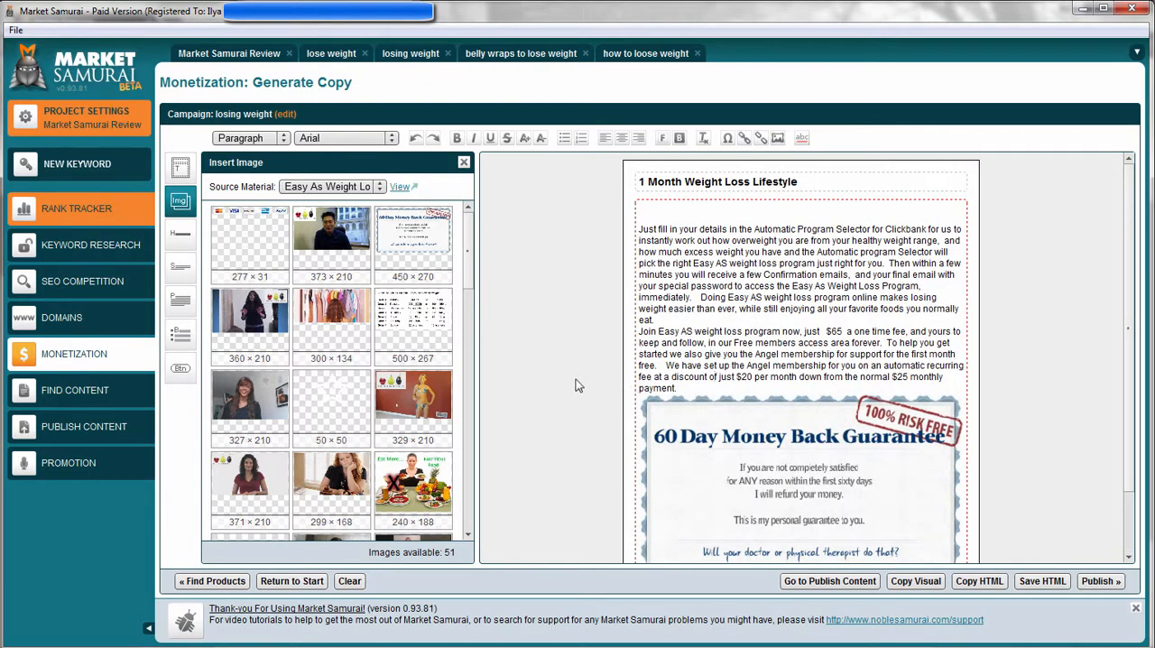
Leave the losing weight campaign, return to the Monetization start page, and open Generate Dynamic Ads.
click(217, 582)
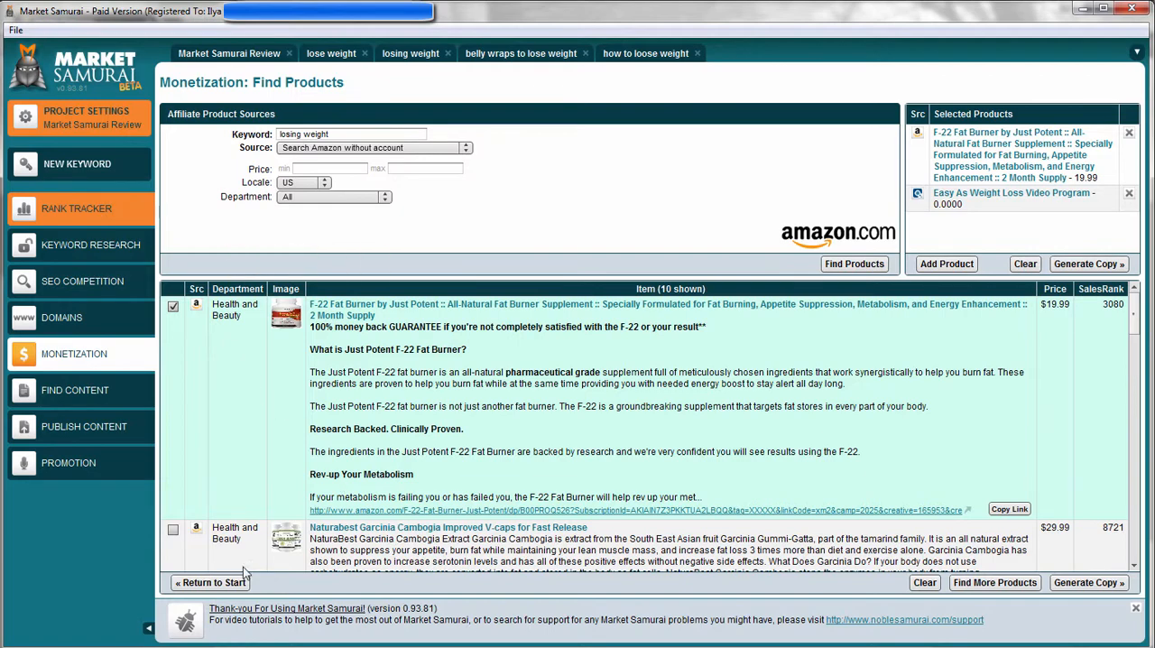
click(211, 583)
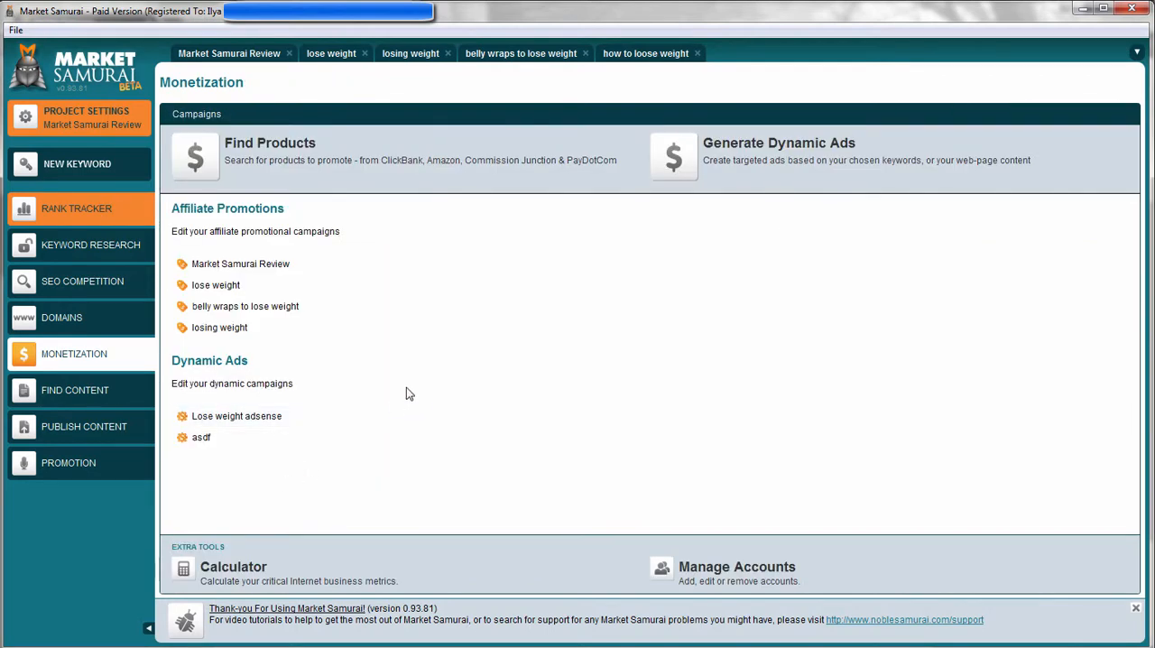
click(753, 142)
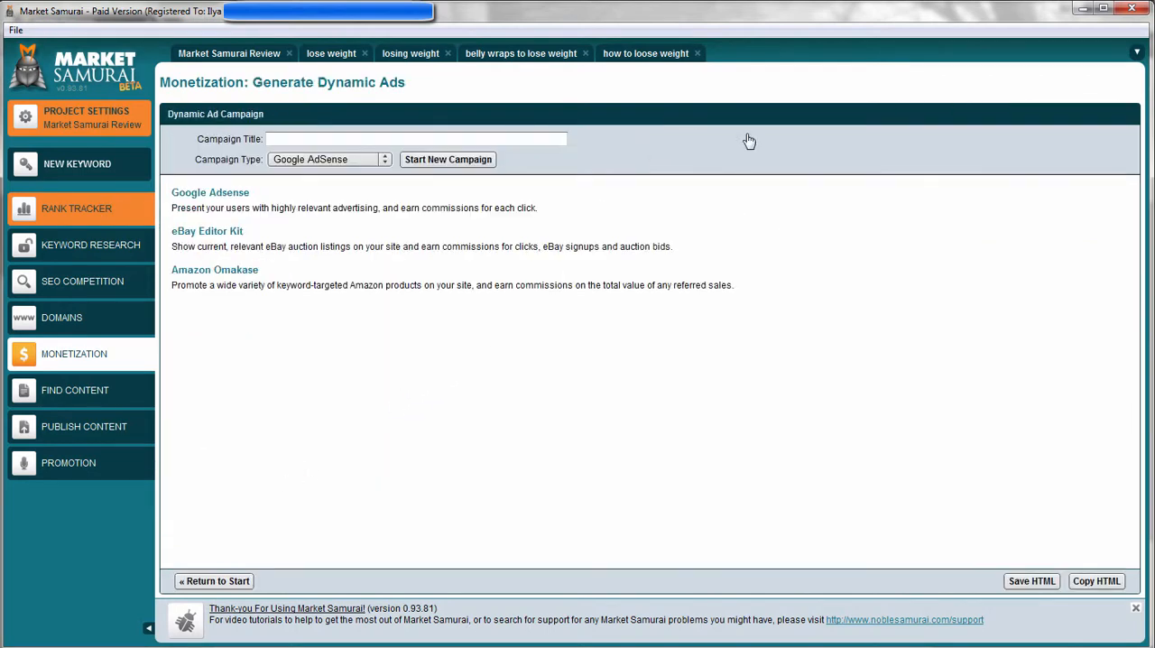
Return to the Monetization start page and open the Calculator, viewing its PPC and Business Metrics calculators.
click(344, 138)
click(223, 586)
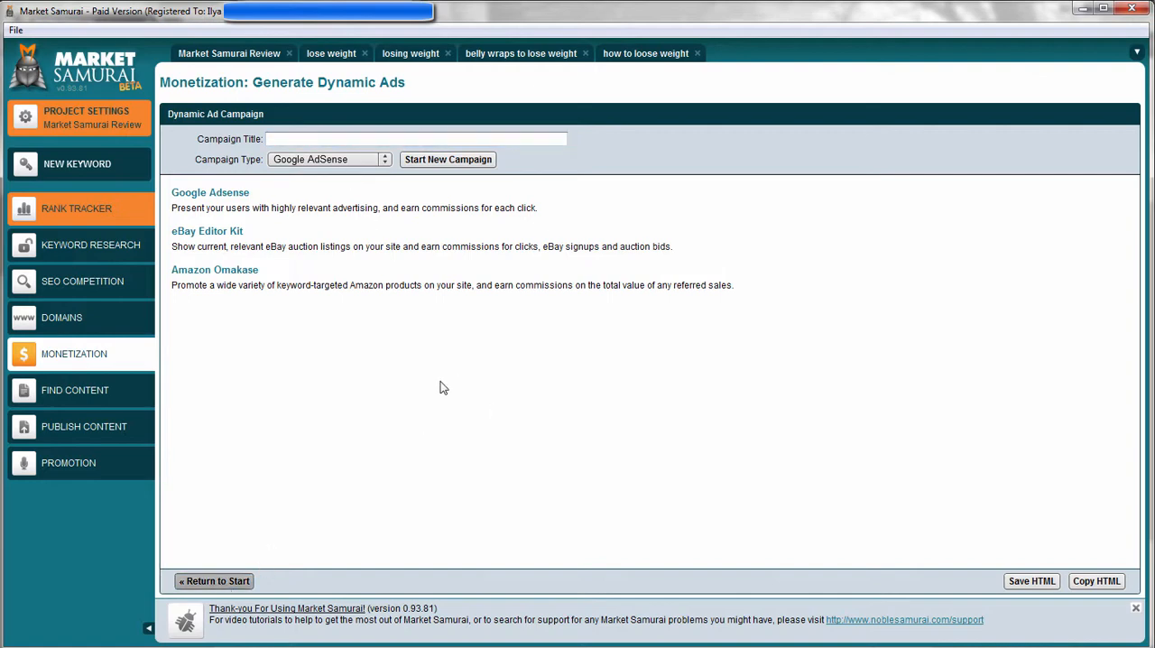
click(235, 569)
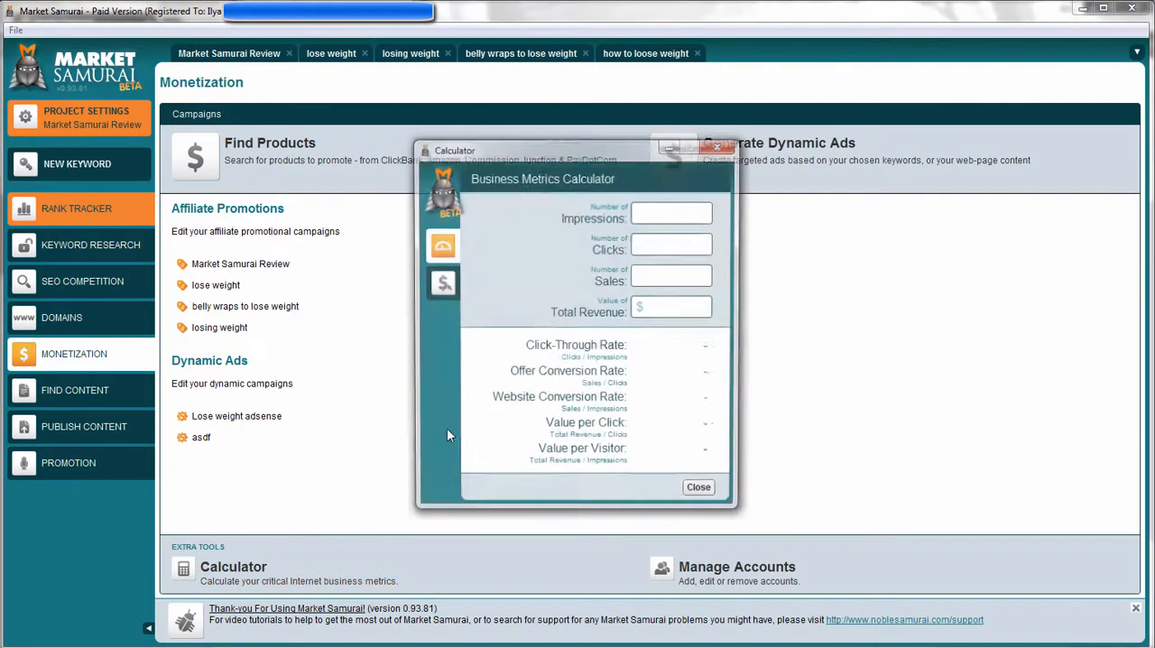
drag(611, 153, 484, 159)
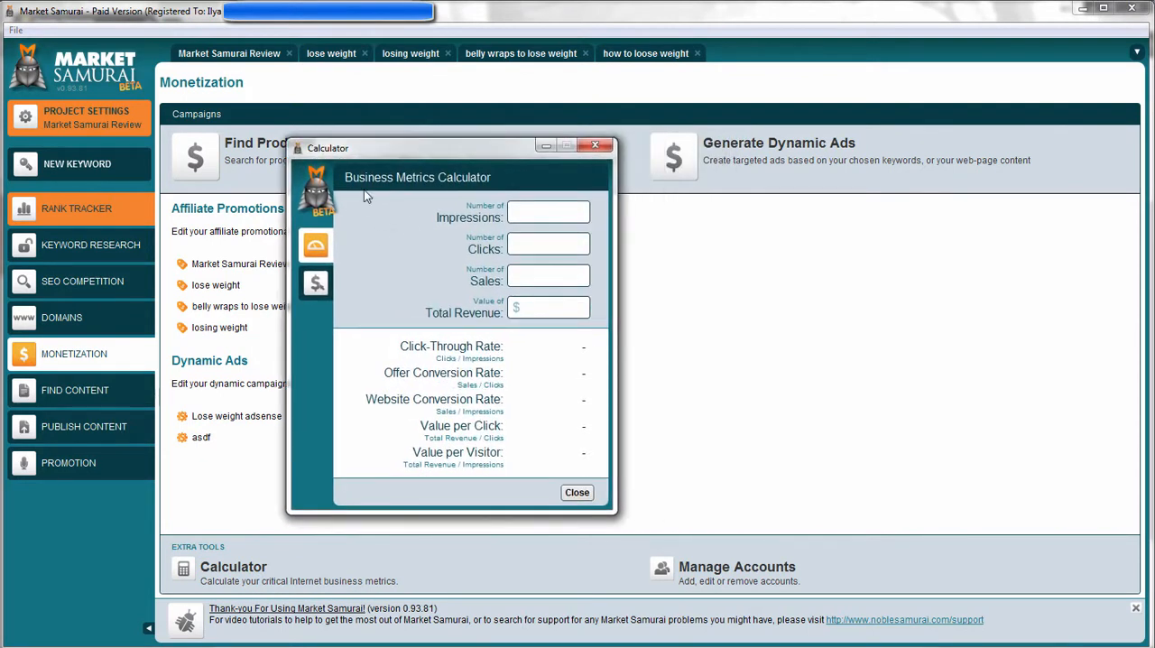
click(319, 282)
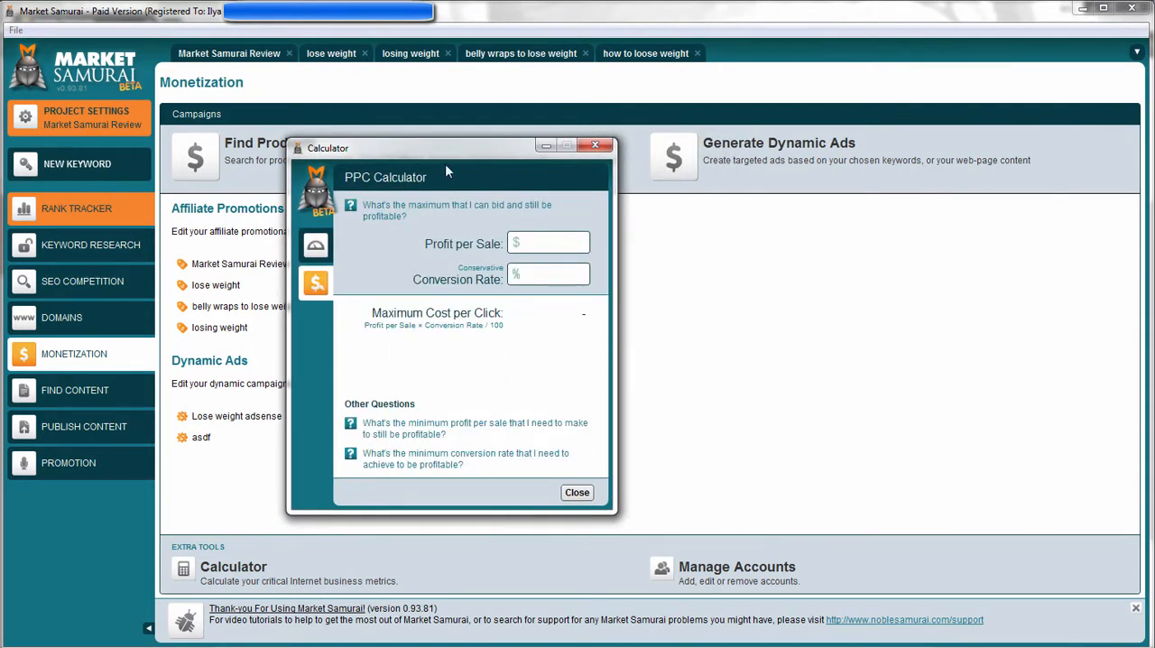
click(316, 246)
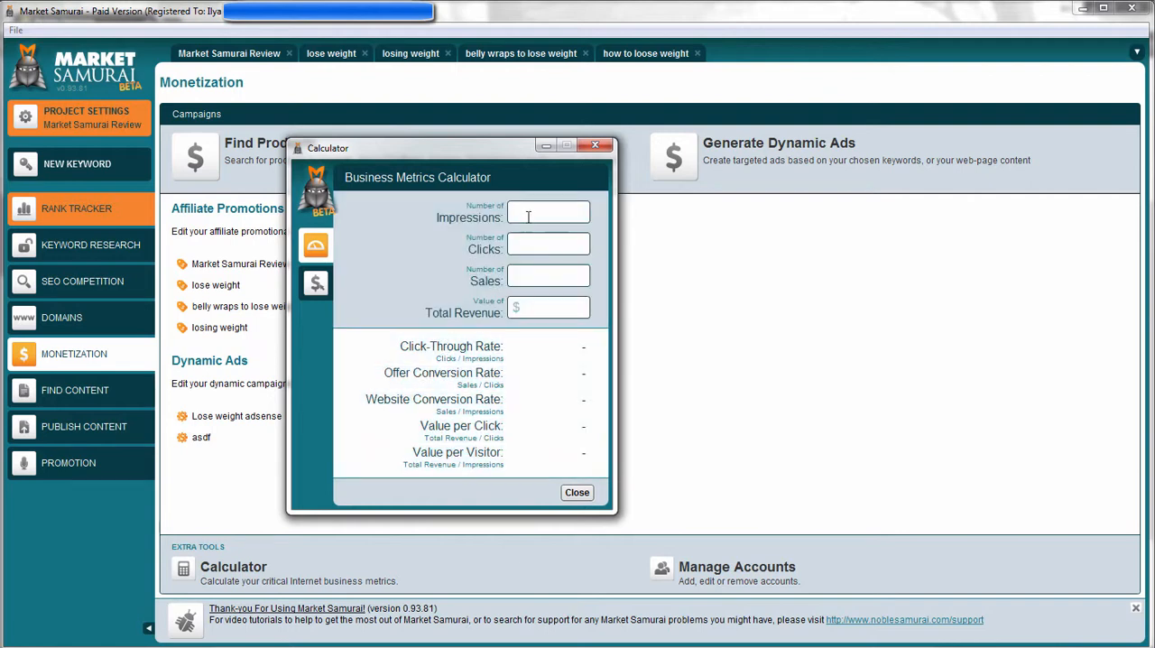
Calculate the business metrics for 50000 impressions, 5000 clicks, 50 sales and $1500 total revenue.
click(528, 217)
text(50000)
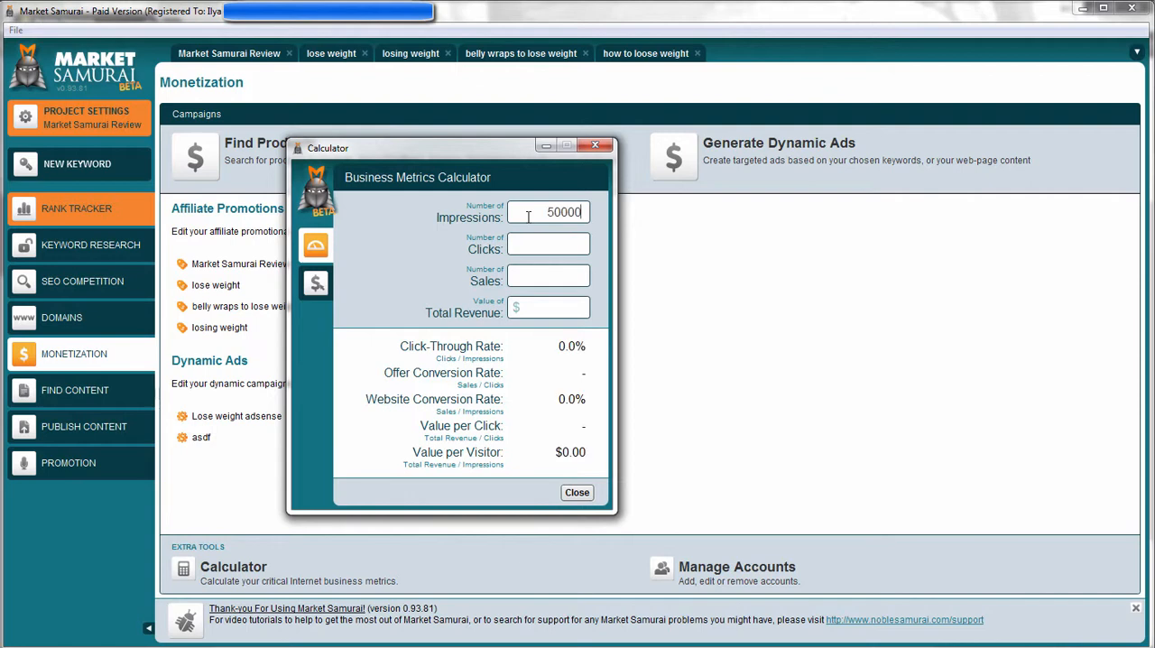
text(5000)
key(Tab)
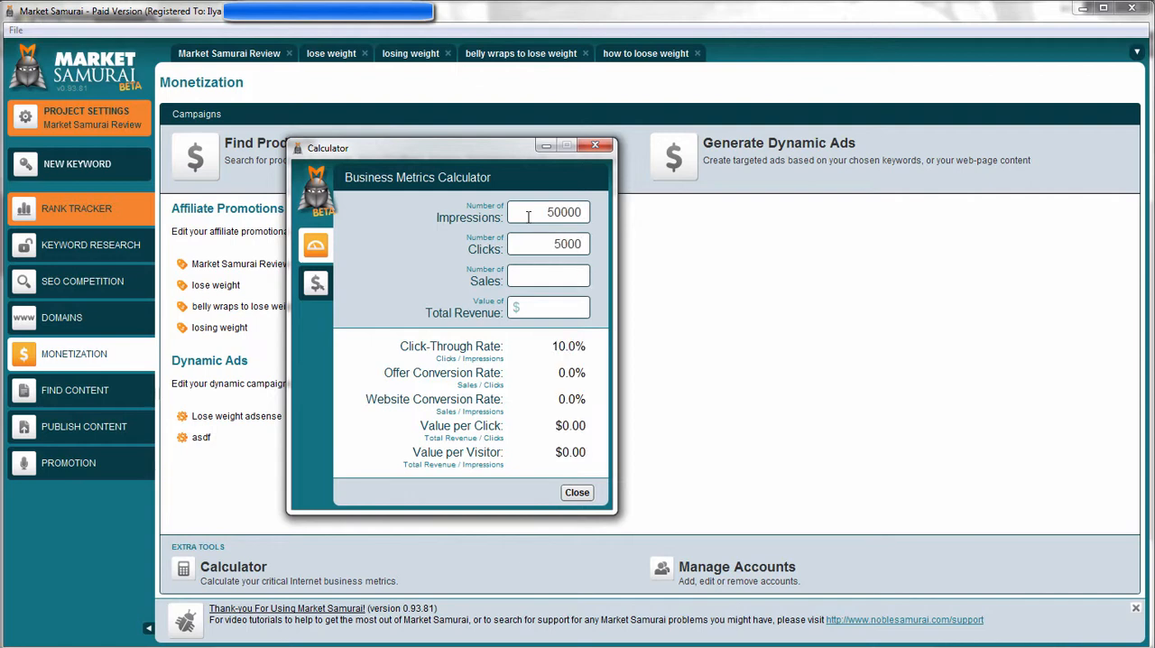
text(50)
text(1500)
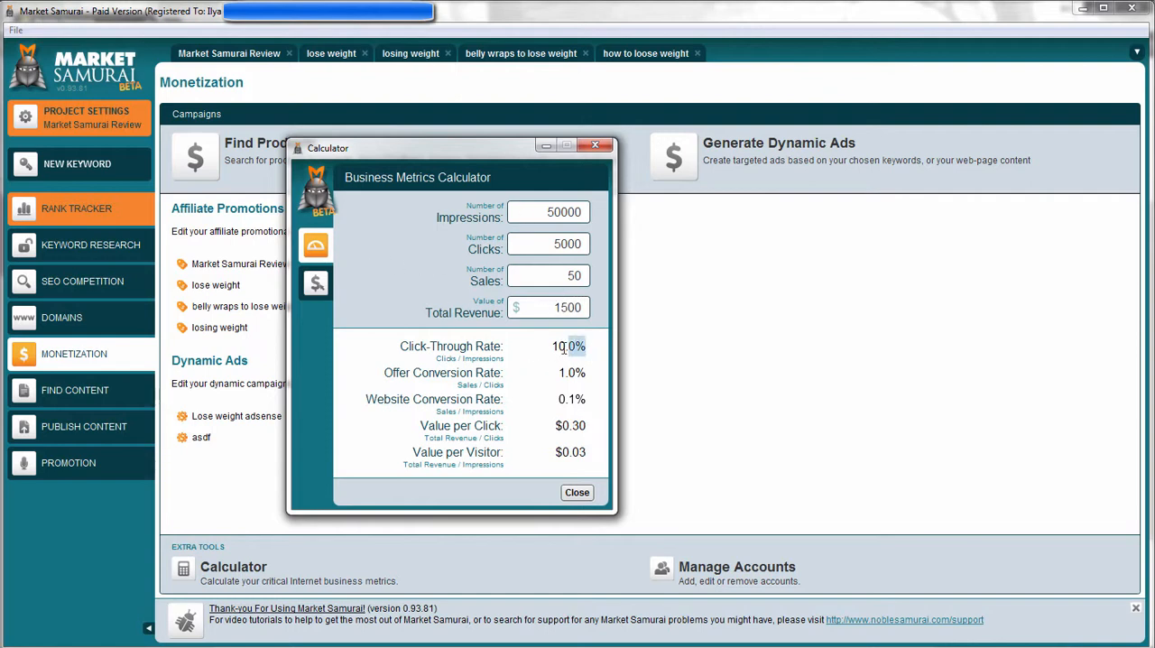
drag(564, 348, 563, 348)
click(482, 375)
click(567, 452)
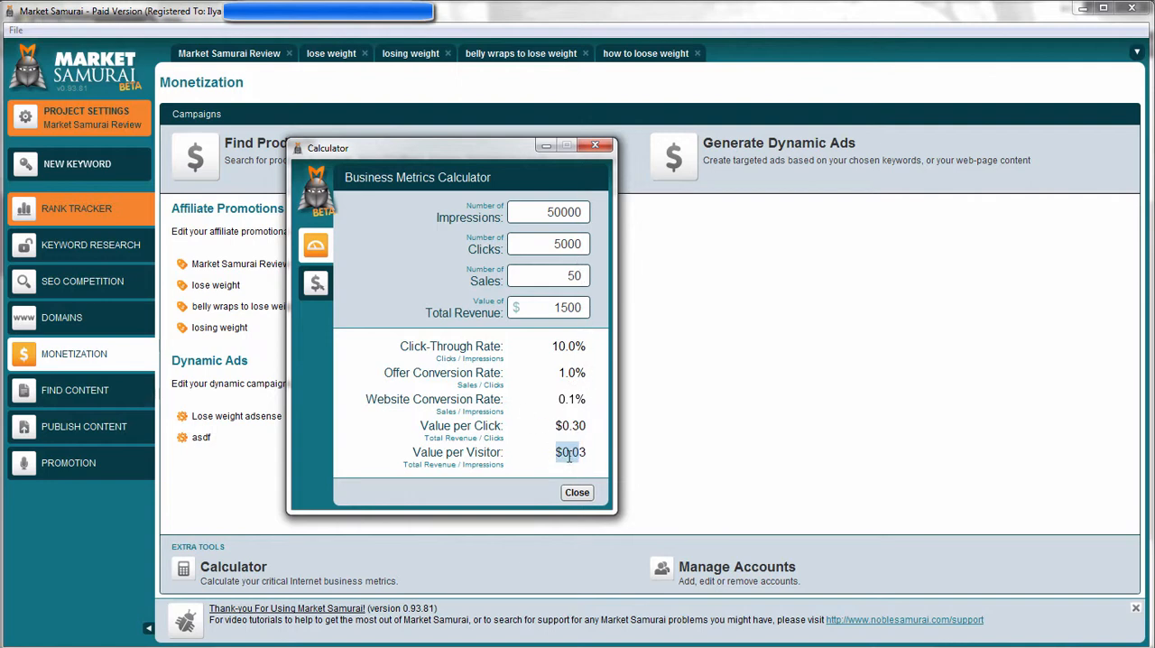
Calculate the maximum cost per click in the PPC Calculator for $29 profit per sale and a .1% conversion rate.
click(316, 283)
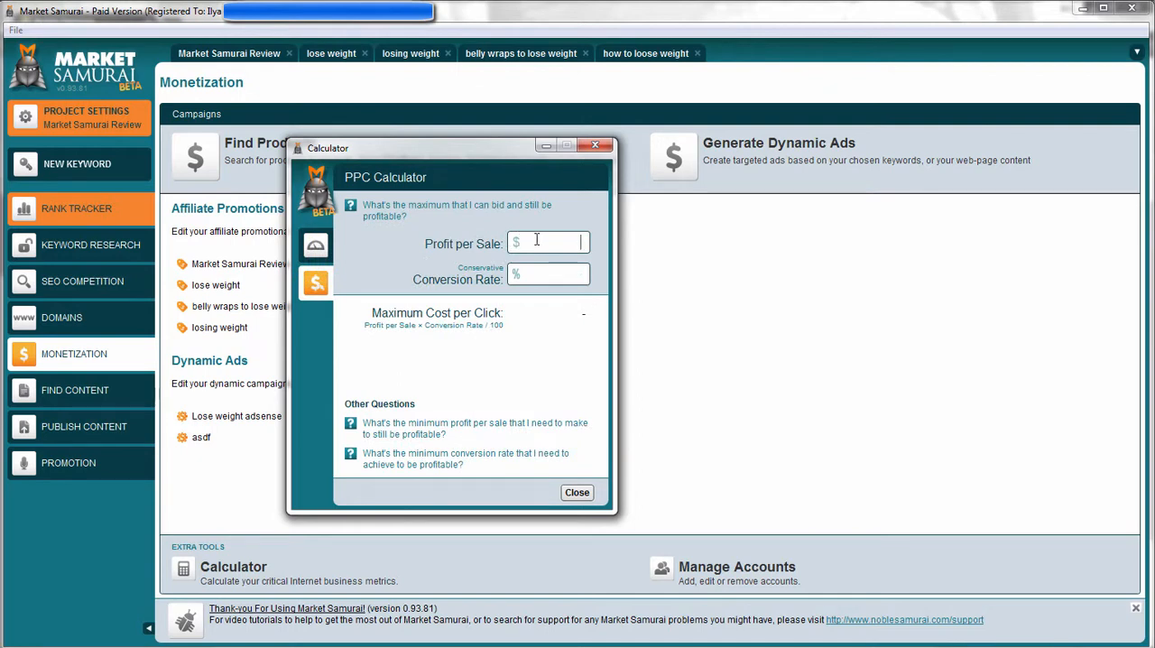
click(536, 239)
text(29)
key(Tab)
text(.1)
mouse_move(563, 313)
mouse_down()
mouse_move(587, 313)
mouse_move(575, 314)
mouse_up()
click(582, 313)
drag(562, 245, 590, 243)
click(583, 316)
drag(571, 274, 587, 245)
click(587, 246)
Compare the Business Metrics and PPC calculators once more and close the Calculator window.
click(315, 254)
click(318, 279)
click(316, 283)
click(316, 285)
click(315, 245)
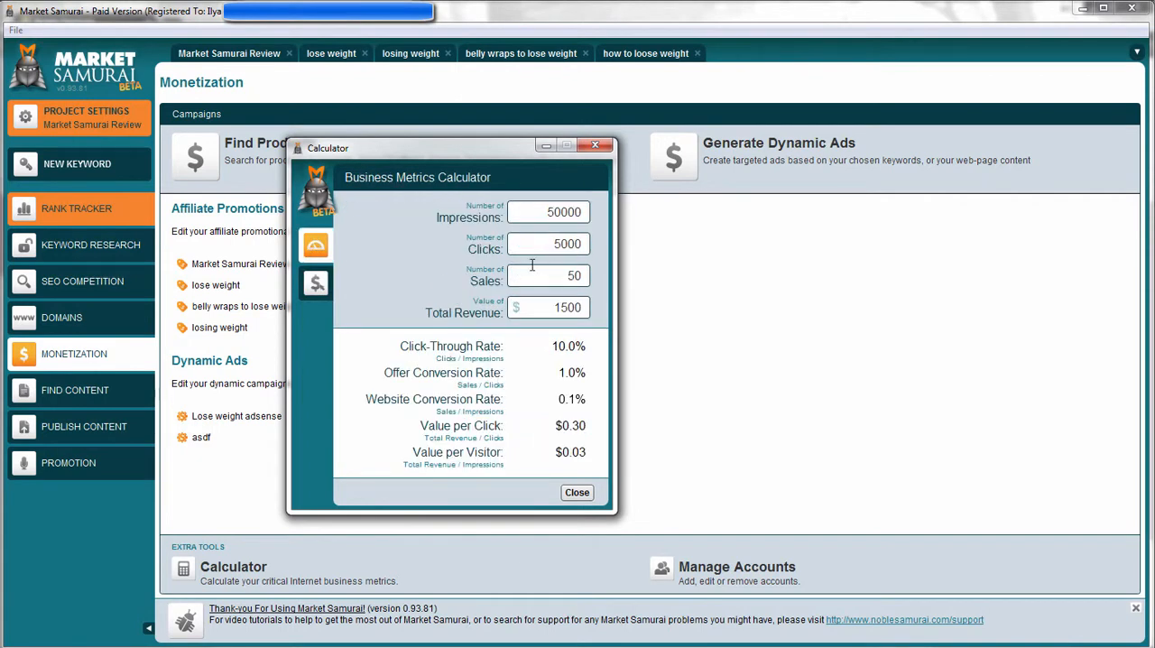
click(595, 145)
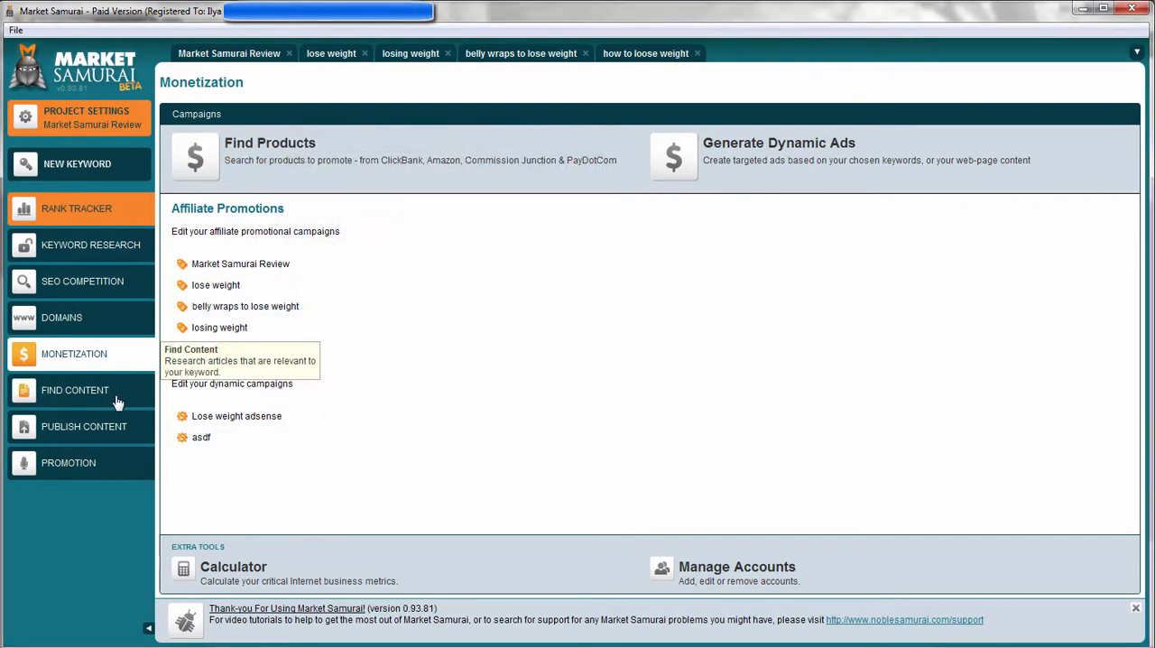
Open Find Content for the losing weight keyword and enable all five article sources plus Google Blog Search.
click(131, 380)
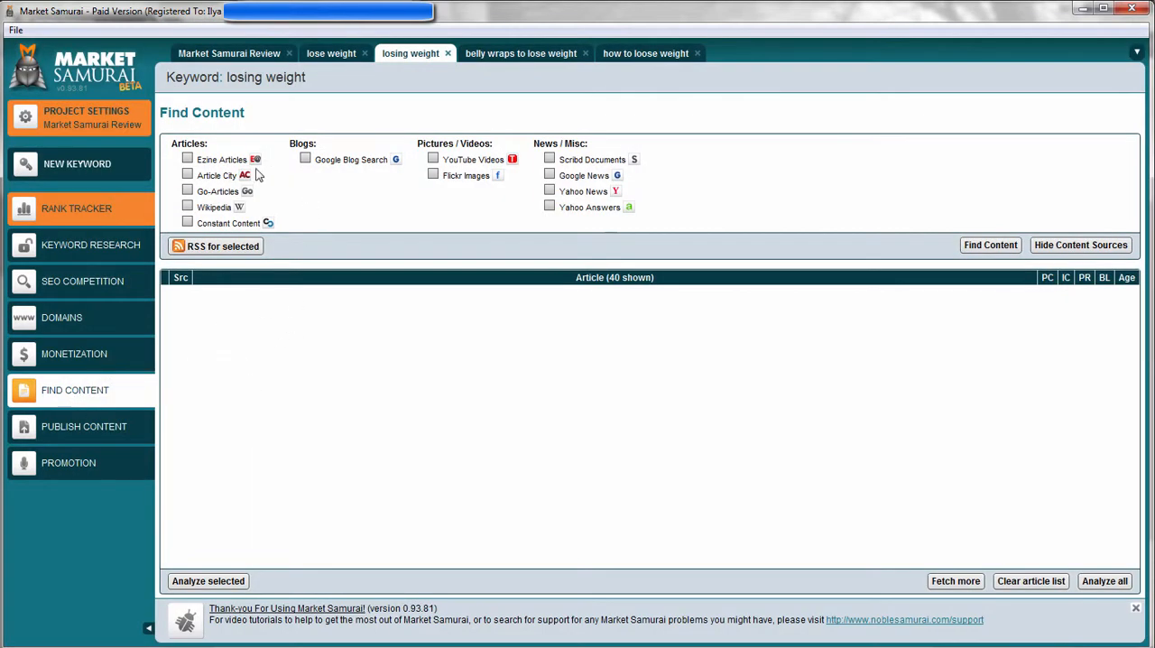
click(187, 174)
click(187, 158)
click(187, 190)
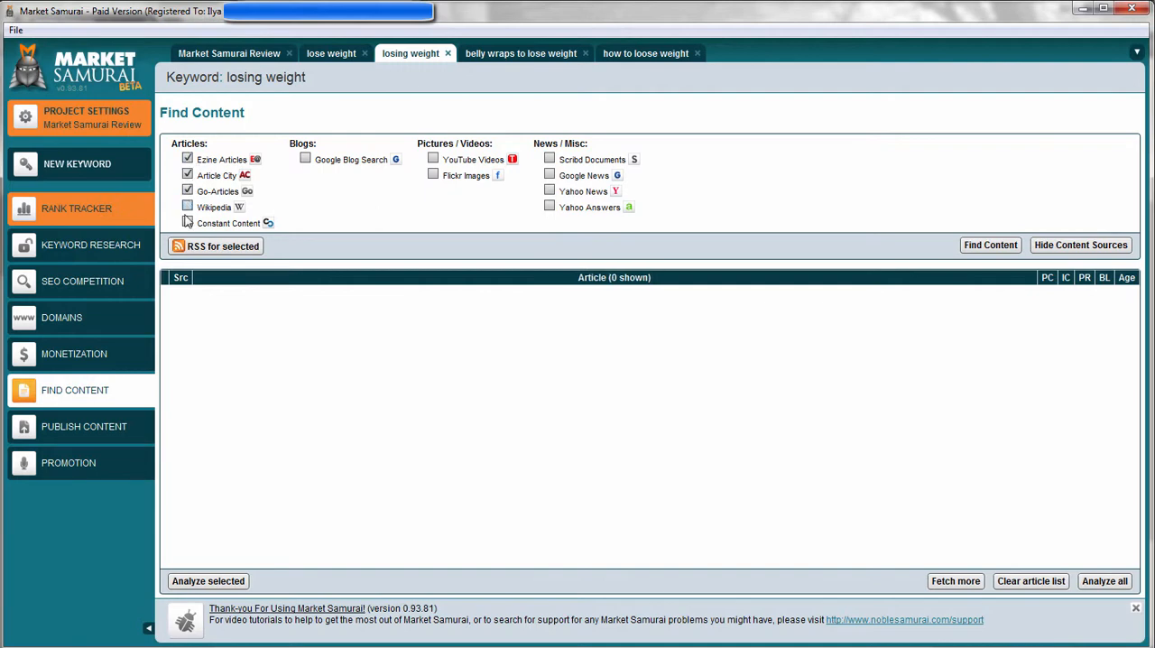
click(187, 207)
click(187, 222)
click(305, 159)
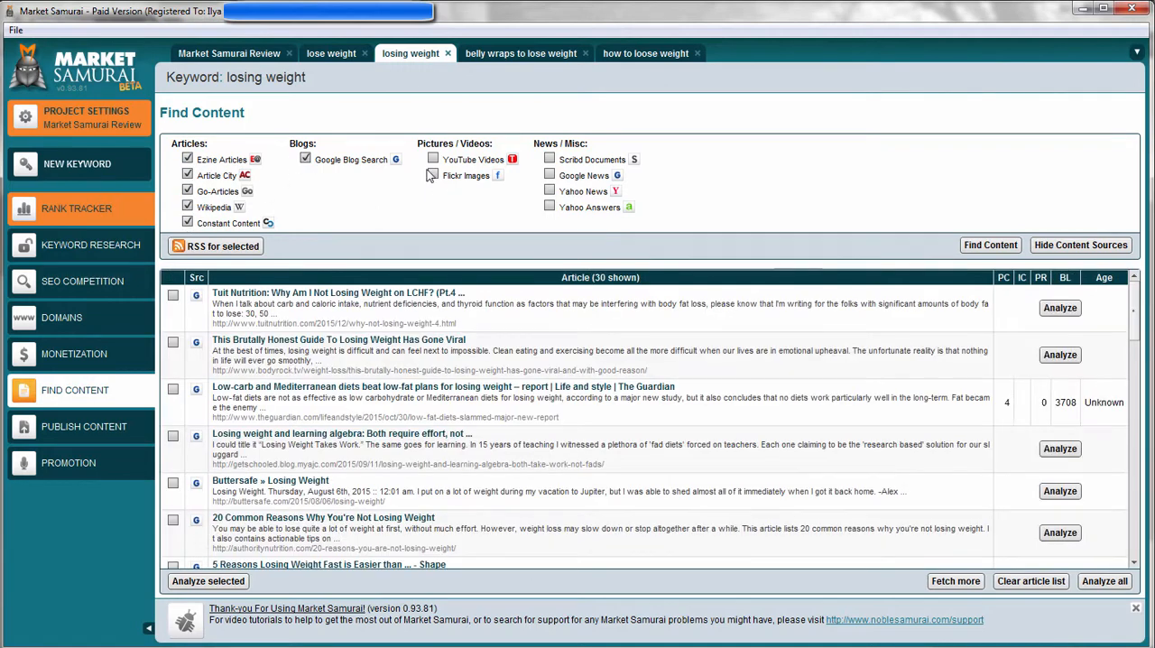
Add YouTube Videos, Flickr Images, Scribd Documents, Google News, Yahoo News and Yahoo Answers as content sources.
click(433, 174)
click(433, 158)
click(550, 159)
click(550, 175)
click(549, 191)
click(549, 207)
Skim the found losing weight articles and check what the PC and Age columns mean.
scroll(654, 315, down, 10)
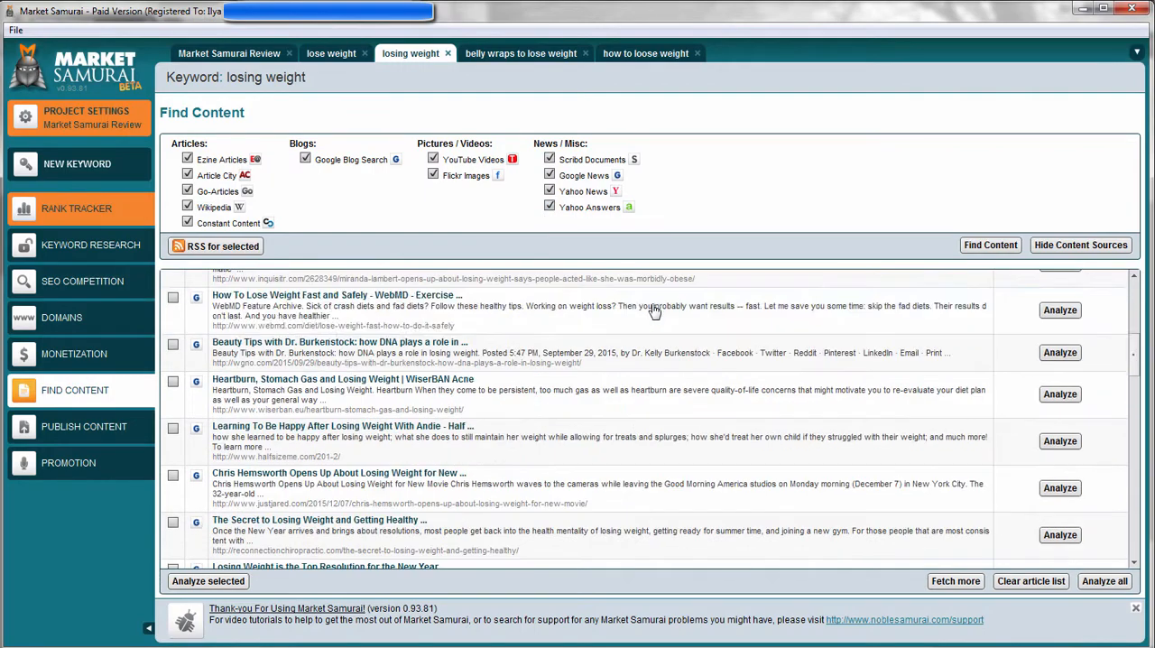
scroll(681, 333, up, 10)
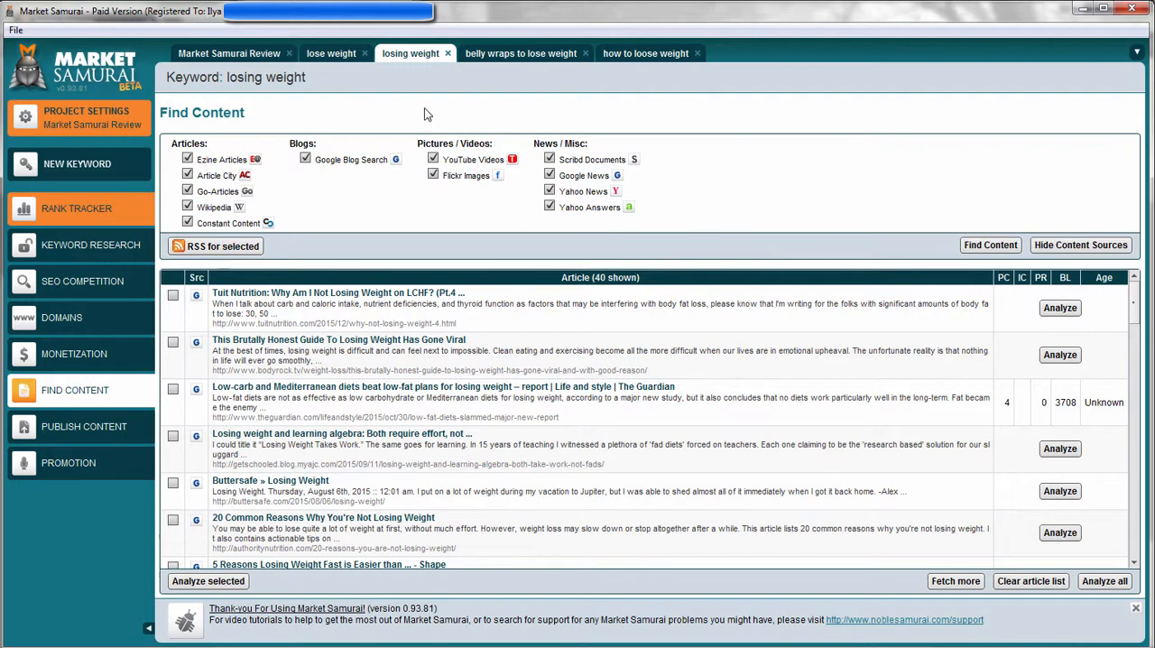
scroll(453, 316, down, 3)
scroll(453, 326, up, 3)
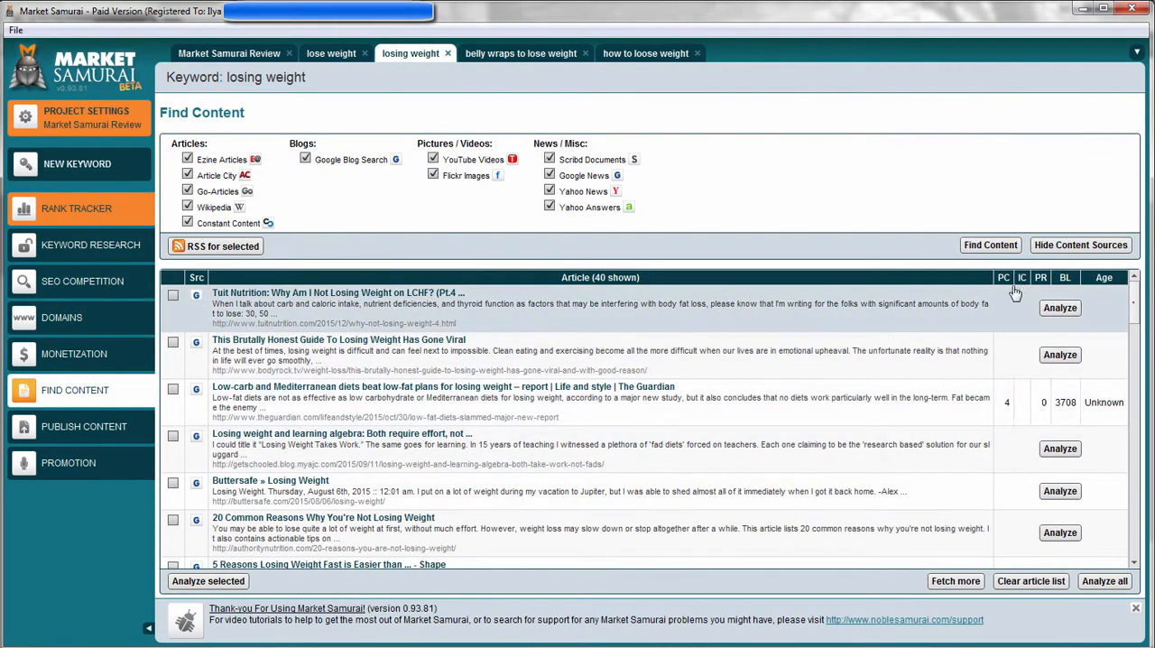
mouse_move(1008, 281)
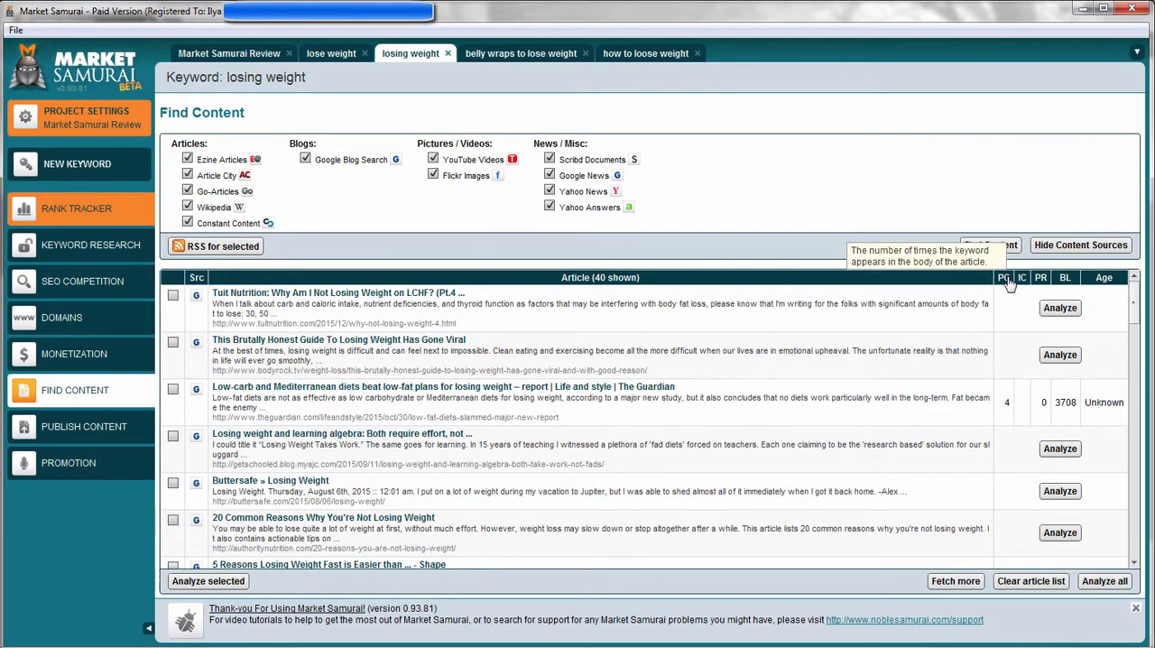
mouse_move(1107, 283)
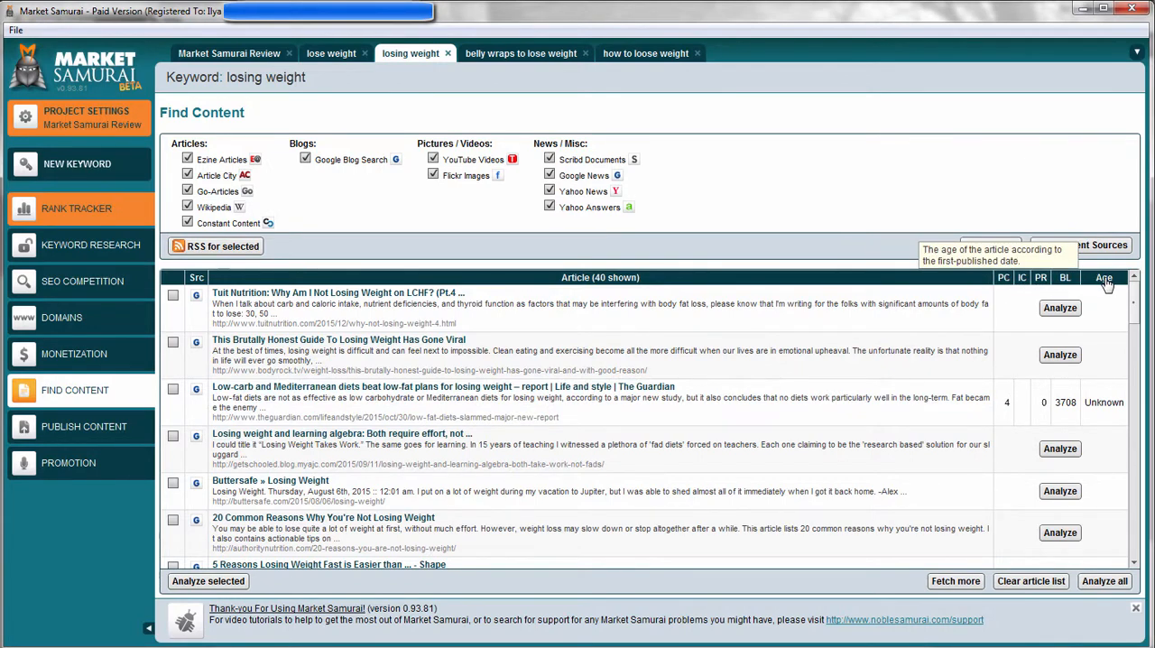
Preview the article "This Brutally Honest Guide To Losing Weight Has Gone Viral" from the found content and close it.
scroll(1005, 389, down, 10)
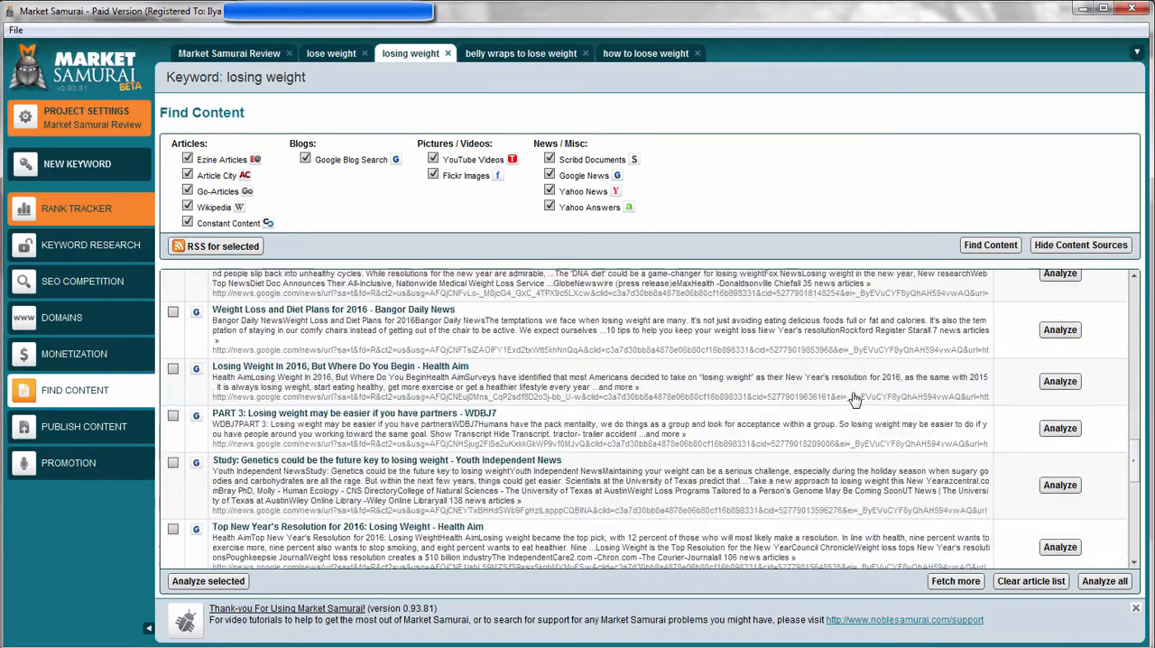
scroll(840, 398, up, 10)
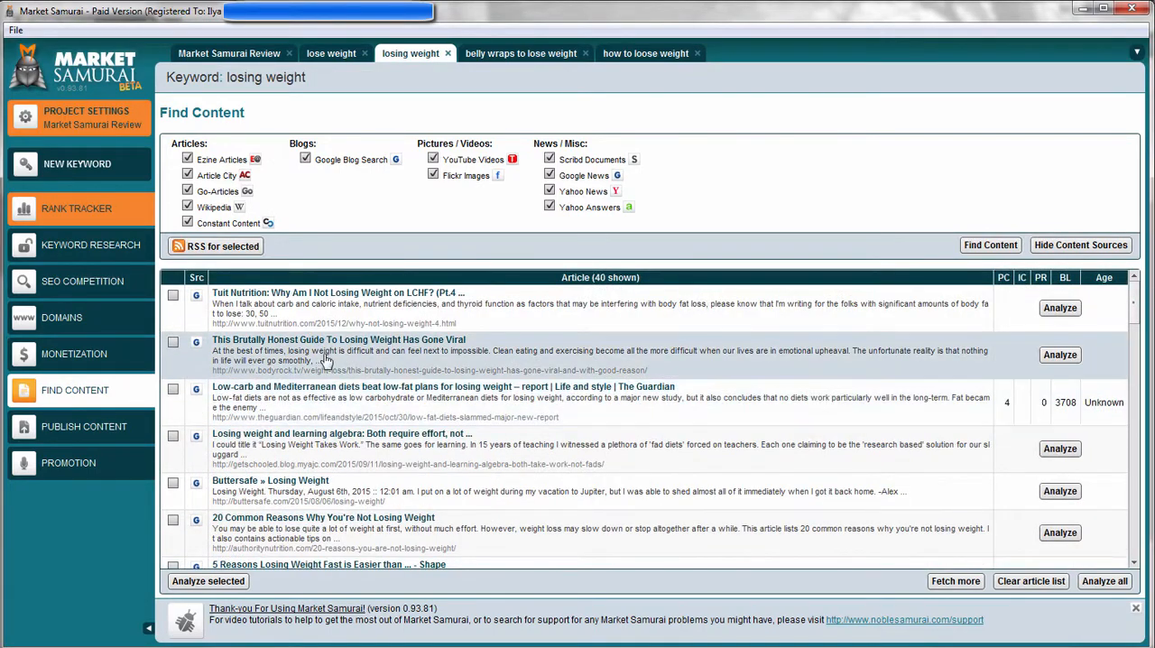
click(327, 360)
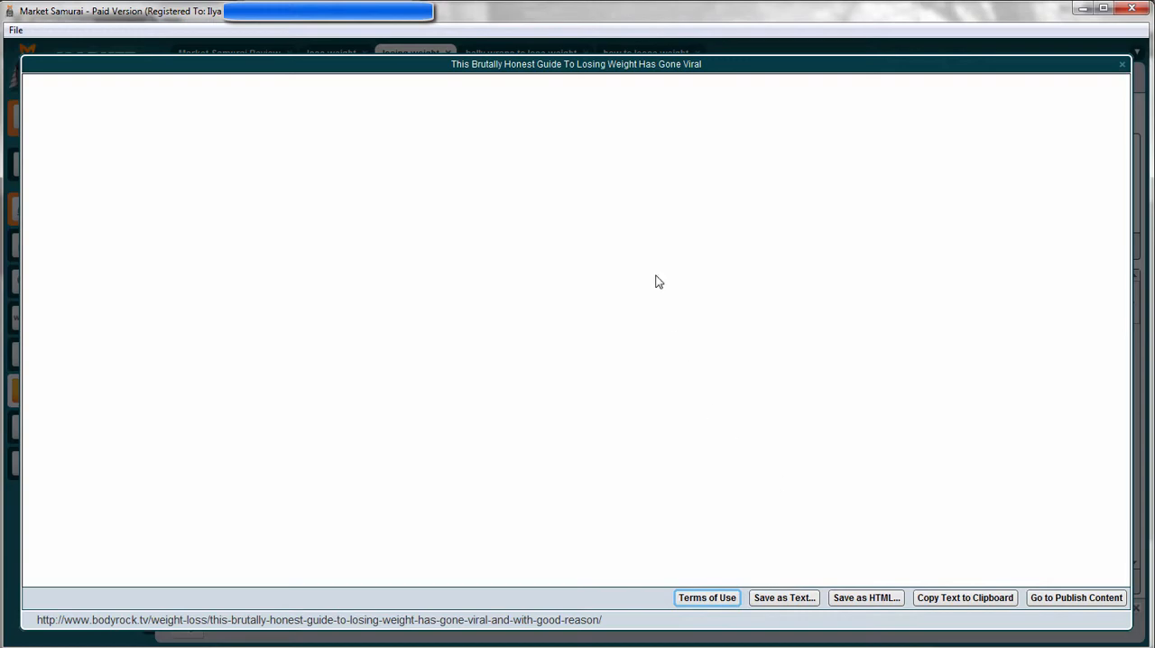
click(1123, 65)
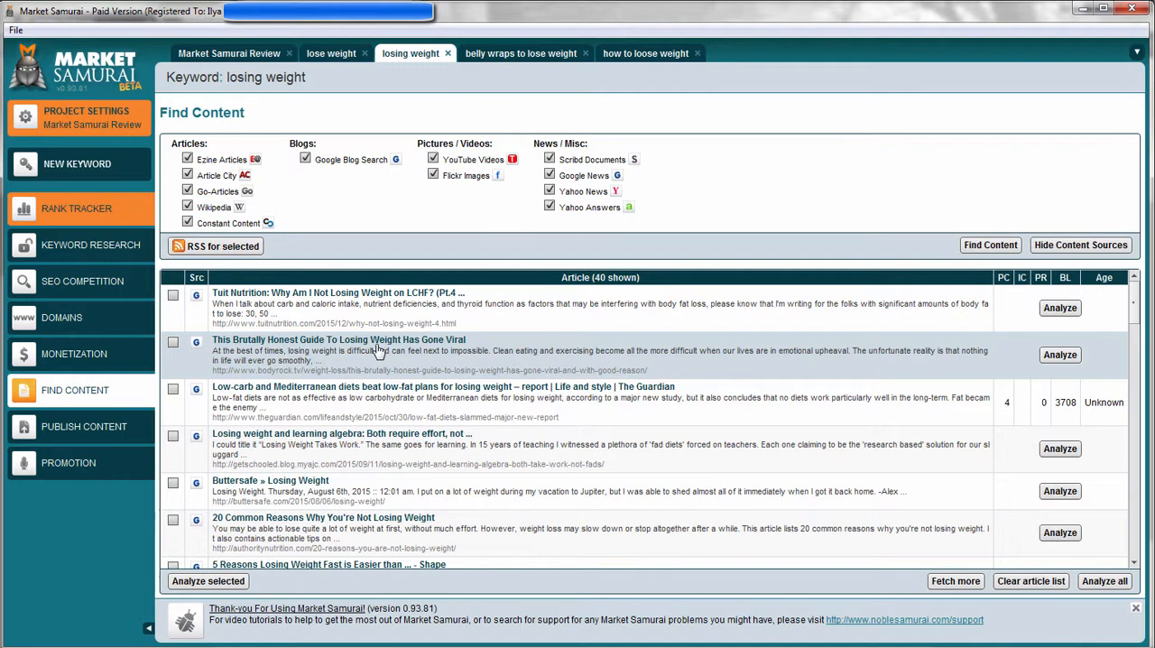
Create a new document in Publish Content and look over its text style options.
click(105, 437)
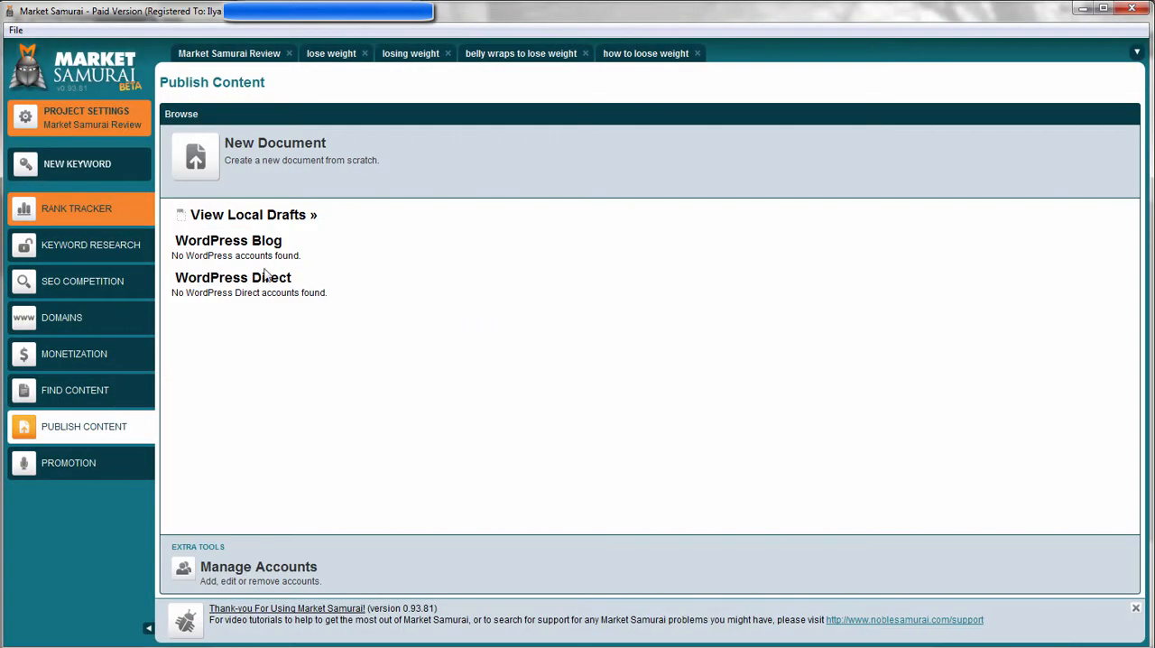
click(261, 178)
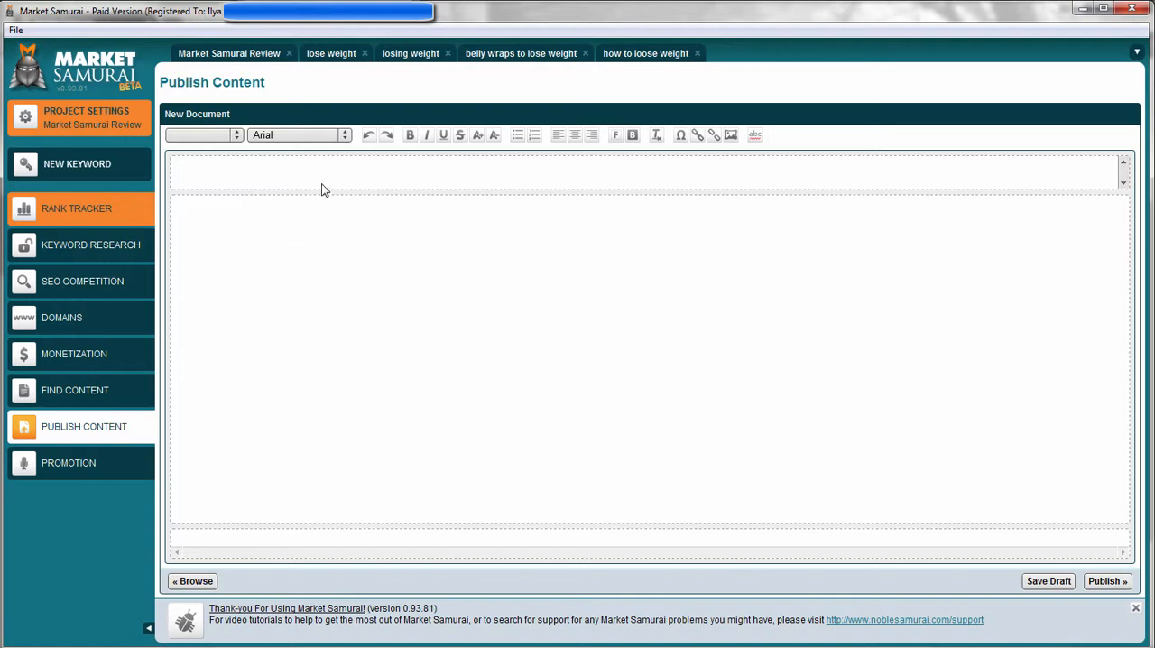
click(194, 134)
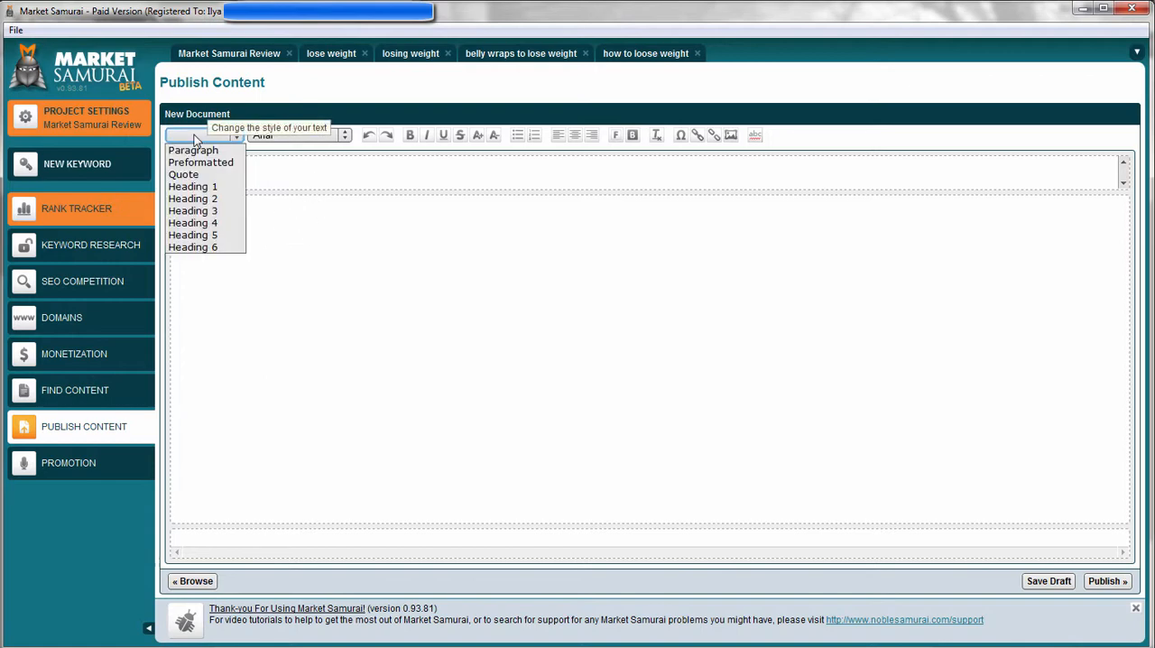
click(194, 135)
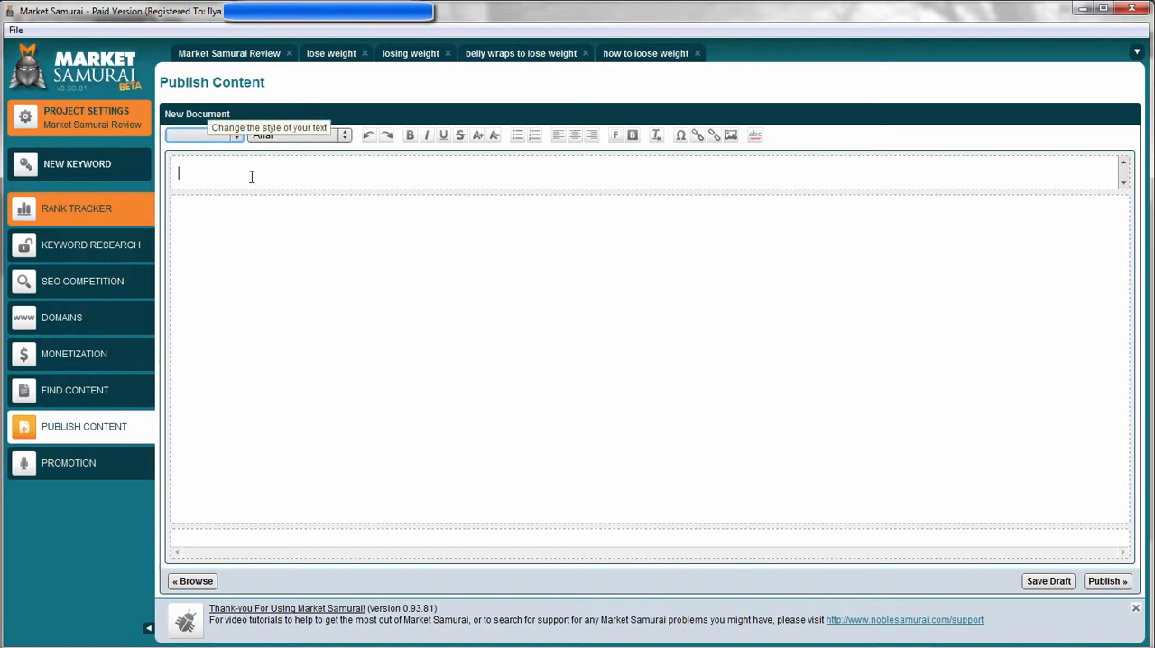
click(740, 247)
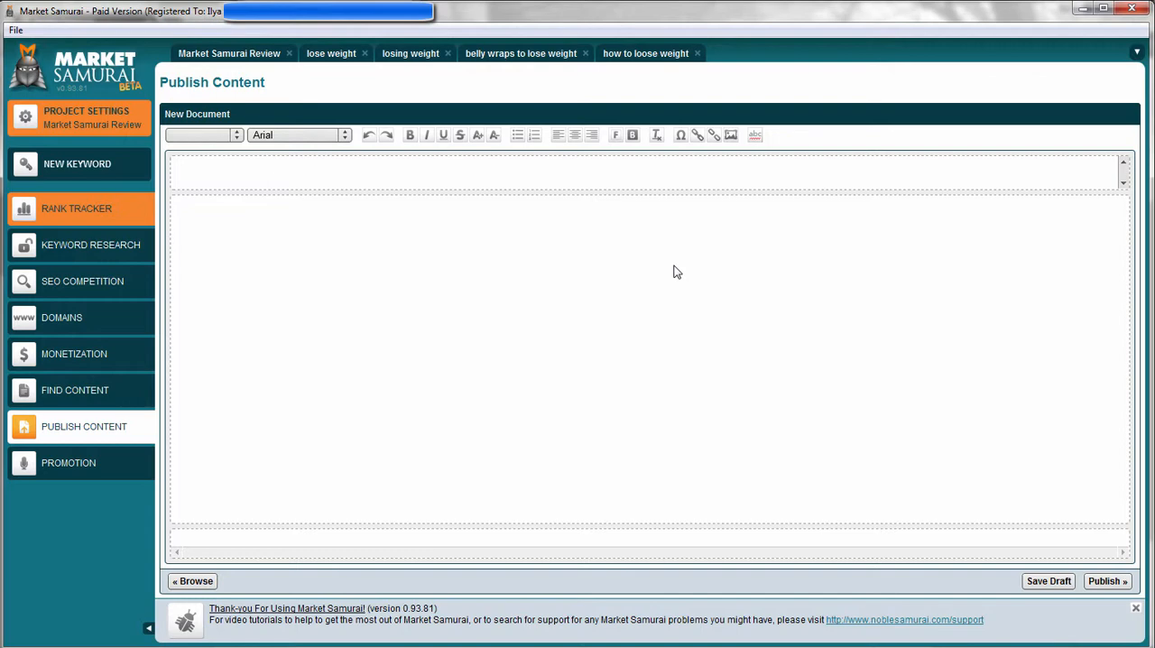
click(354, 178)
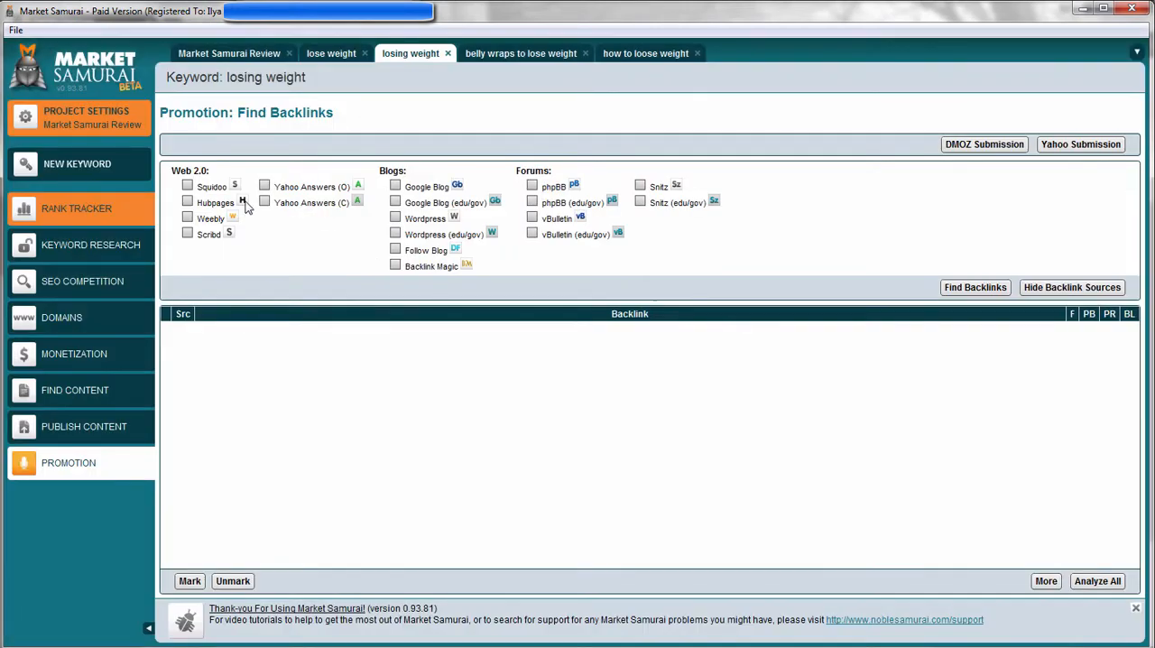
Open Promotion for the losing weight keyword and enable all Web 2.0 sources, including Squidoo, Hubpages, Weebly, Scribd and Yahoo Answers.
click(187, 185)
click(187, 201)
click(187, 218)
click(187, 233)
click(265, 186)
click(265, 202)
Enable all blog backlink sources: Google Blog, Wordpress, their edu/gov variants, Follow Blog and Backlink Magic.
click(395, 186)
click(395, 202)
click(395, 218)
click(395, 234)
click(395, 249)
click(395, 265)
Enable all phpBB, vBulletin and Snitz forum sources and search for backlinks, stopping the search before it completes.
click(531, 201)
click(532, 185)
click(532, 233)
click(532, 217)
click(640, 186)
click(640, 201)
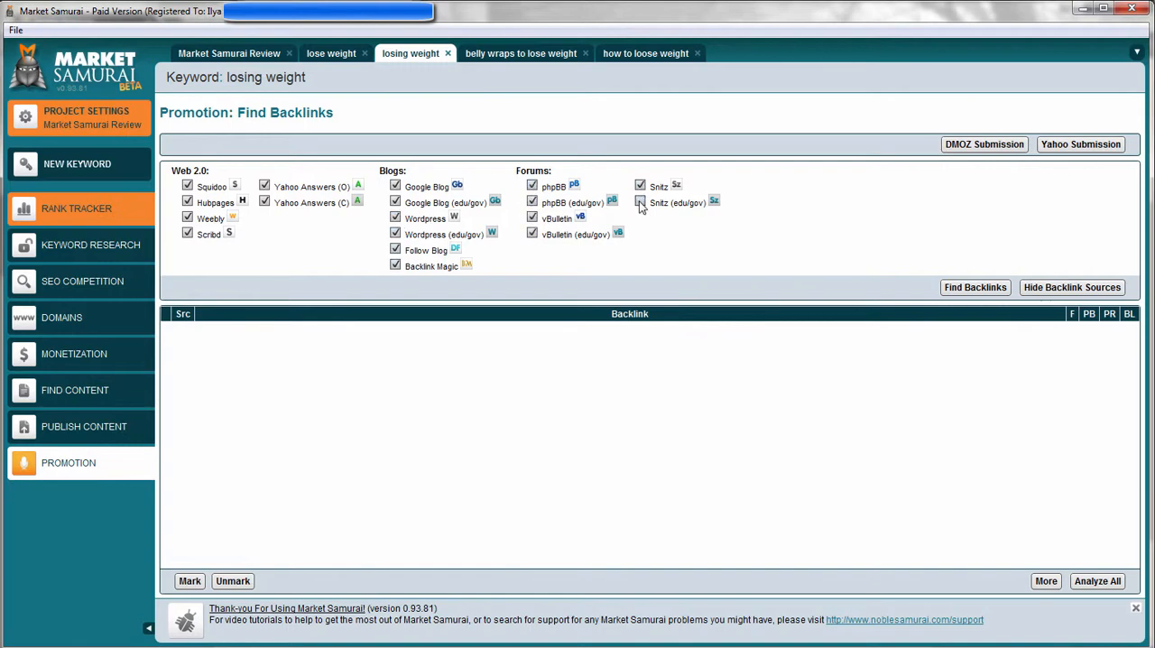
click(975, 287)
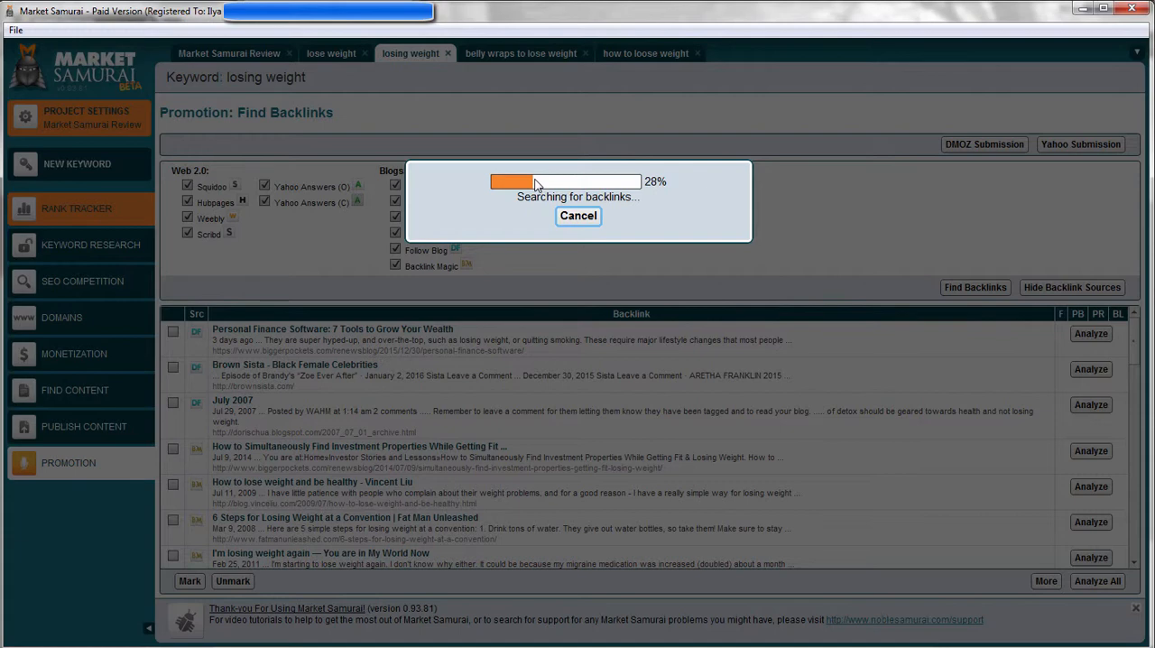
click(580, 221)
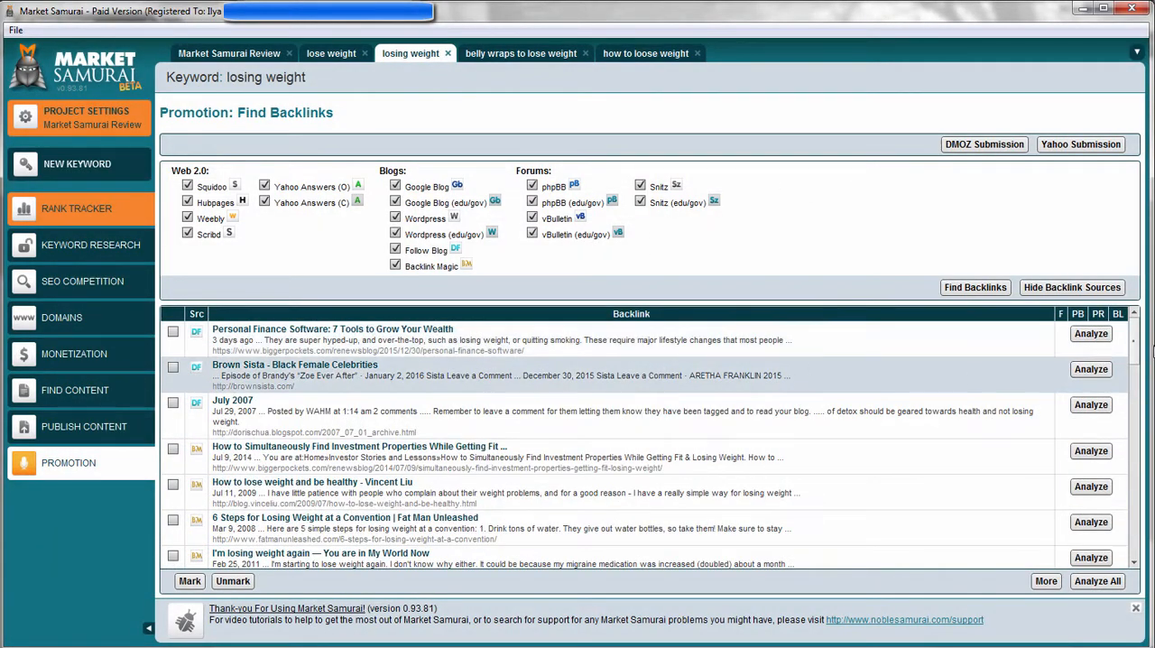
Browse the backlink opportunities listed for the losing weight keyword.
drag(1135, 395, 1134, 348)
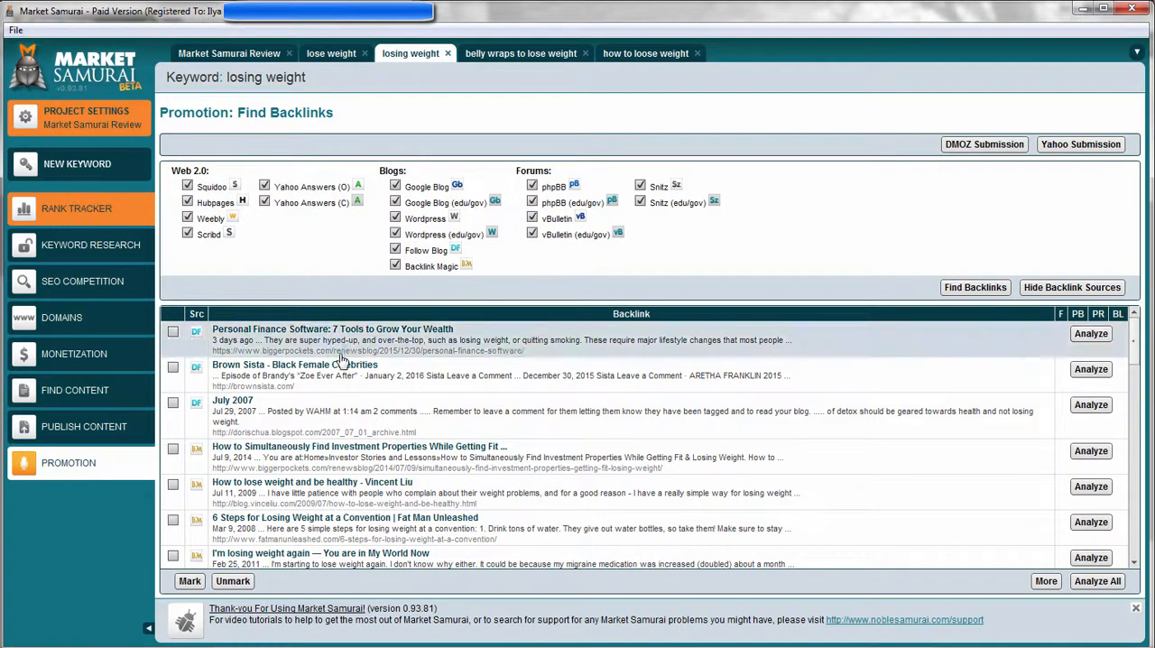
scroll(359, 359, down, 10)
scroll(471, 366, up, 10)
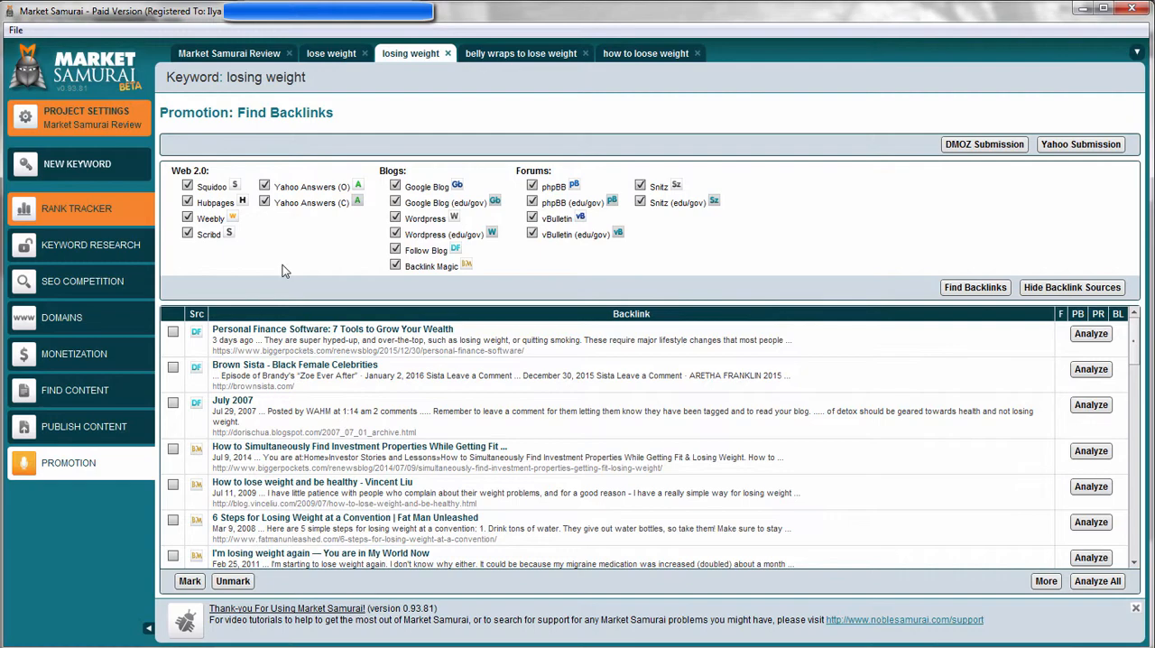
scroll(547, 387, down, 10)
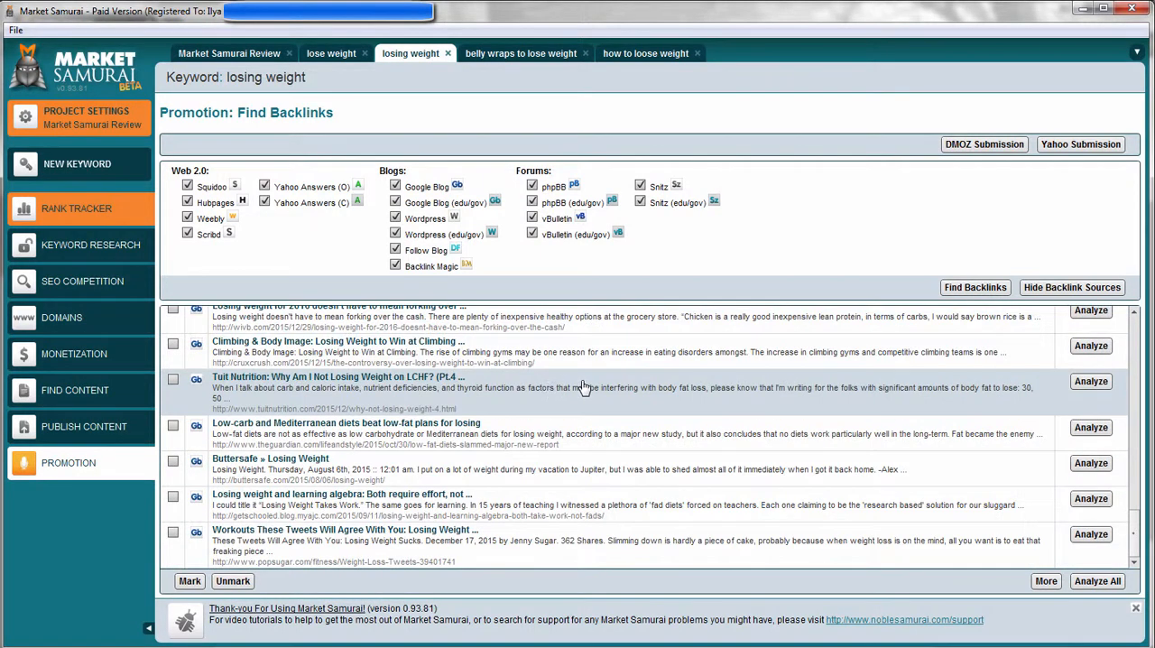
scroll(583, 387, up, 10)
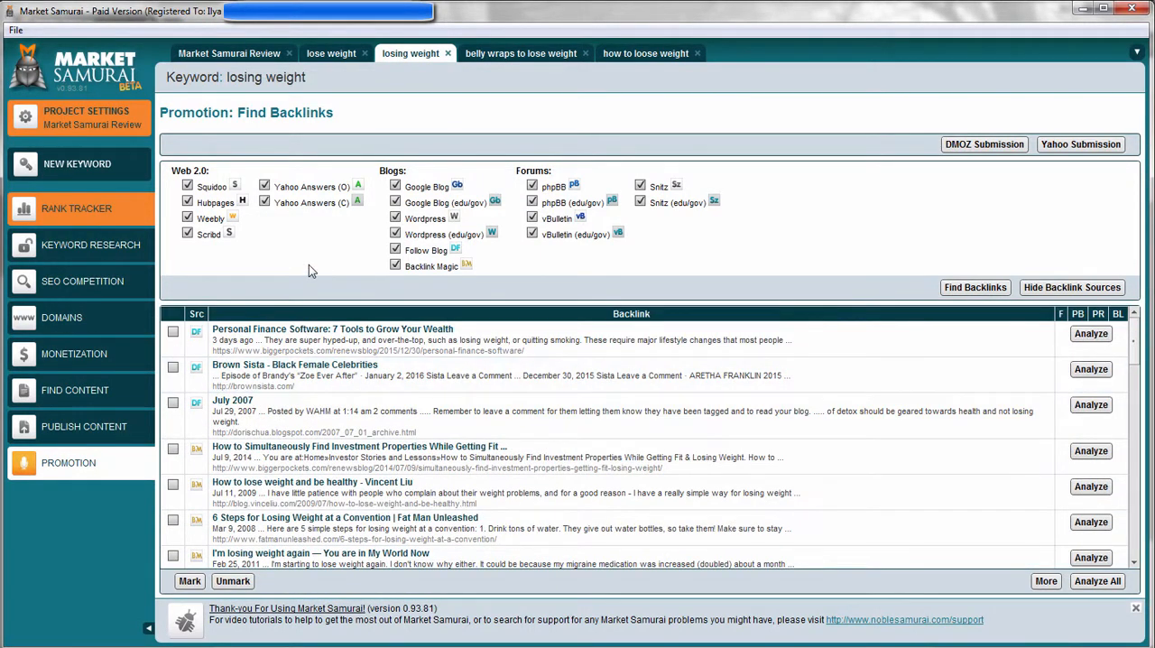
scroll(348, 409, down, 6)
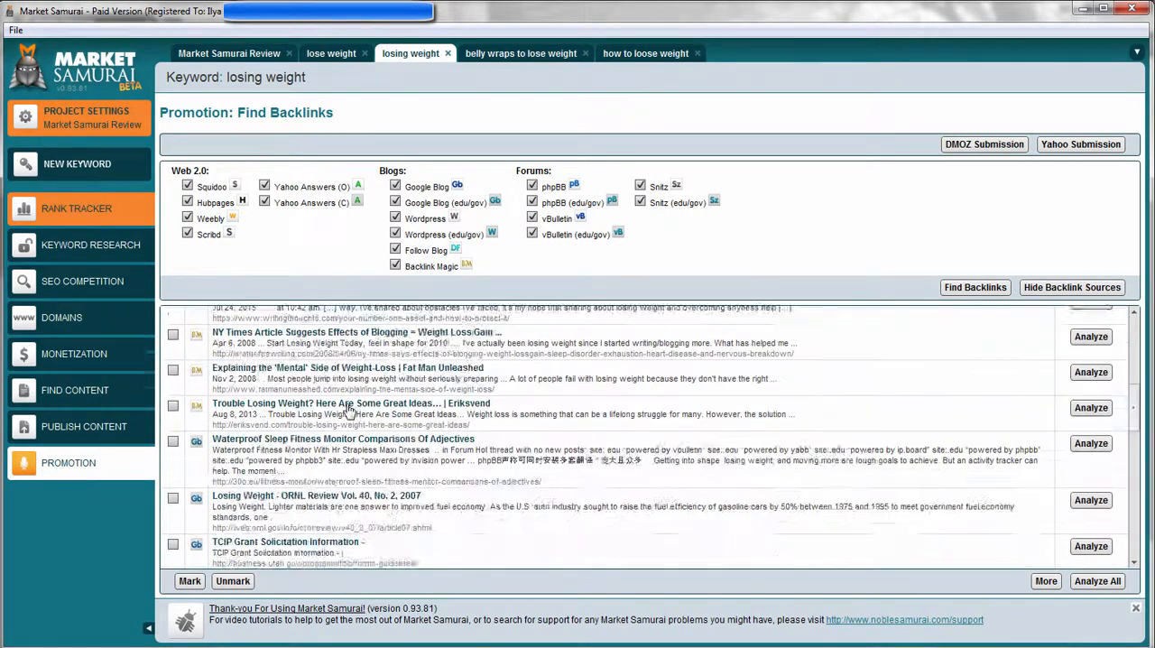
scroll(348, 409, up, 6)
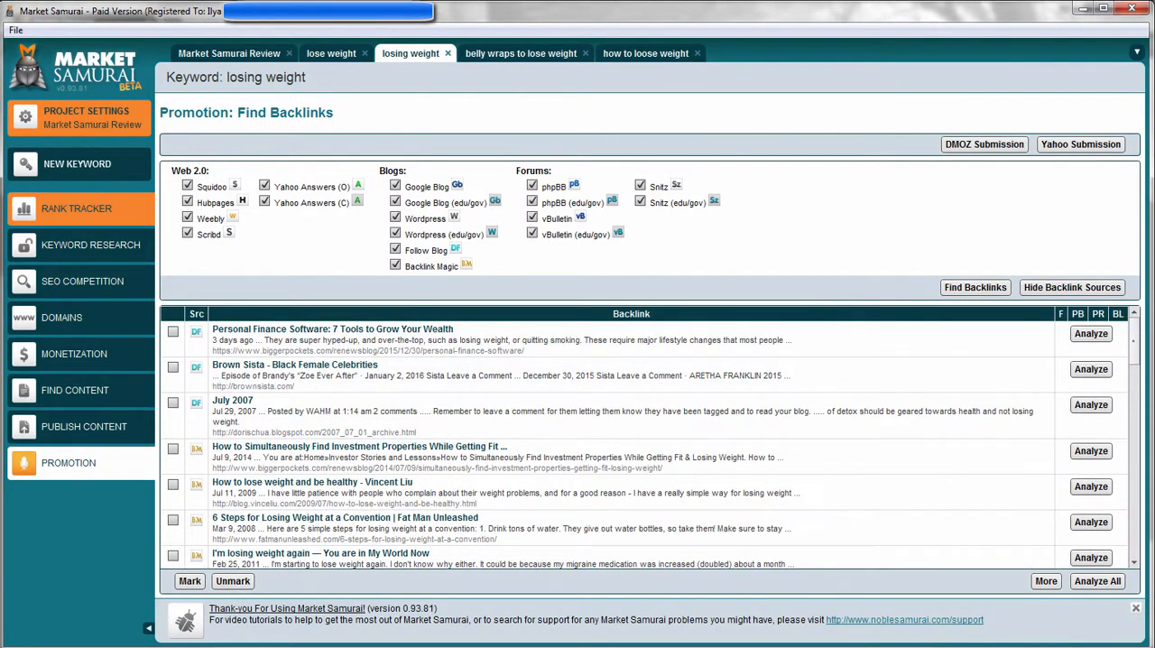